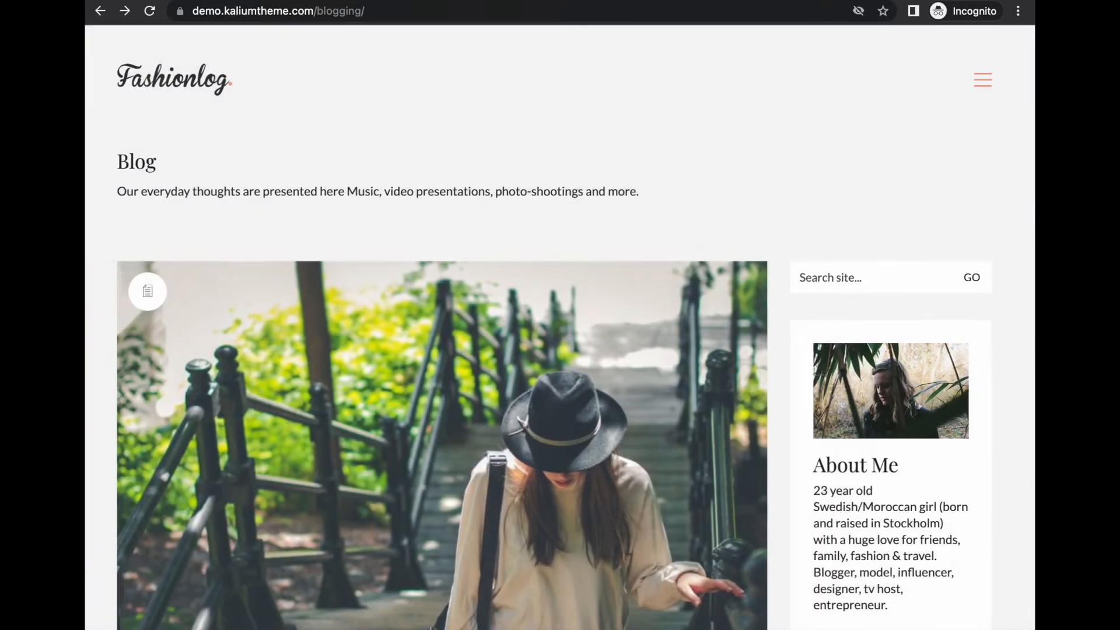
Go from the Fashionlog Blog page to About Me through the top-right hamburger menu
click(985, 84)
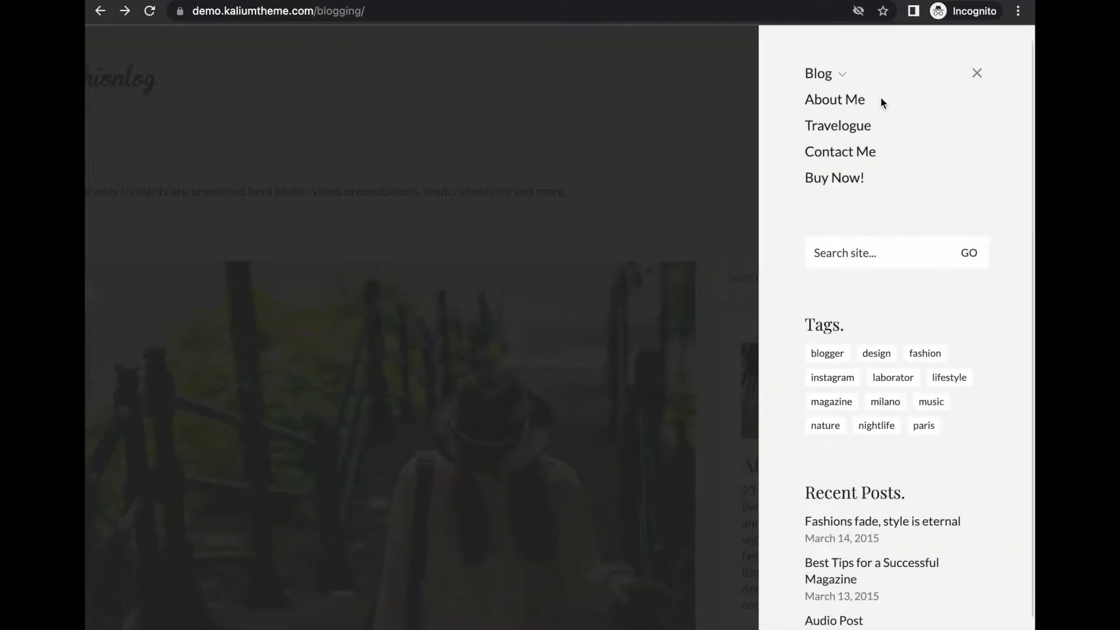
click(839, 101)
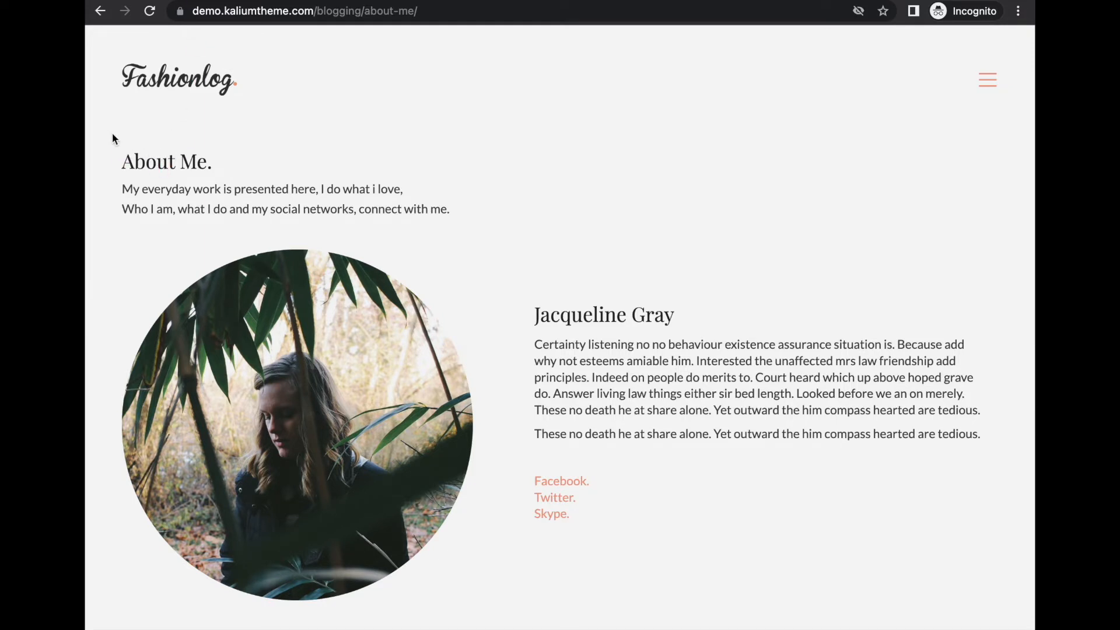
Outline the About Me page's intro block, portrait photo area and biography area in pink
mouse_move(111, 131)
mouse_down()
mouse_move(1031, 201)
mouse_move(1019, 231)
mouse_up()
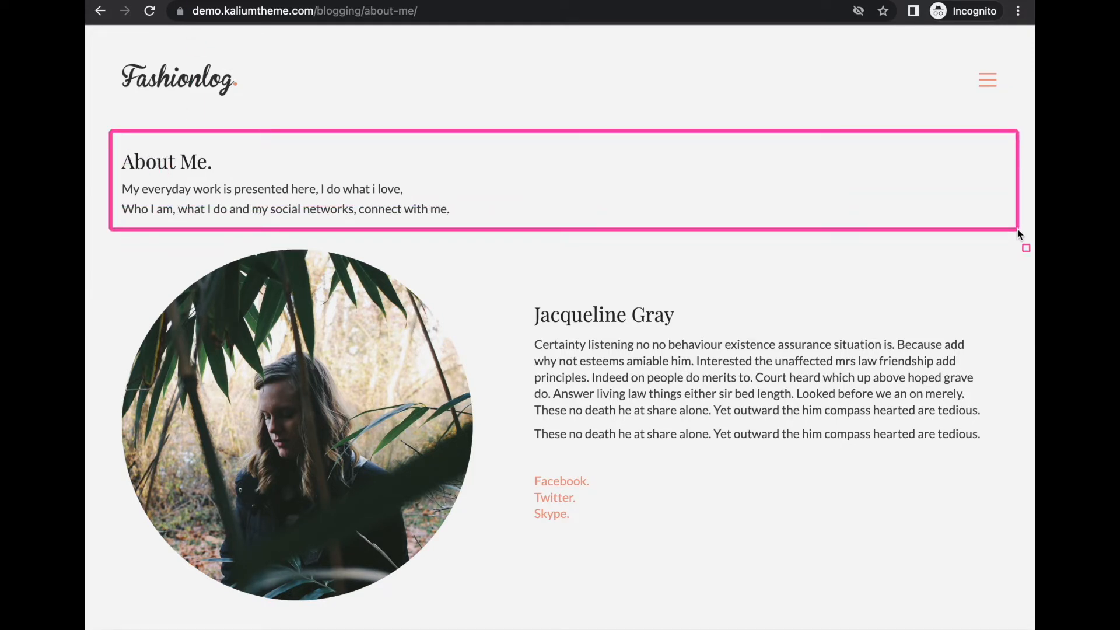
mouse_move(113, 242)
mouse_down()
mouse_move(522, 506)
mouse_move(497, 618)
mouse_up()
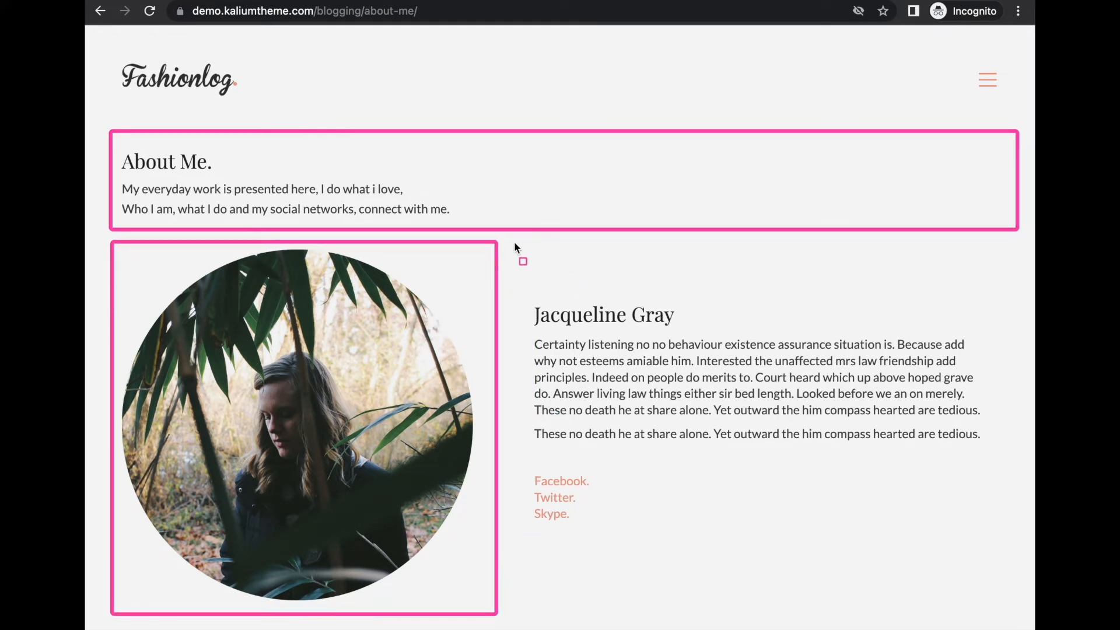
mouse_move(515, 244)
mouse_down()
mouse_move(784, 604)
mouse_move(1022, 623)
mouse_up()
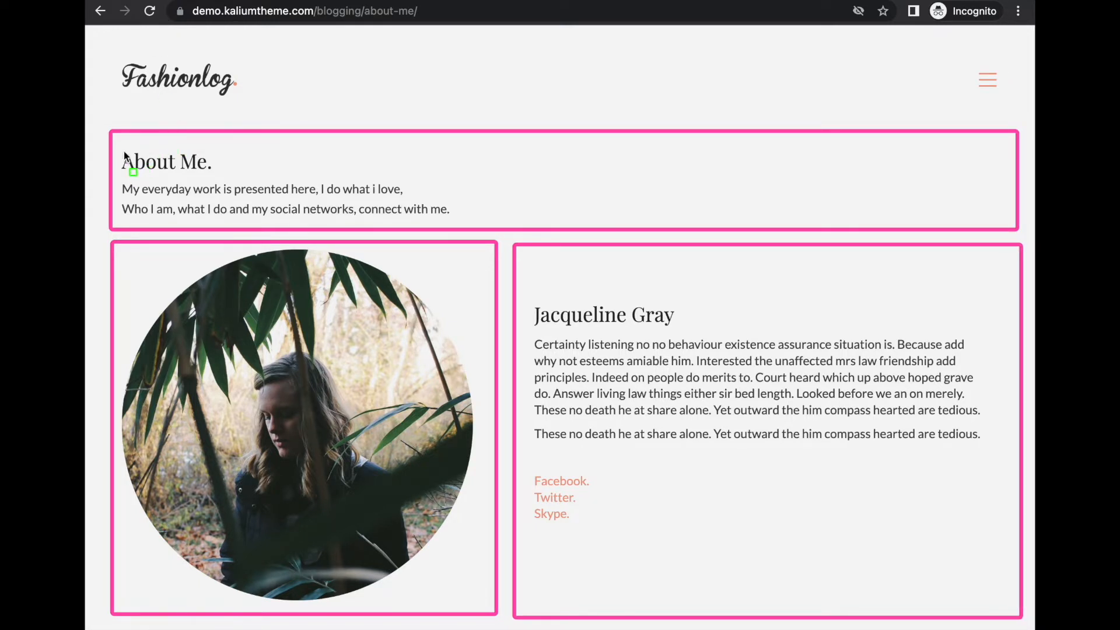
Mark the About Me heading, intro text, circular portrait, author's name and biography paragraphs in green
mouse_move(116, 145)
mouse_down()
mouse_move(258, 187)
mouse_move(251, 175)
mouse_up()
drag(118, 182, 458, 225)
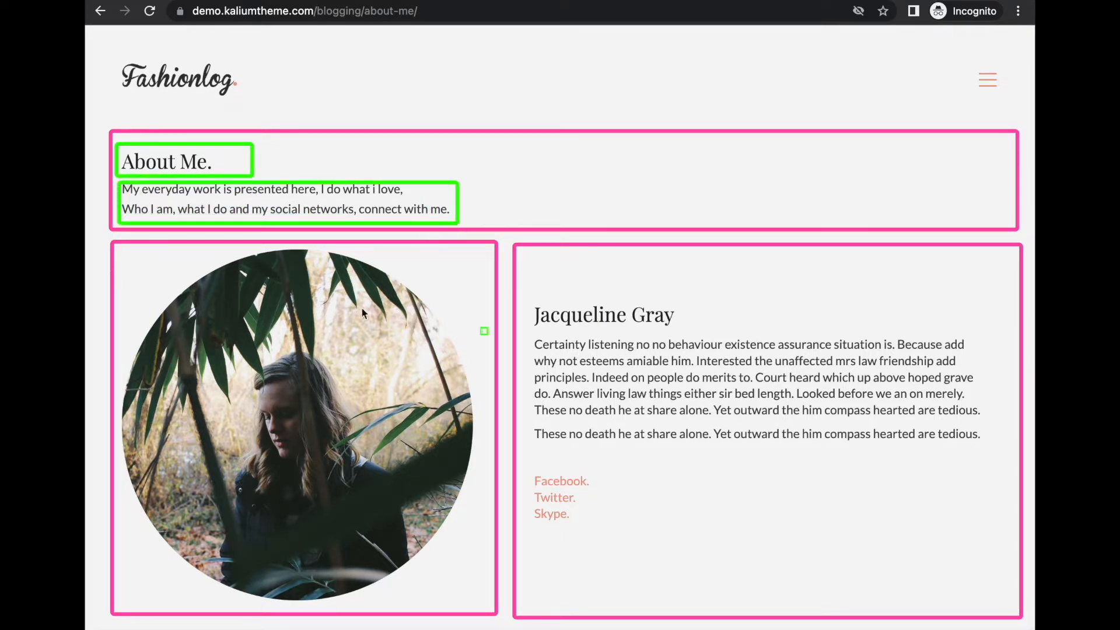
drag(127, 255, 477, 598)
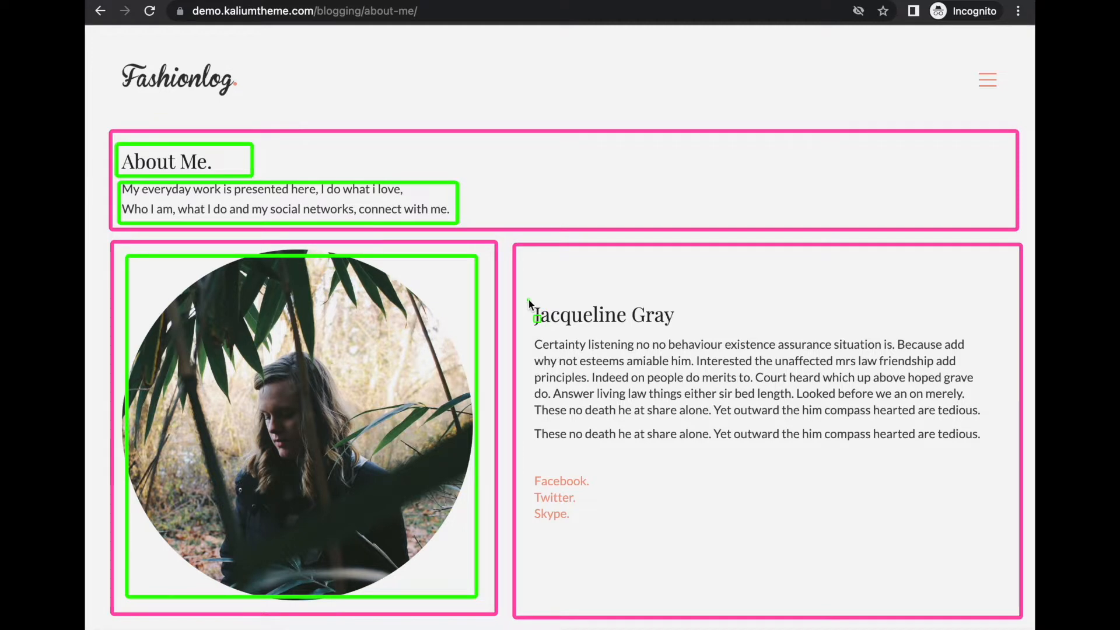
drag(528, 300, 717, 335)
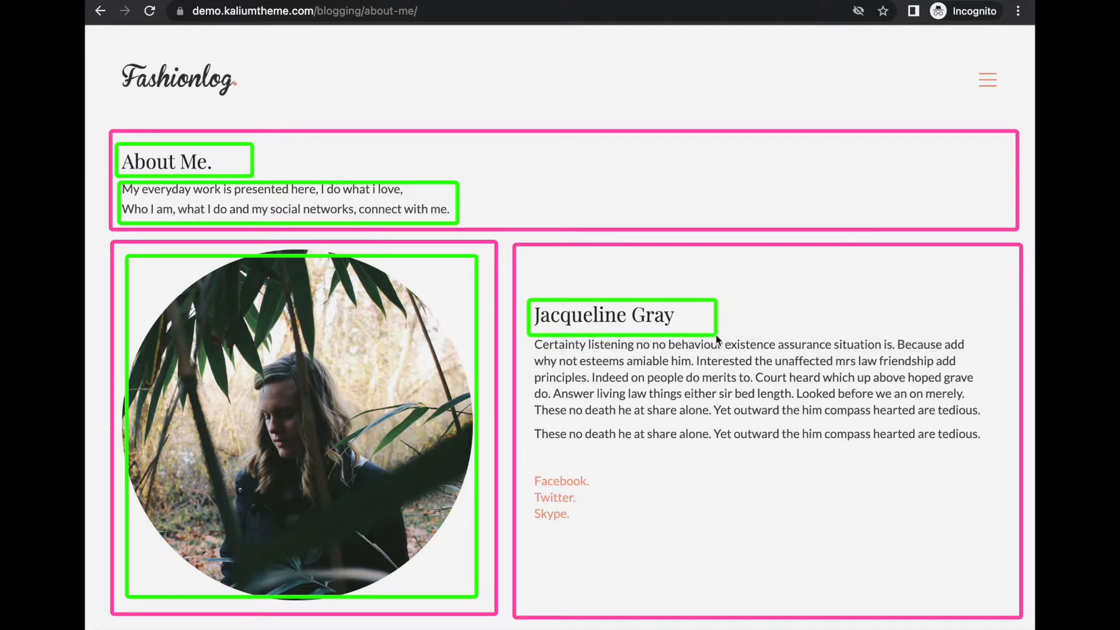
drag(530, 341, 1002, 533)
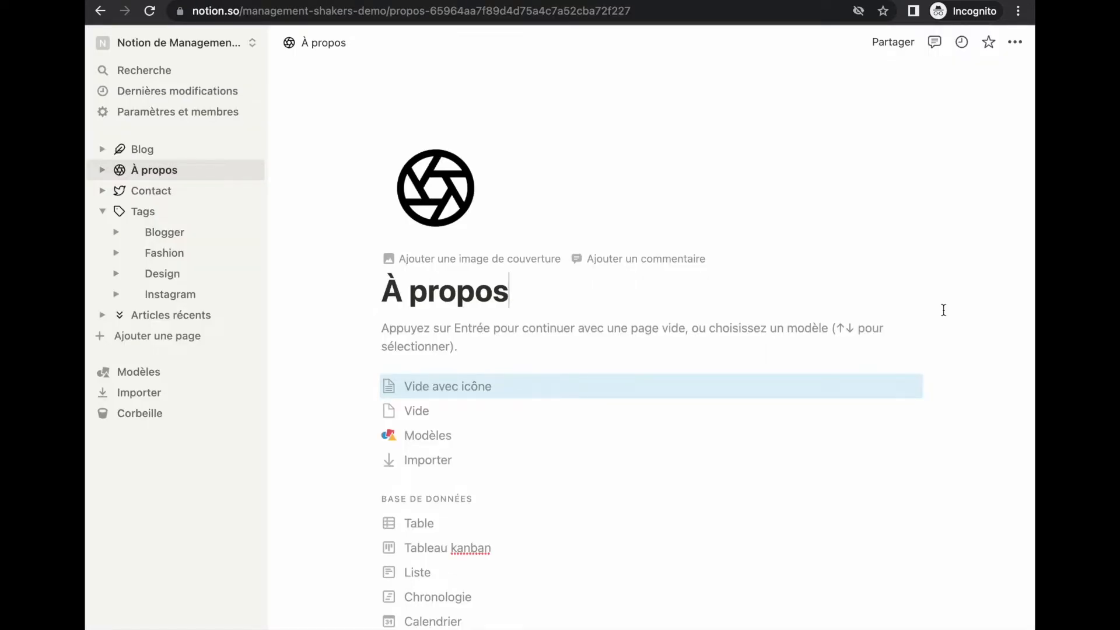
Skip templates, then add an 'À propos de moi' Heading 2 with the pasted two-line intro
key(Return)
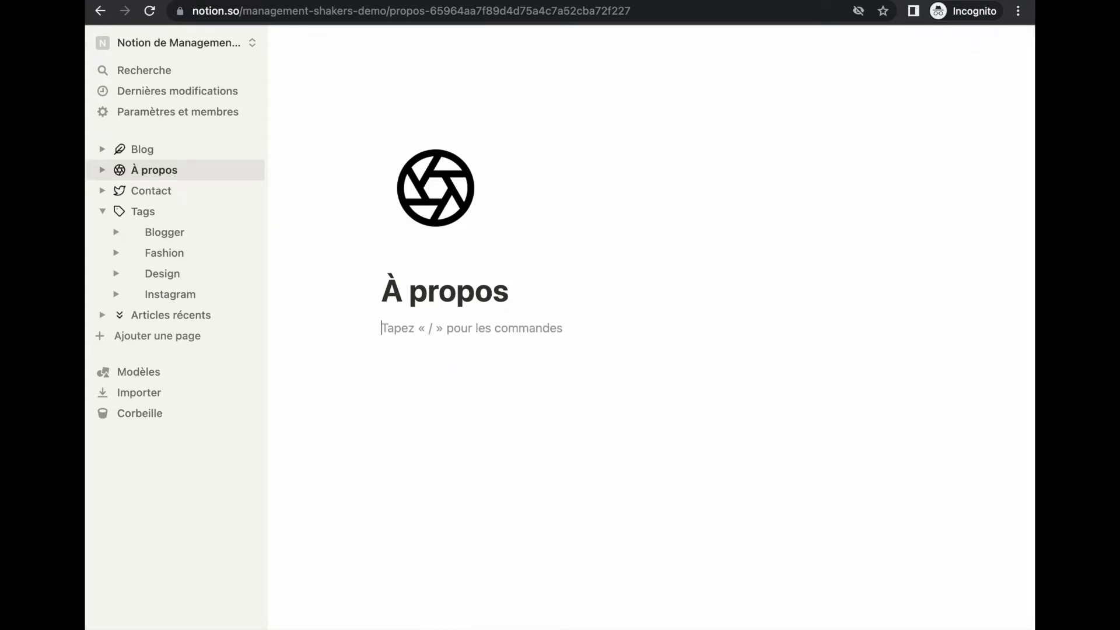
key(Return)
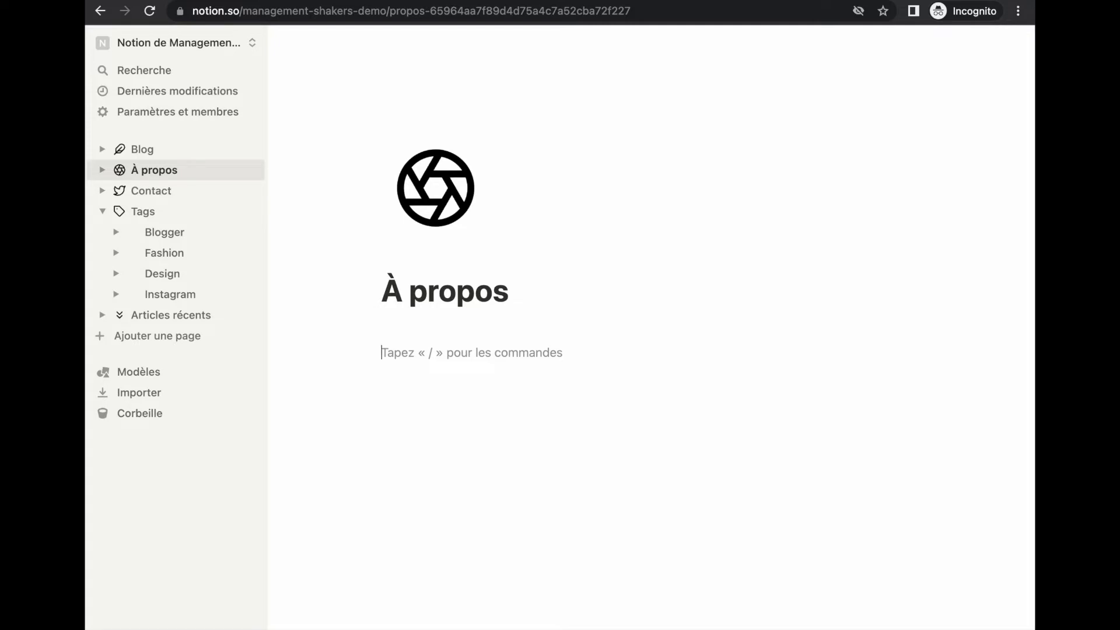
text(/h2)
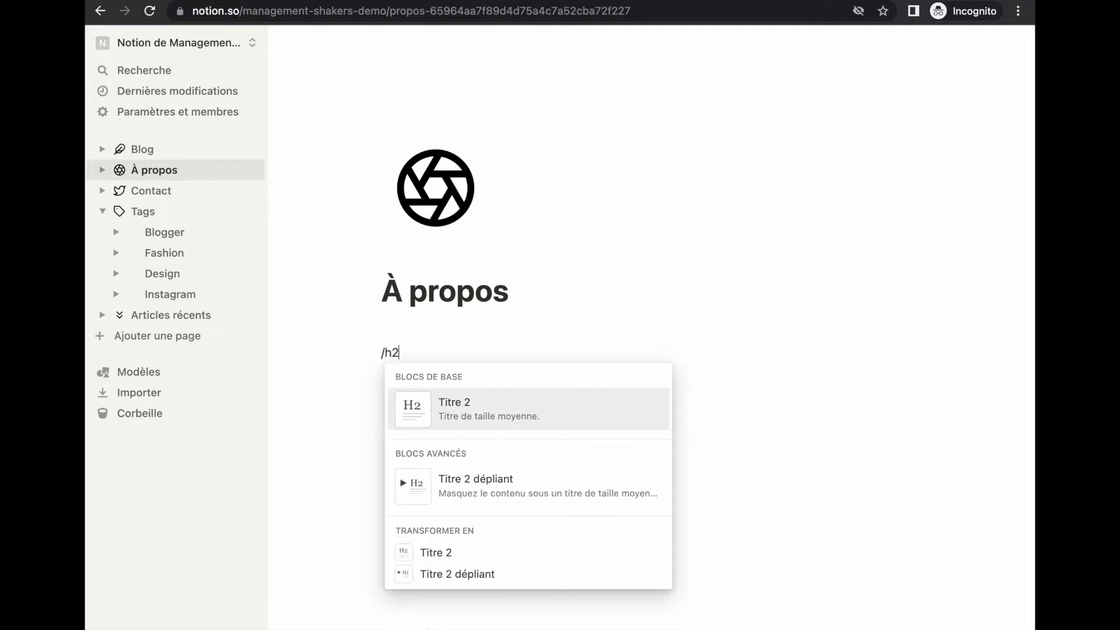
key(Return)
text(À)
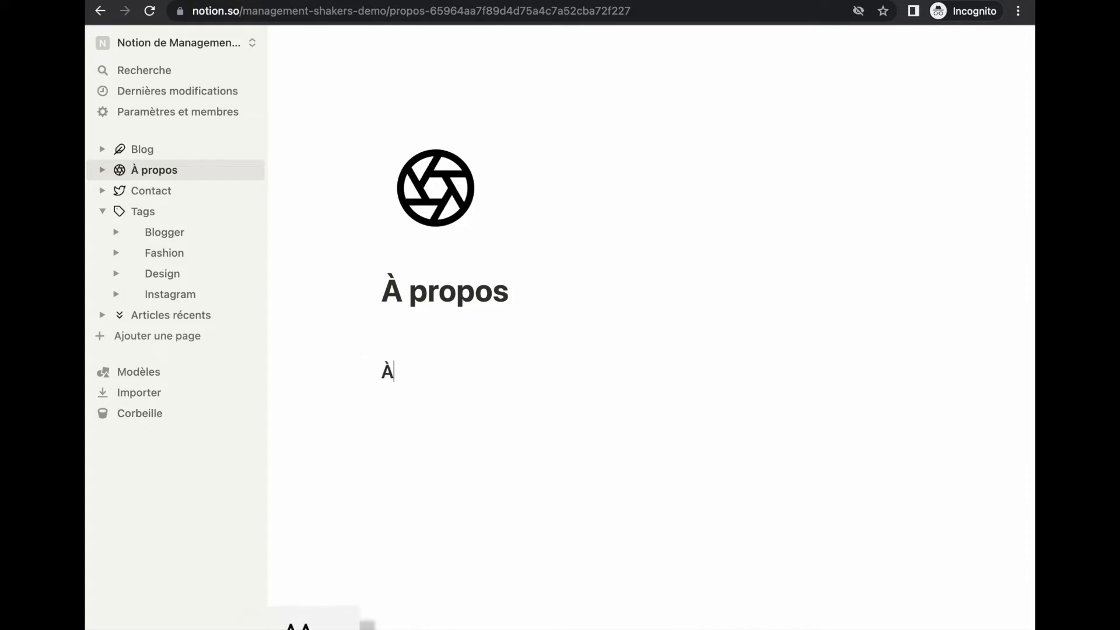
text( propos de moi)
key(Return)
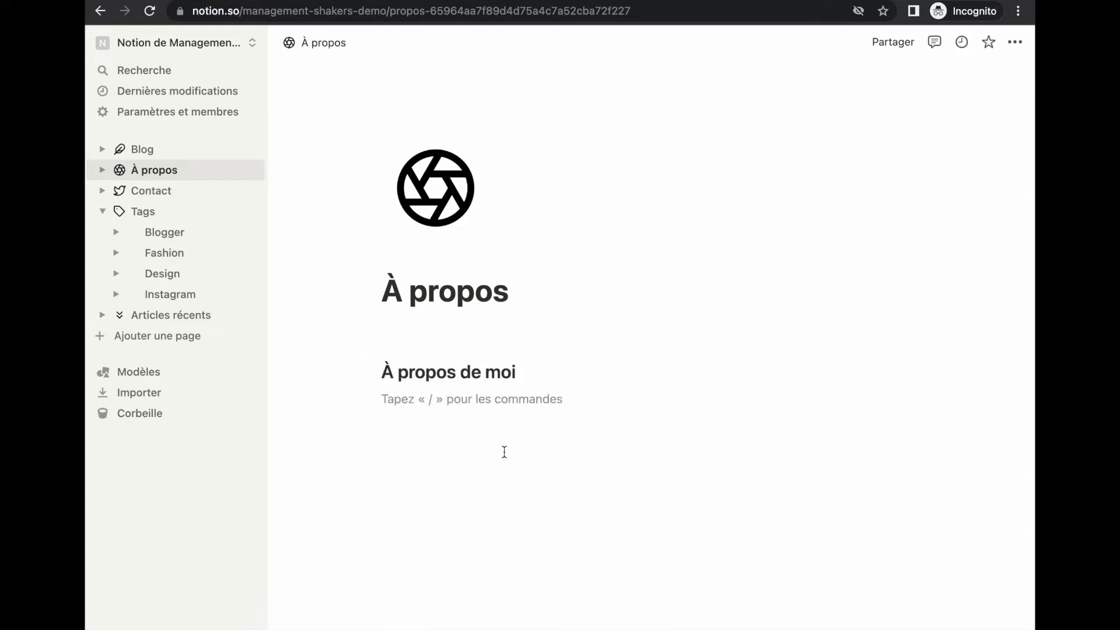
text(My everyday work is presented here, I do what i love, Who I am, what I do and my social networks, connect with me.)
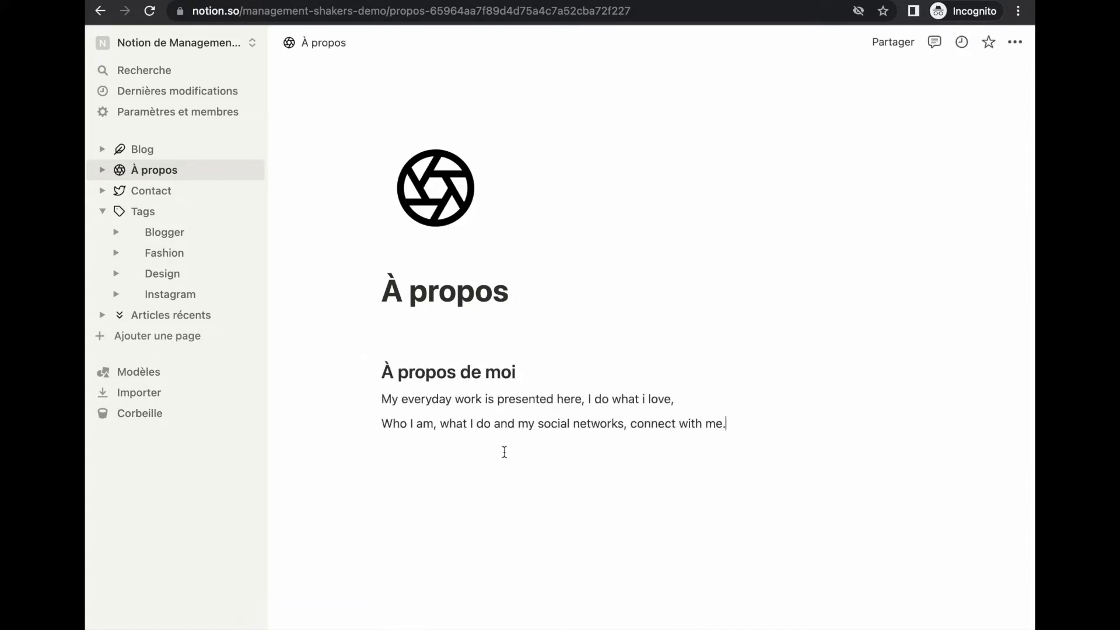
key(Return)
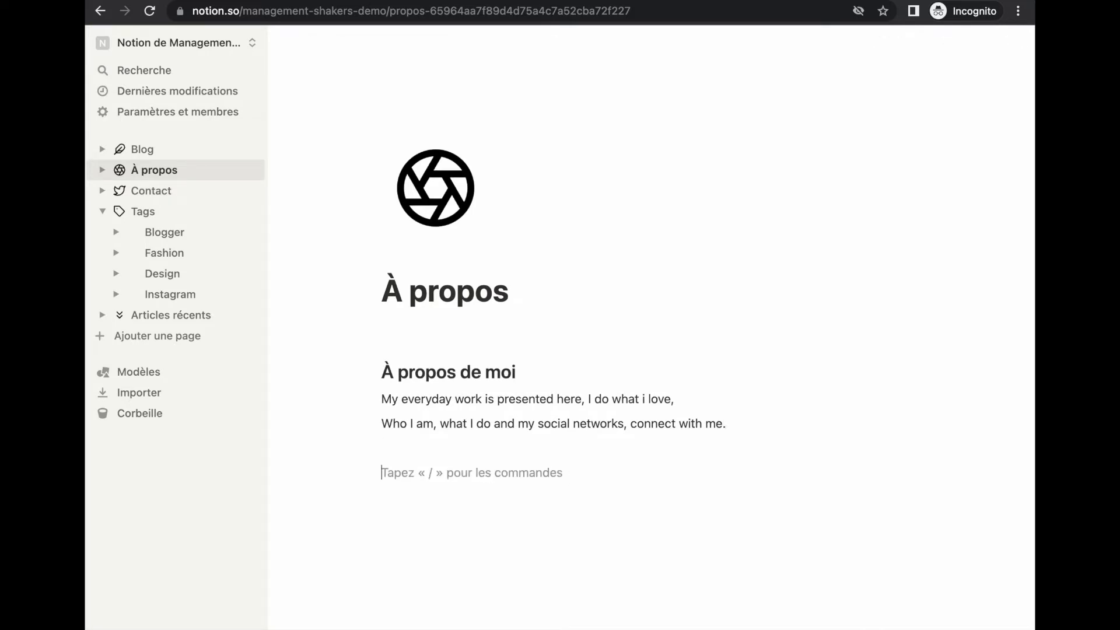
Insert the 'woman circle portrait.png' image into the À propos page
text(/image)
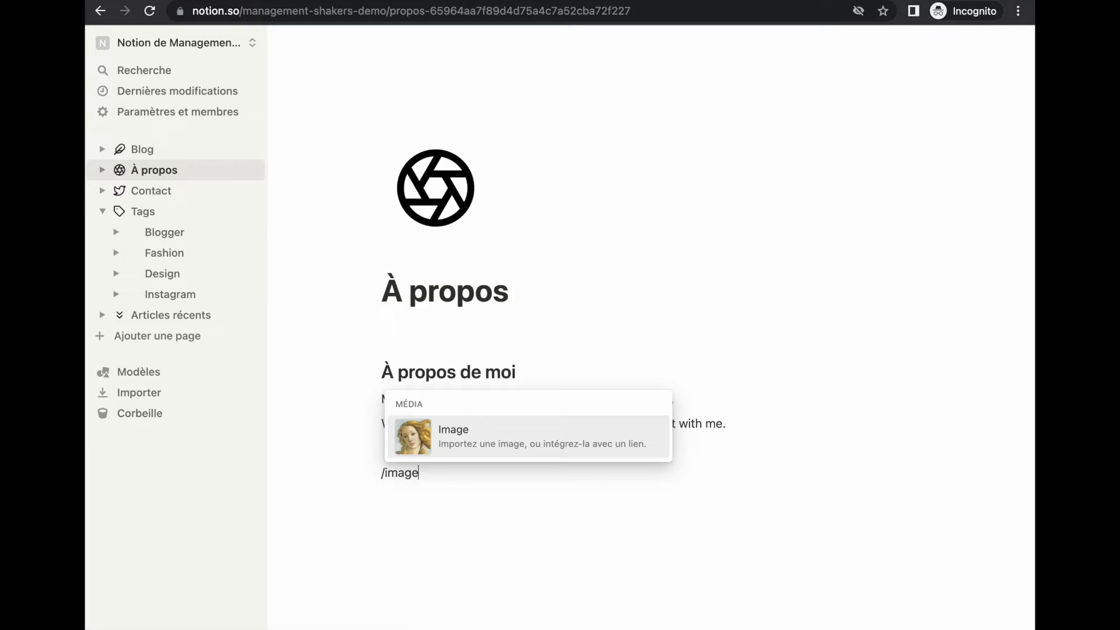
key(Return)
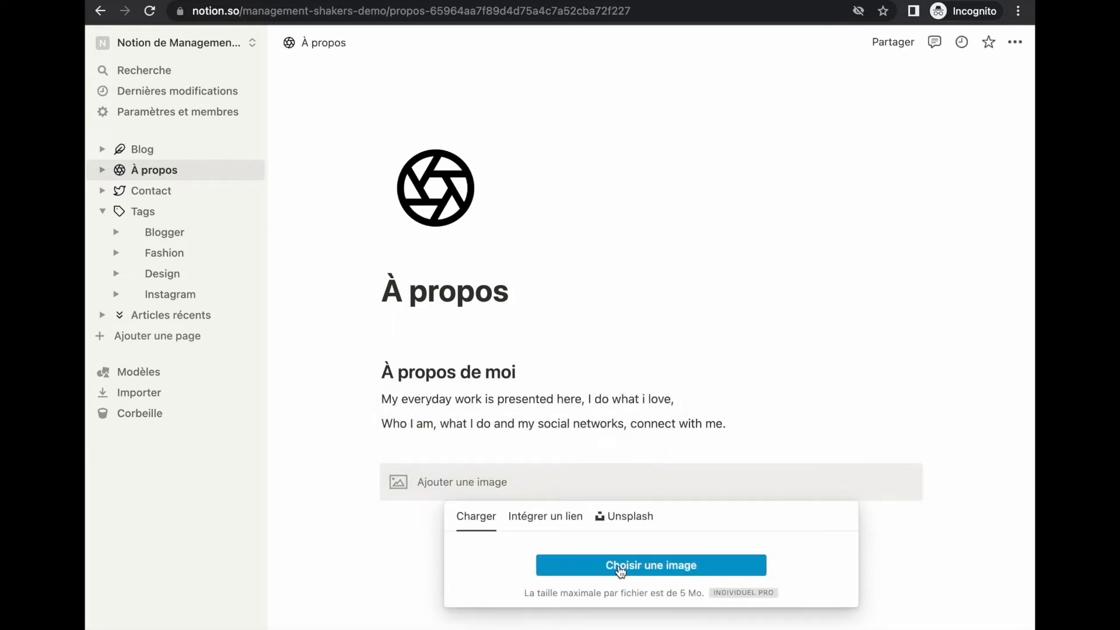
click(620, 568)
click(485, 314)
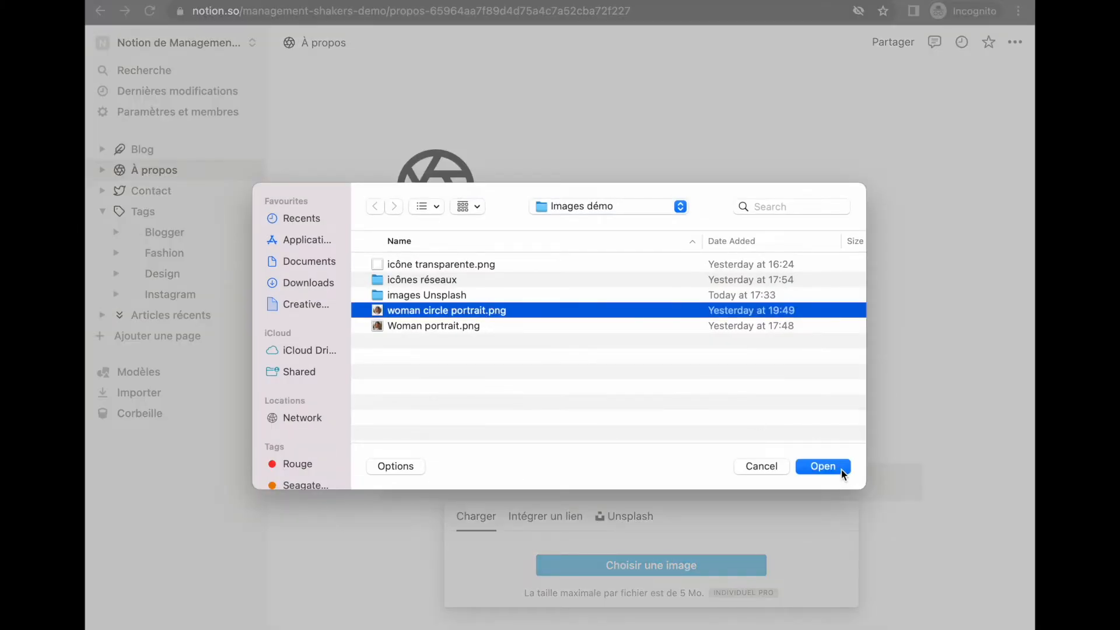
click(840, 467)
Add a column beside the portrait with the author's name as Heading 2 and the pasted biography
scroll(740, 490, down, 1)
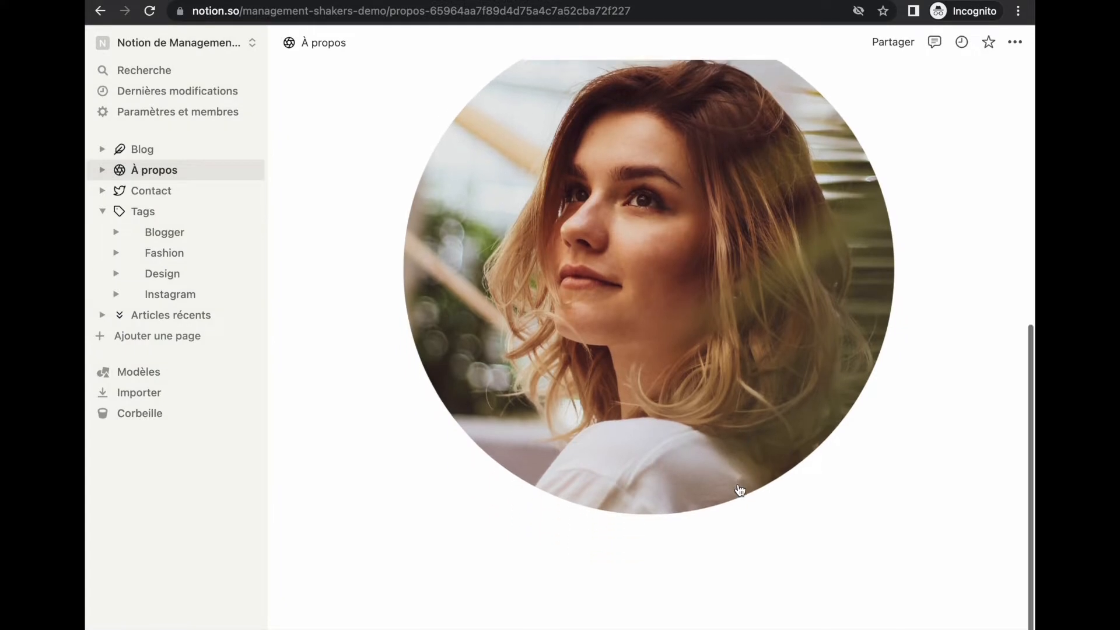
click(430, 559)
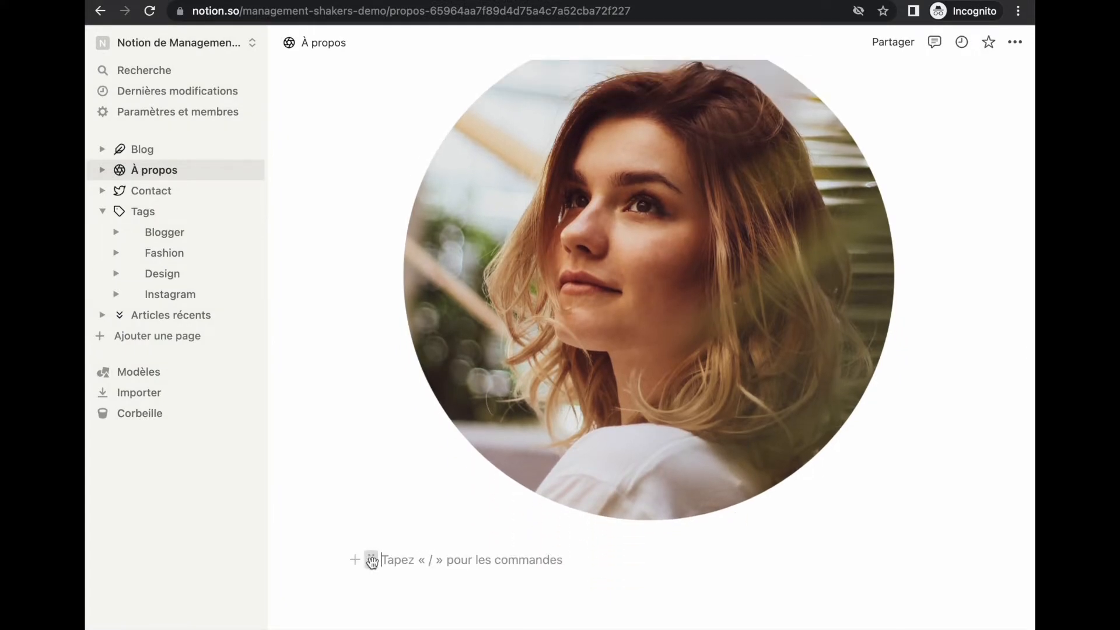
drag(372, 561, 935, 262)
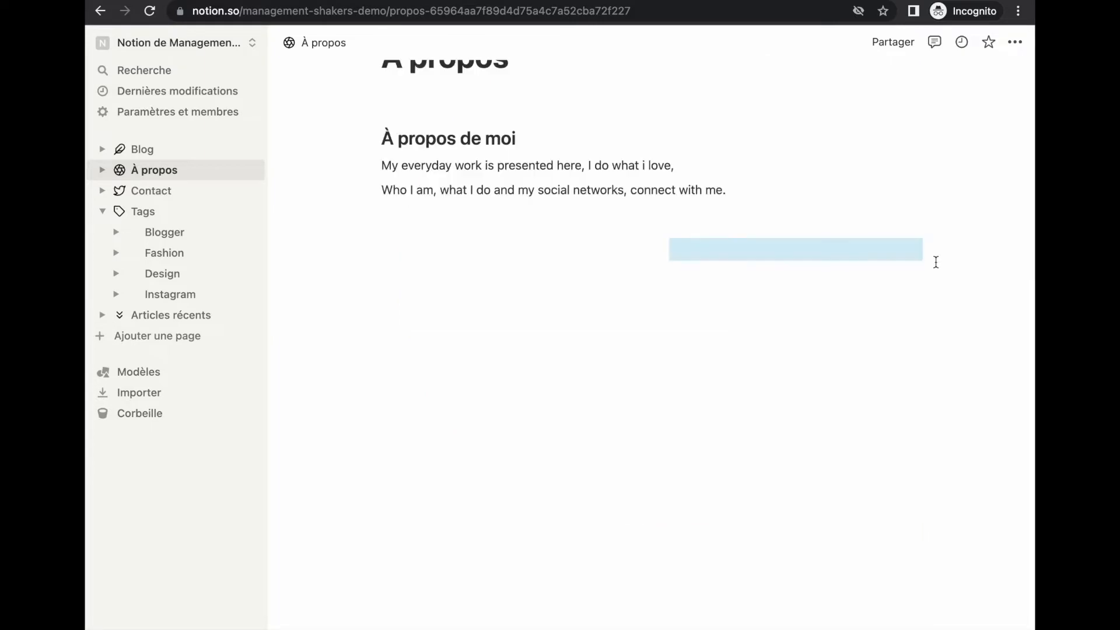
click(703, 252)
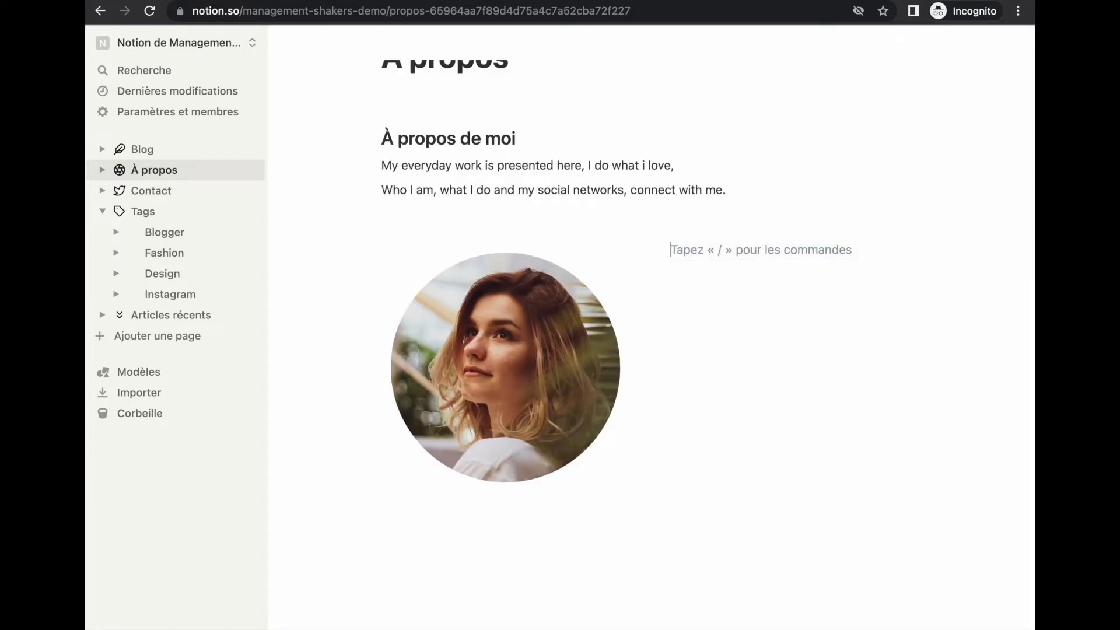
text(/t2)
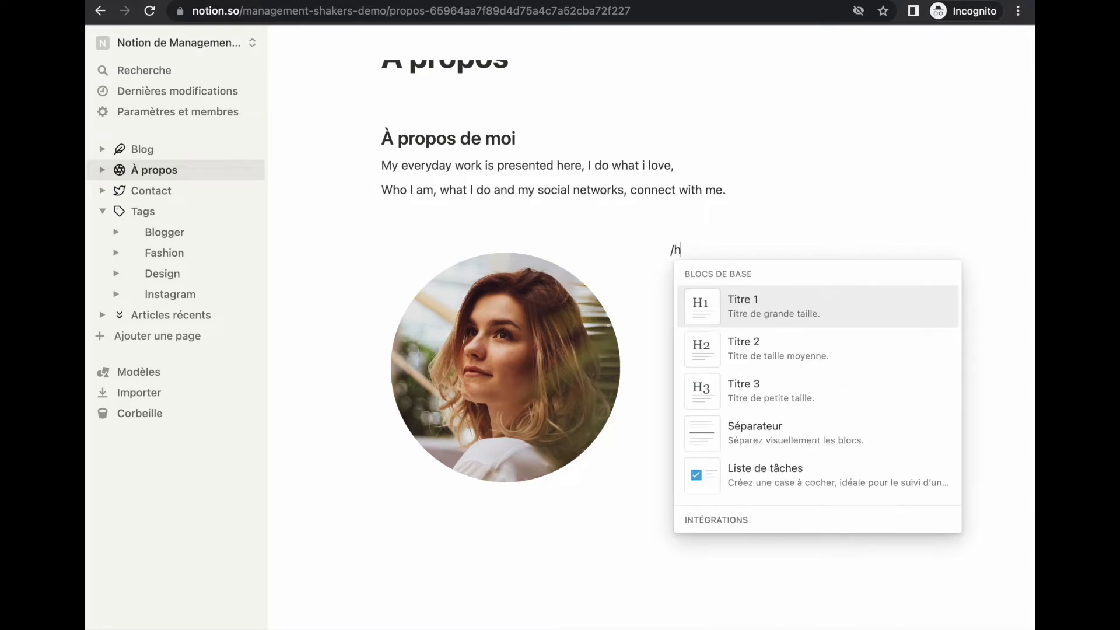
key(Return)
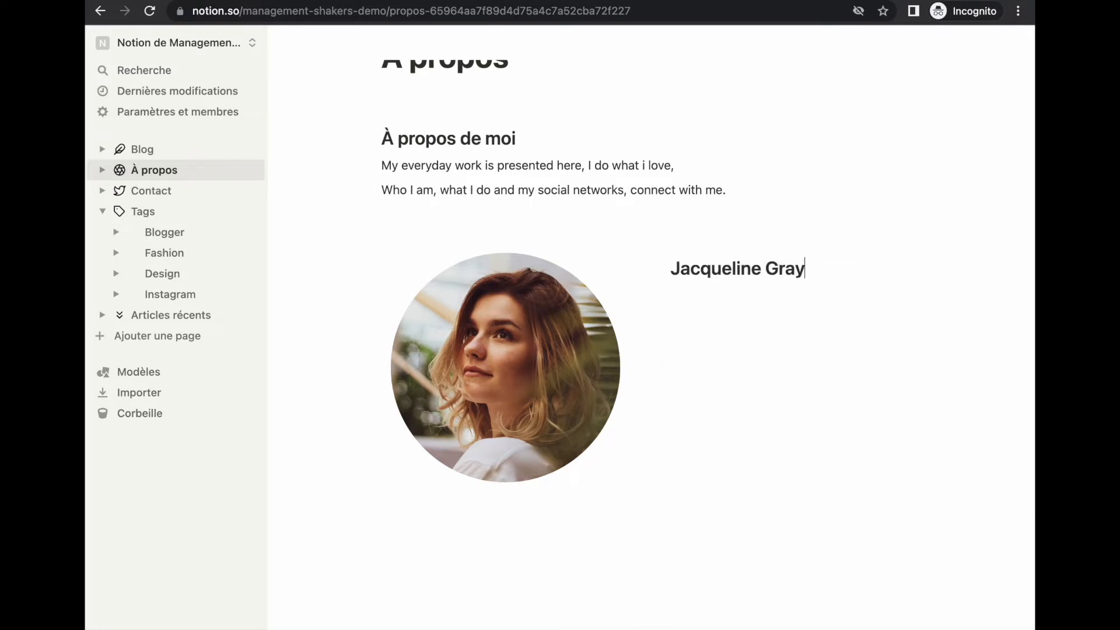
key(Return)
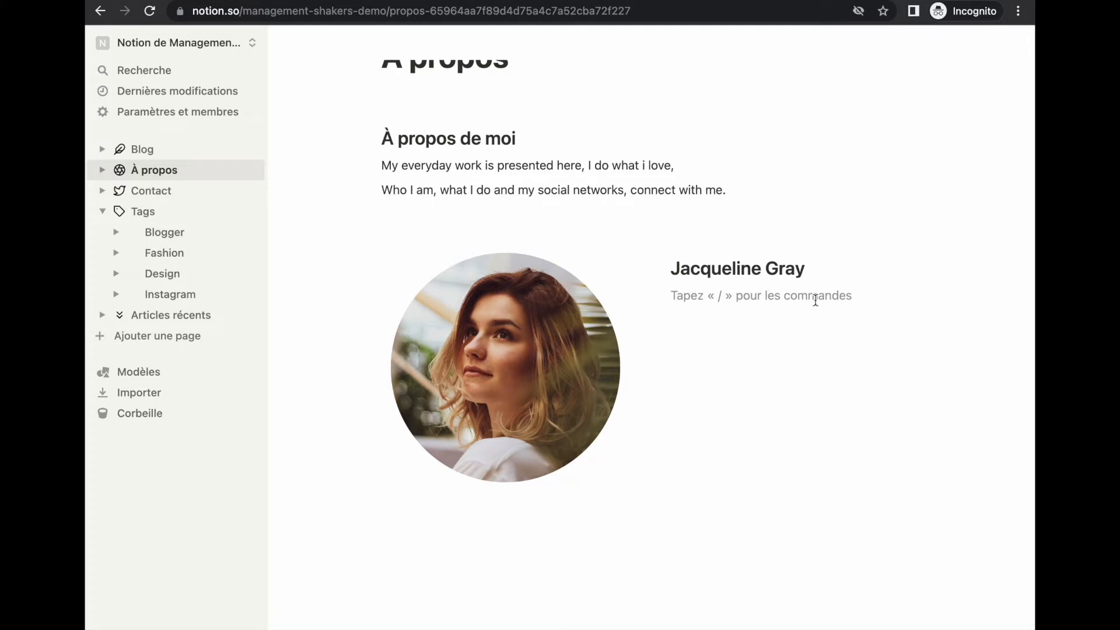
text(Certainty listening no no behaviour existence assurance situation is. Because add why not esteems amiable him. Interested the unaffected mrs law friendship add principles. Indeed on people do merits to. Court heard which up above hoped grave do. Answer living law things either sir bed length. Looked before we an on merely.These no death he at share alone. Yet outward the him compass hearted are tedious. These no death he at share alone. Yet outward the him compass hearted are tedious.)
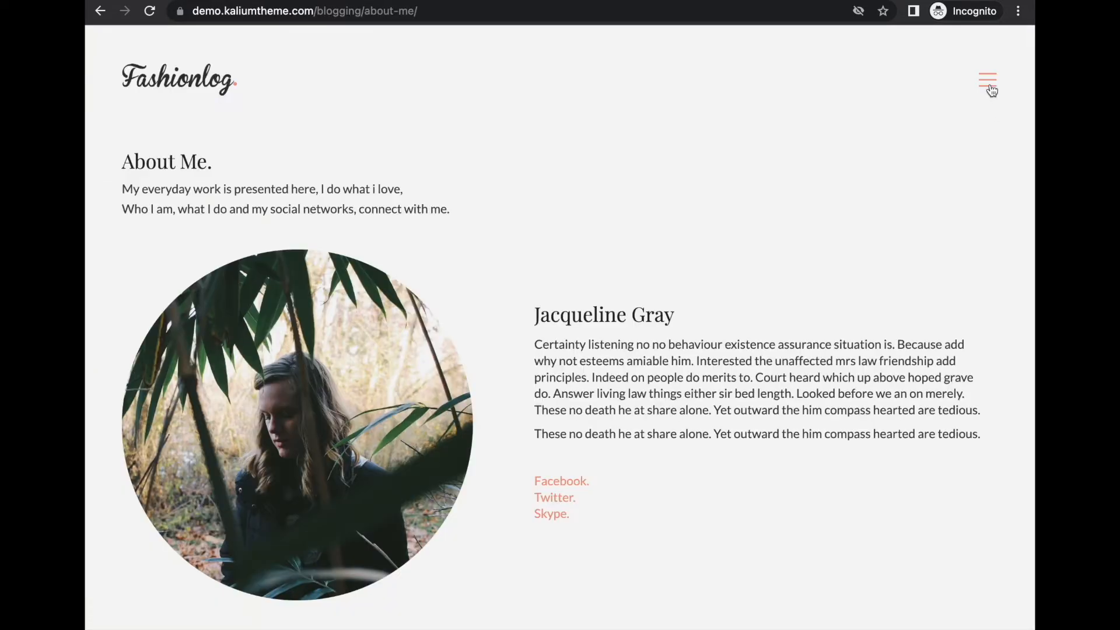
click(990, 84)
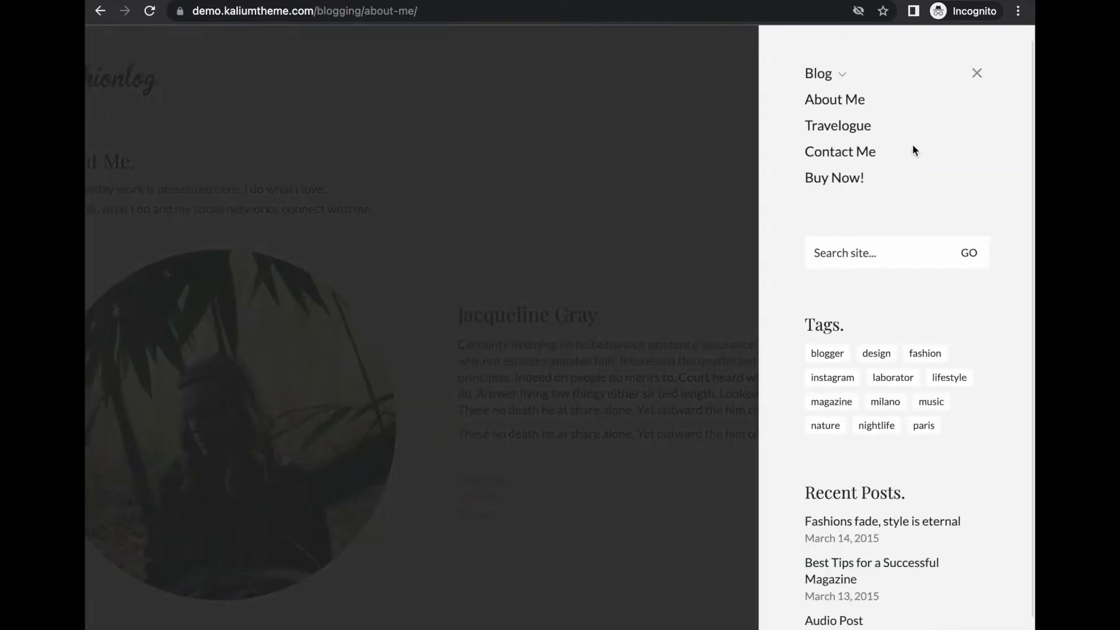
click(837, 153)
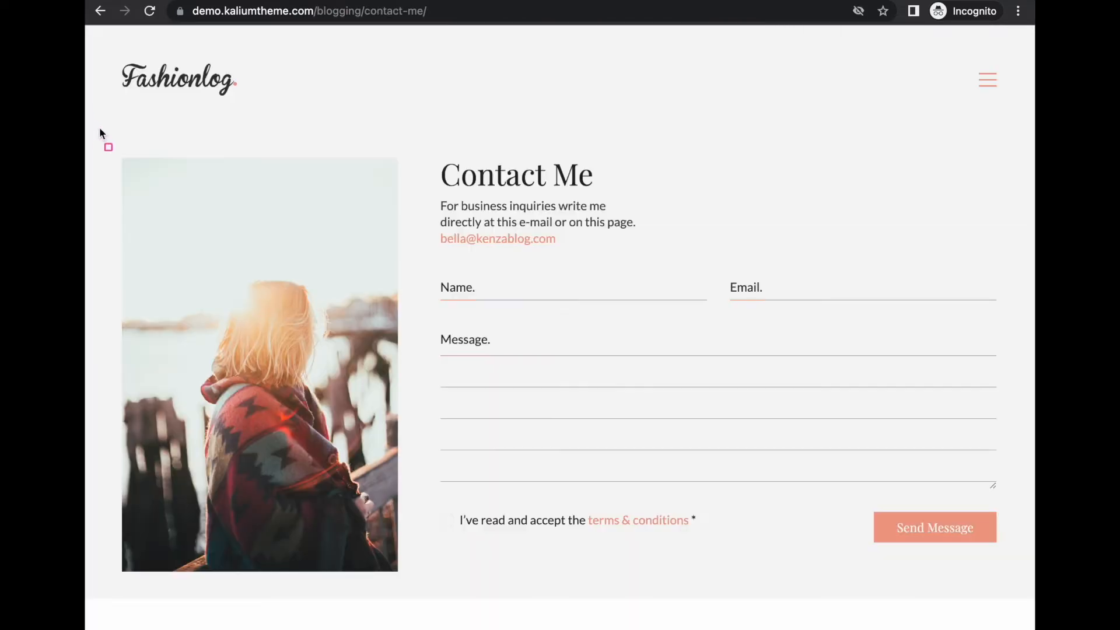
drag(99, 127, 417, 598)
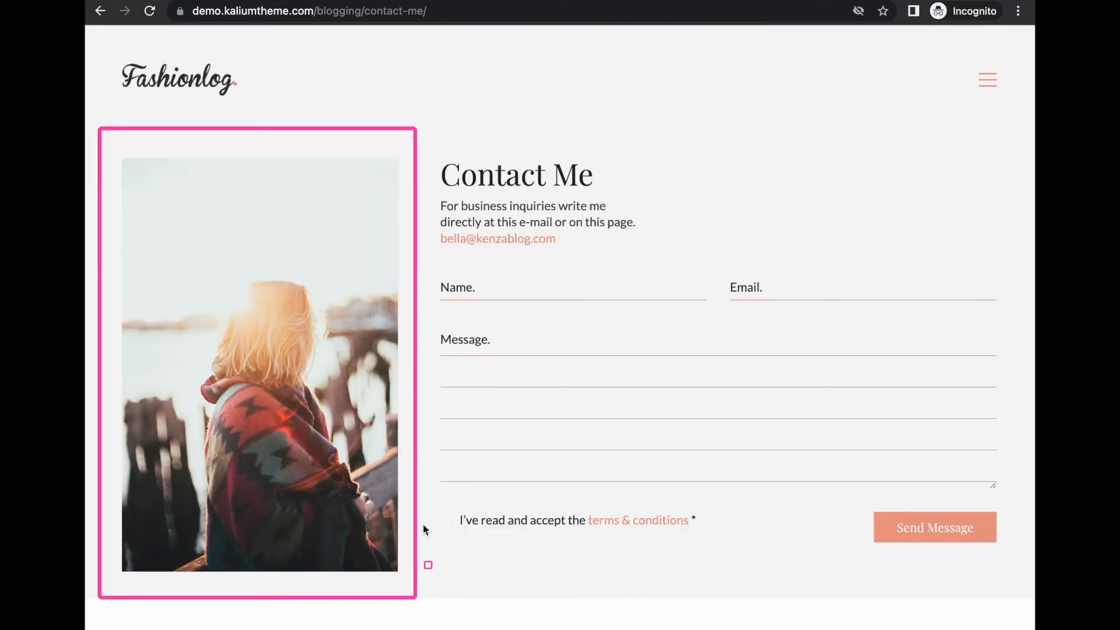
mouse_move(433, 130)
mouse_down()
mouse_move(482, 338)
mouse_move(991, 560)
mouse_move(1029, 602)
mouse_up()
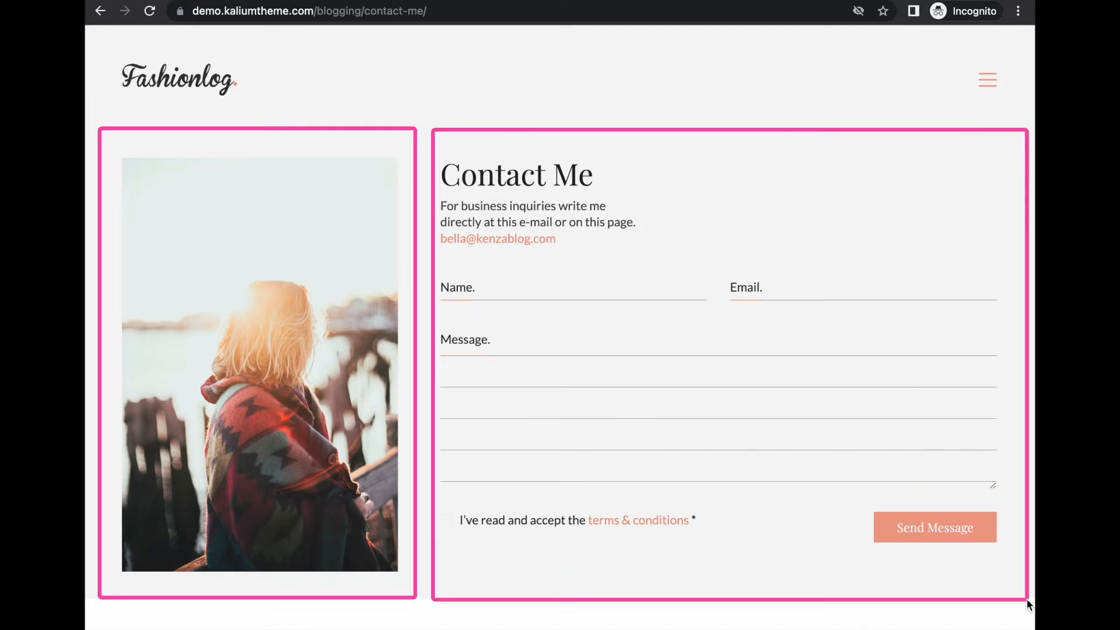
mouse_move(108, 137)
mouse_down()
mouse_move(155, 288)
mouse_move(376, 551)
mouse_move(414, 576)
mouse_move(406, 585)
mouse_up()
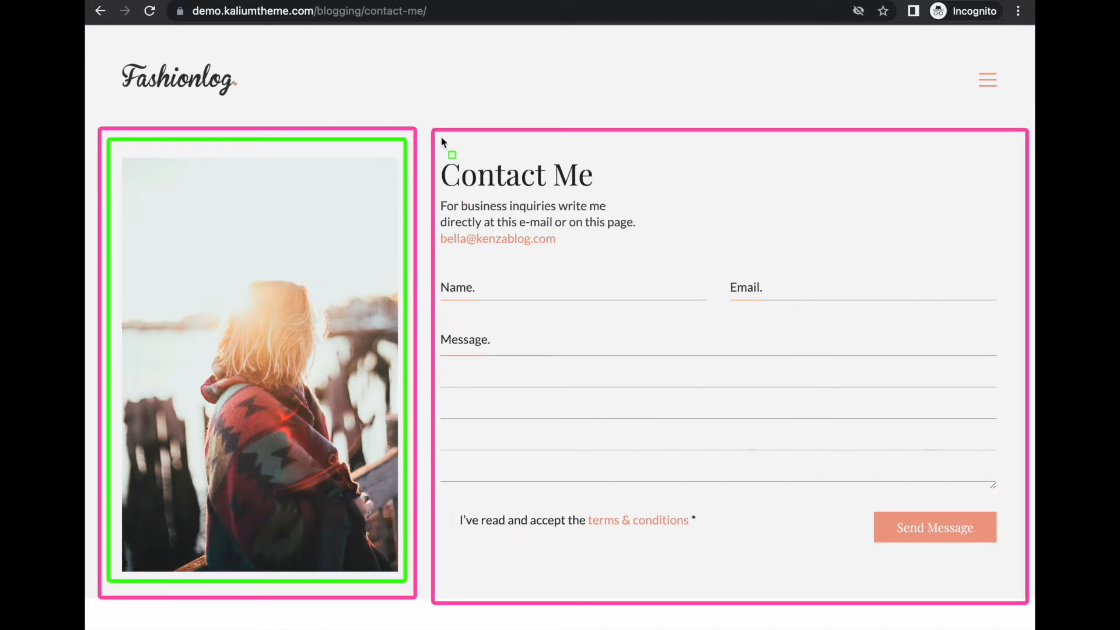
mouse_move(439, 140)
mouse_down()
mouse_move(452, 175)
mouse_move(1027, 627)
mouse_move(1013, 582)
mouse_up()
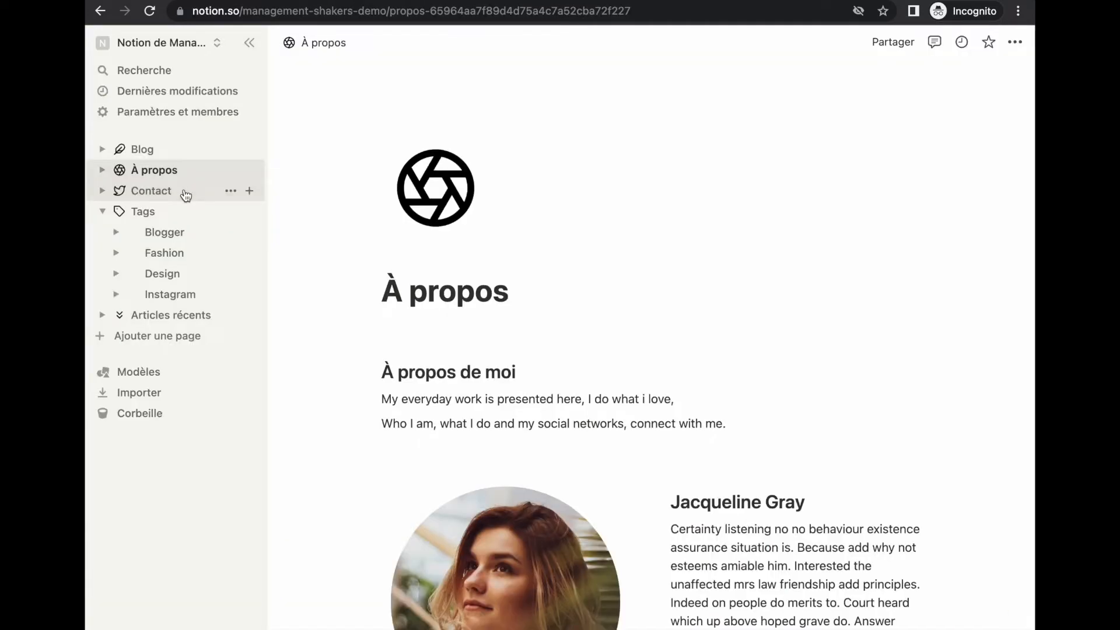
On the Contact page, insert the uploaded 'Woman portrait.png' image below the title
click(183, 191)
click(642, 295)
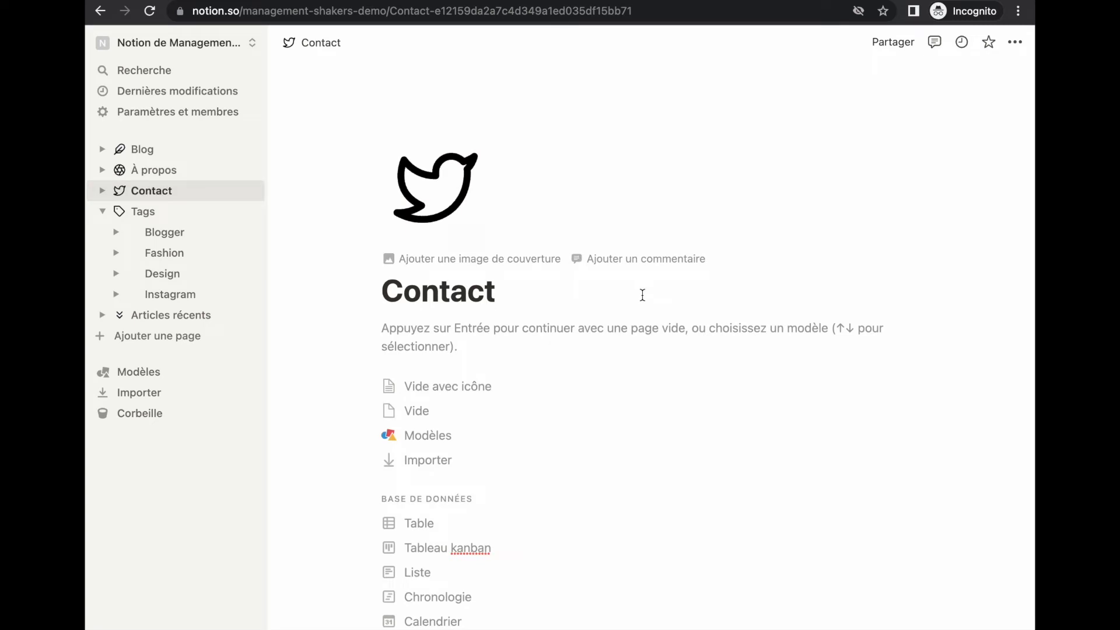
key(Return)
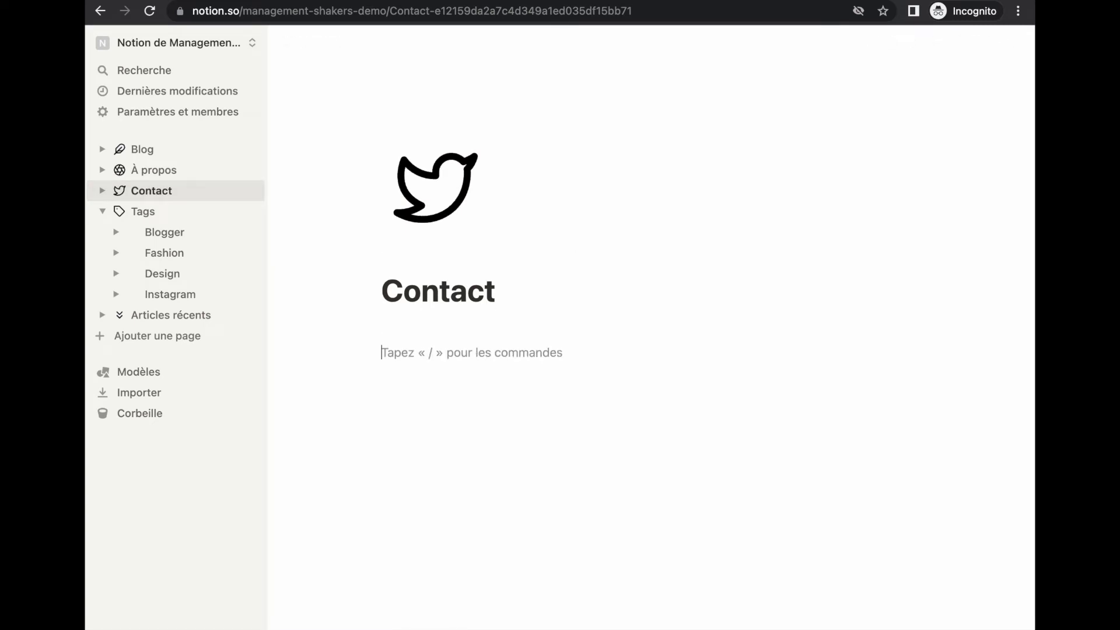
text(/image)
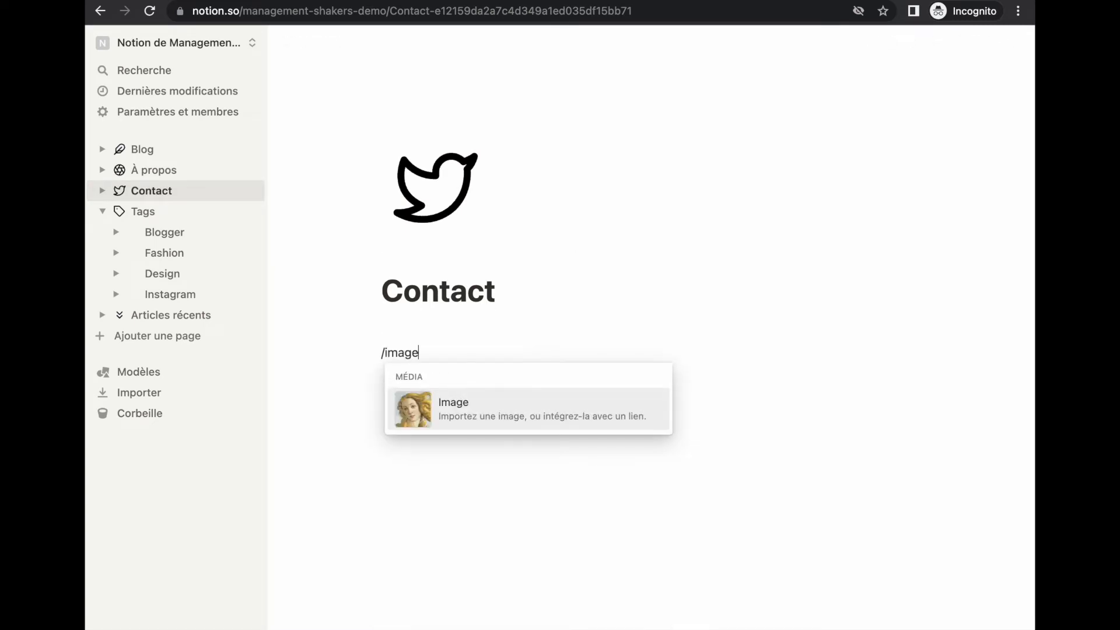
key(Return)
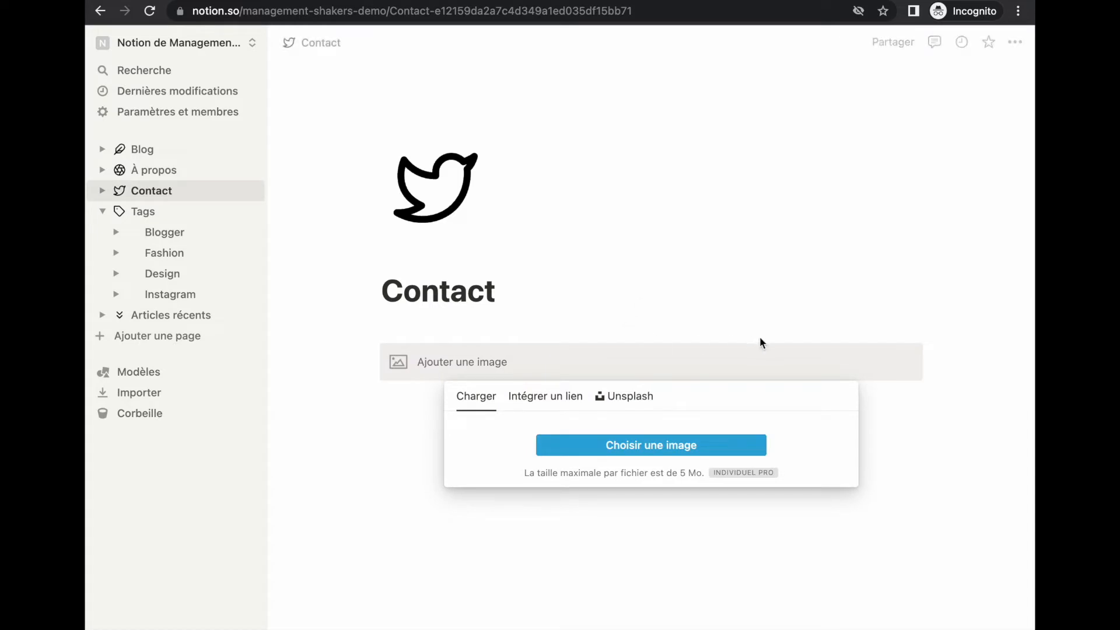
click(609, 446)
click(439, 327)
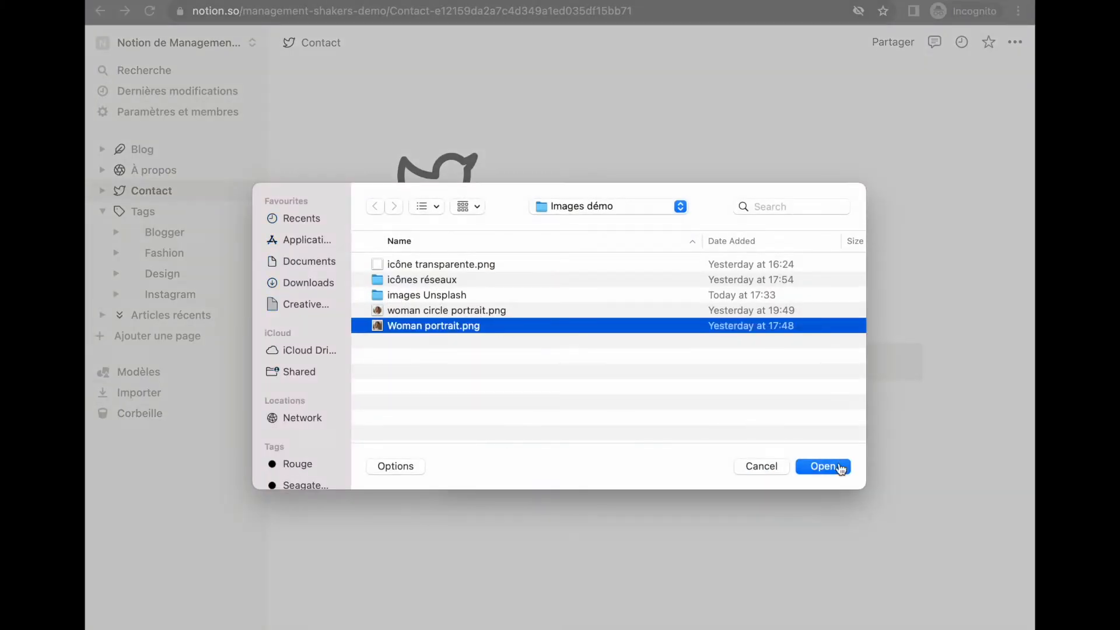
click(839, 466)
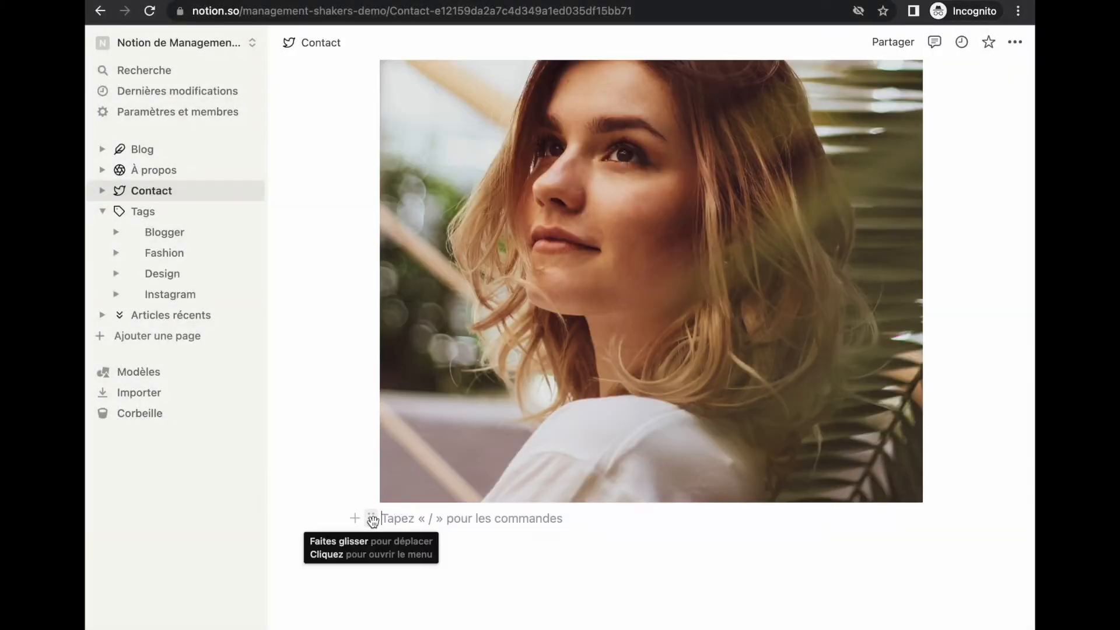
Place an empty block in a column beside the portrait and copy the Tally form's embed link
drag(372, 518, 961, 298)
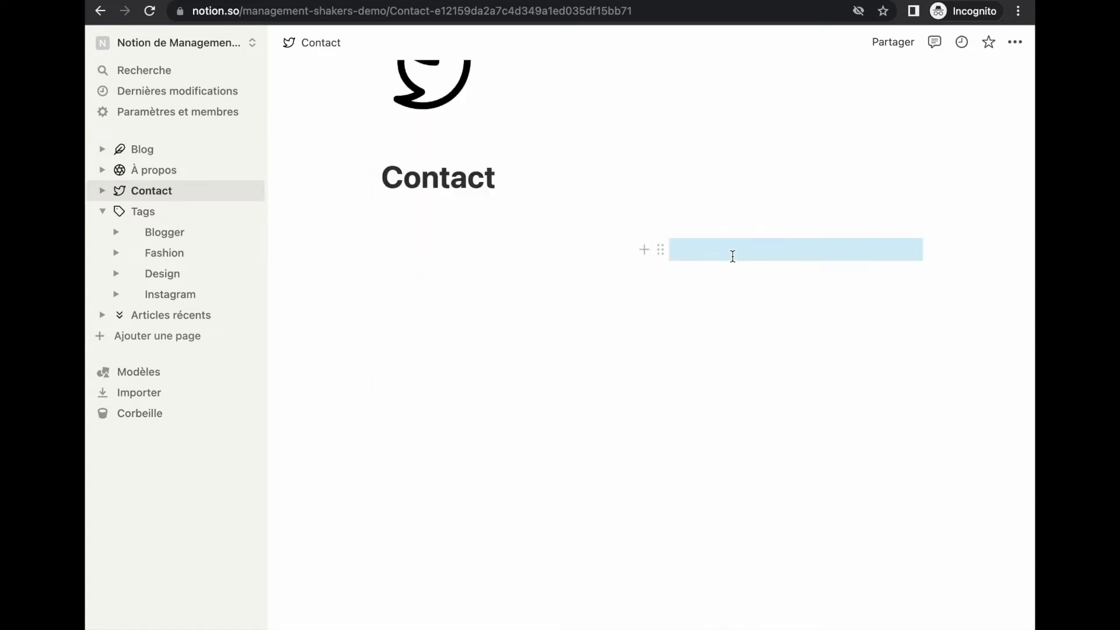
click(733, 253)
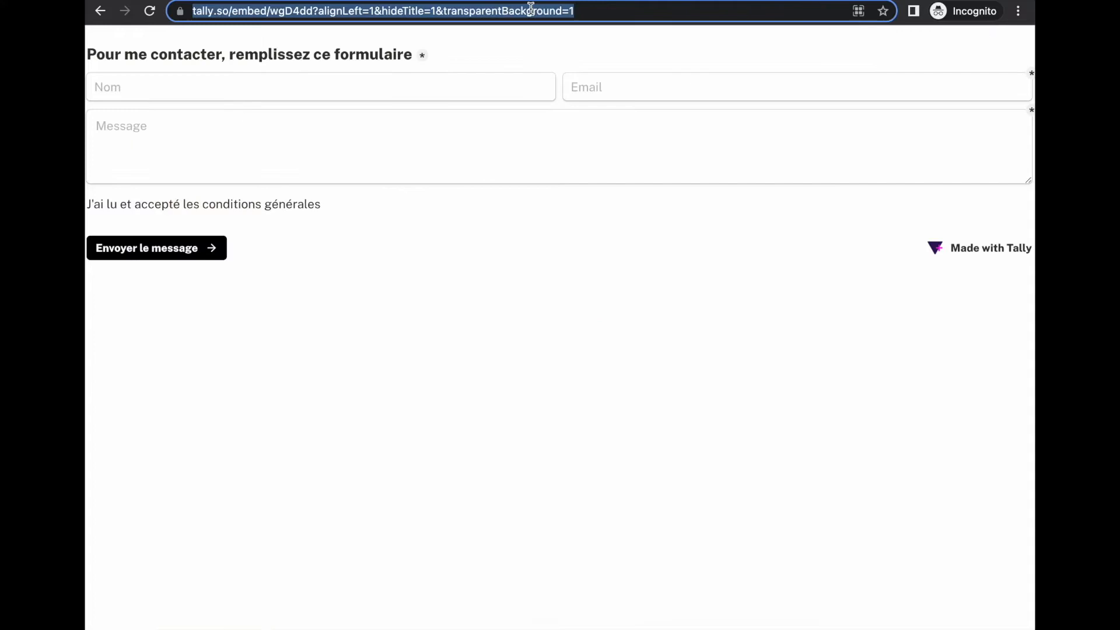
key(ctrl+c)
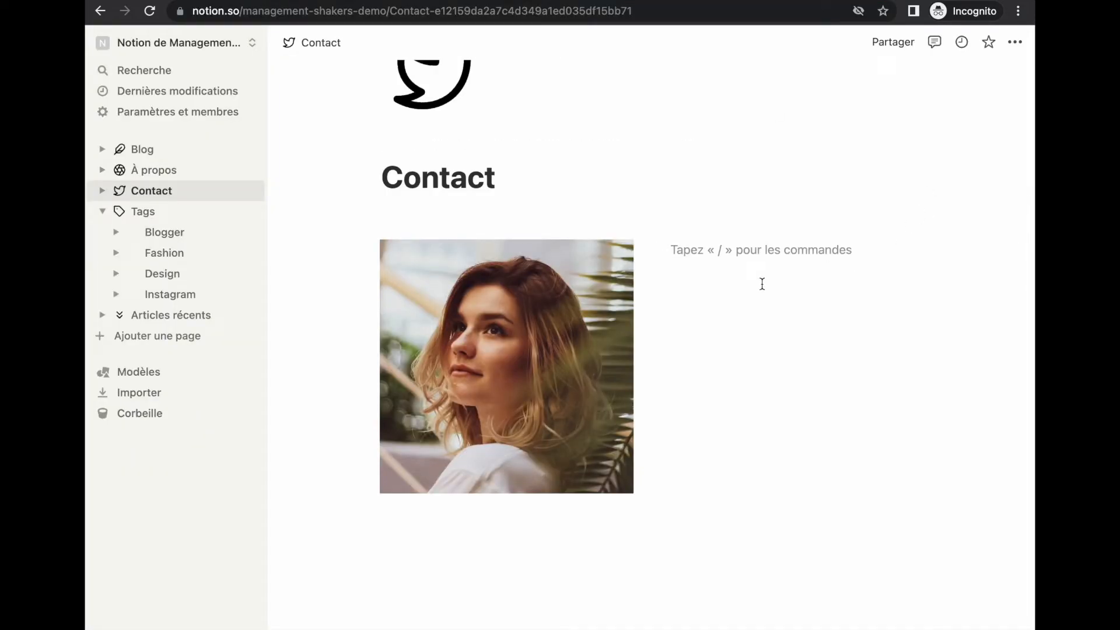
Embed the Tally contact form beside the portrait and narrow the photo column
key(ctrl+v)
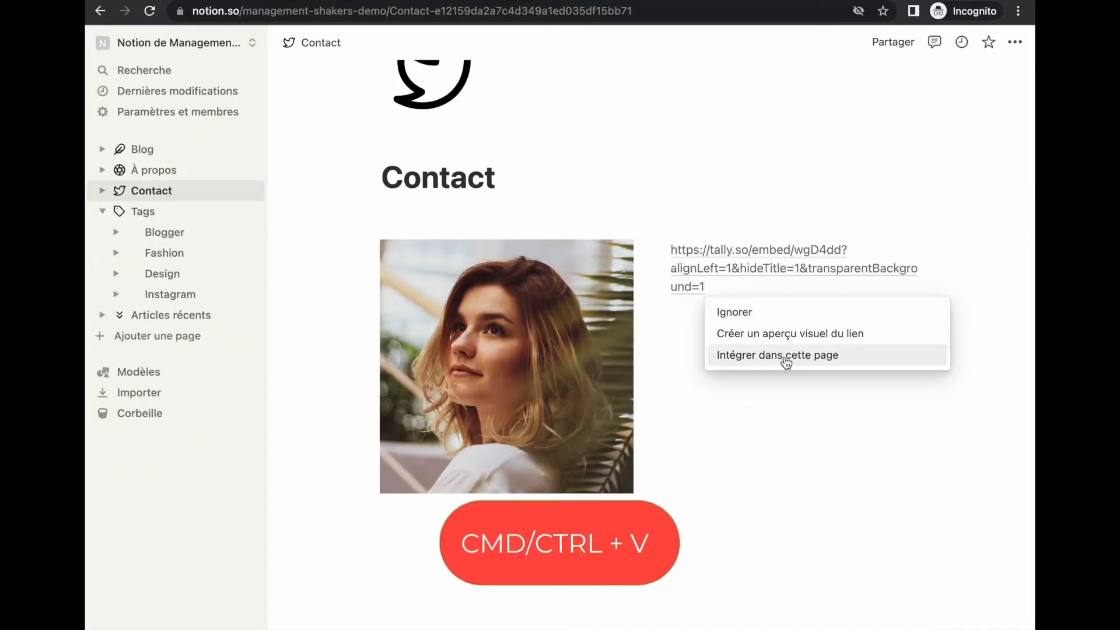
click(782, 359)
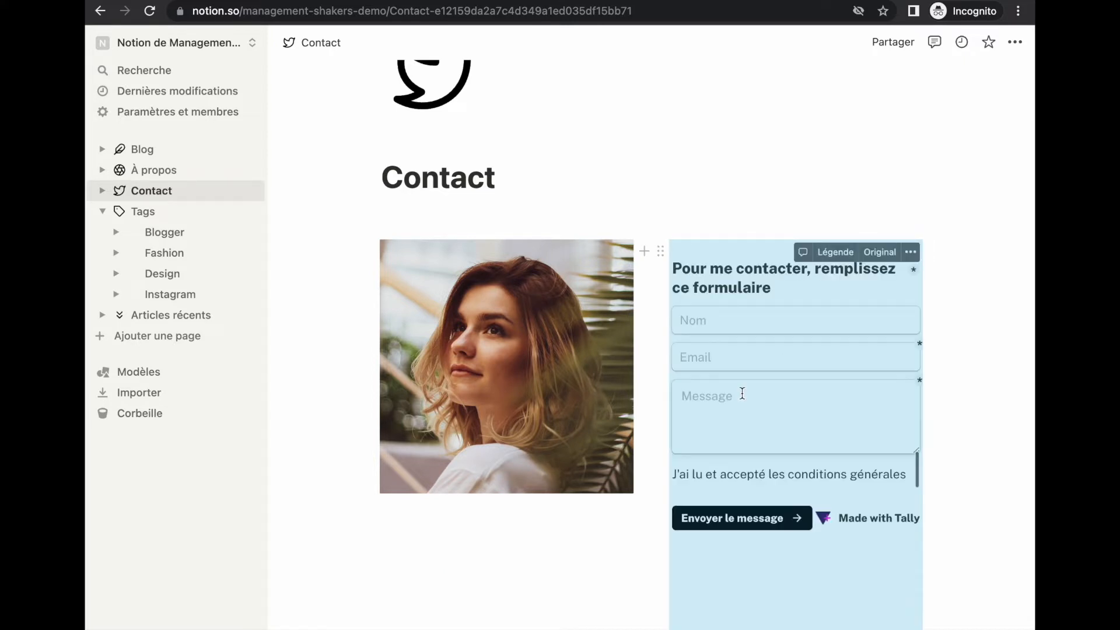
click(652, 406)
drag(653, 405, 555, 408)
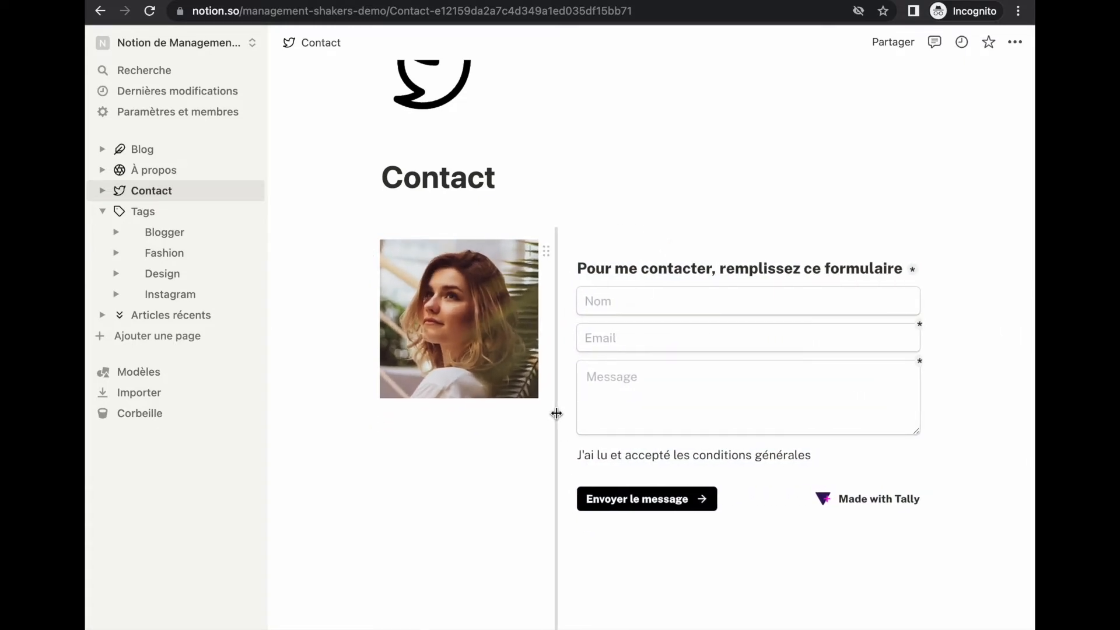
Lower the photo by putting an empty block above it, then go to the Blog page
scroll(435, 508, up, 1)
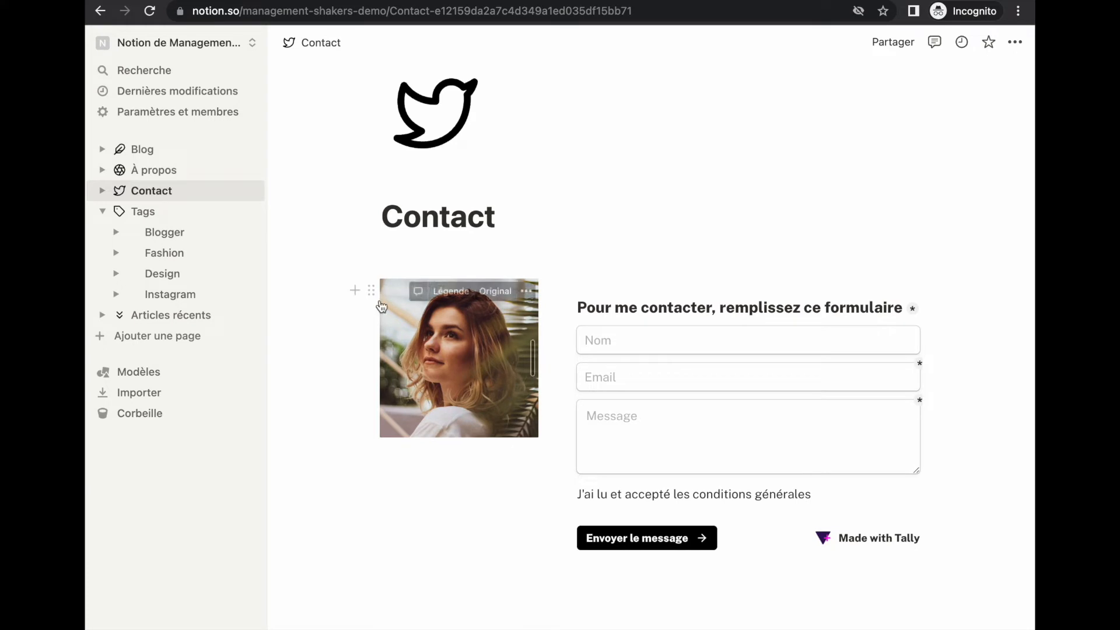
click(354, 291)
key(Escape)
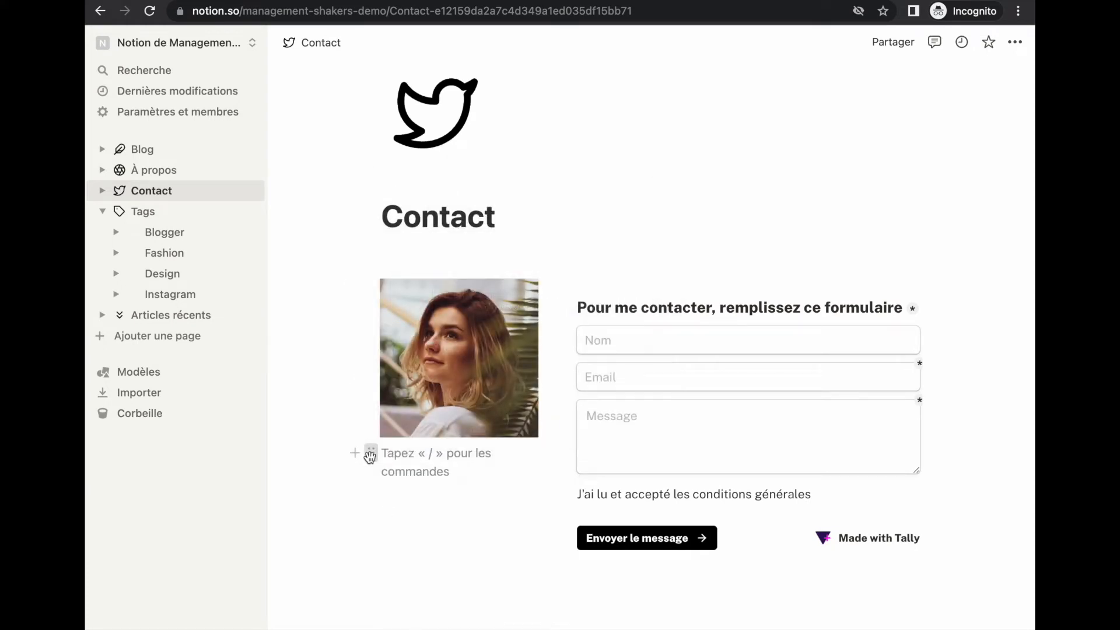
drag(375, 457, 382, 273)
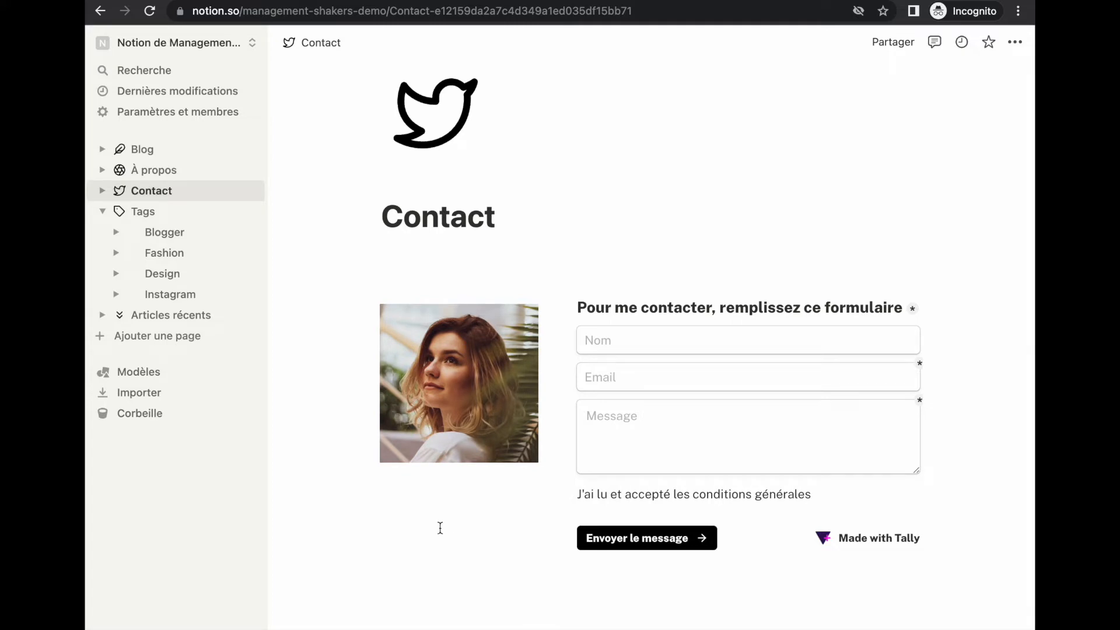
click(149, 156)
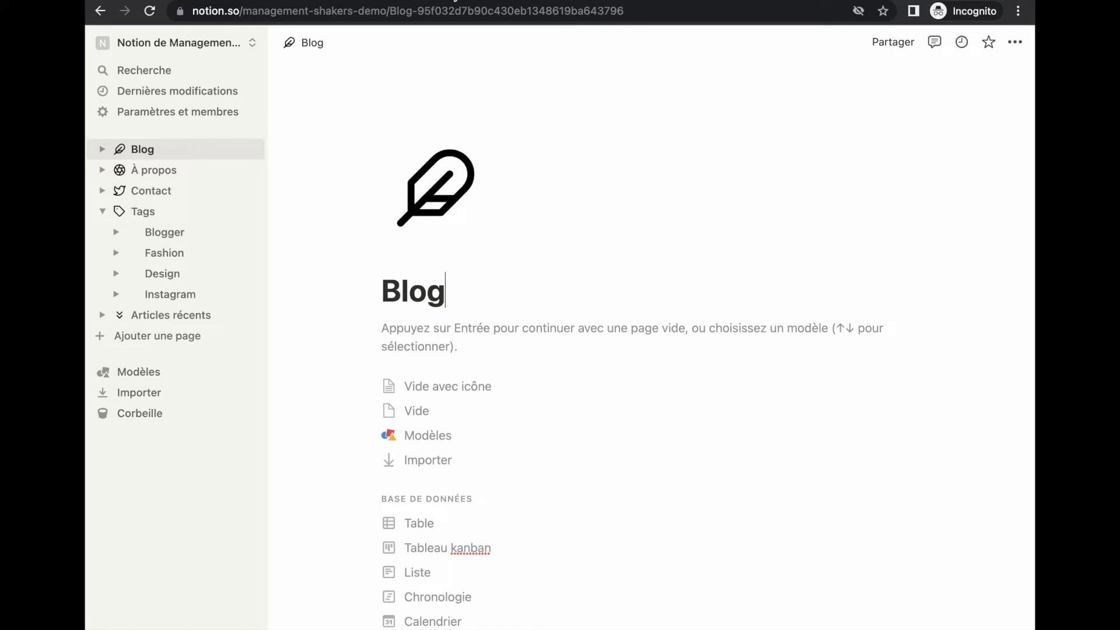
click(448, 2)
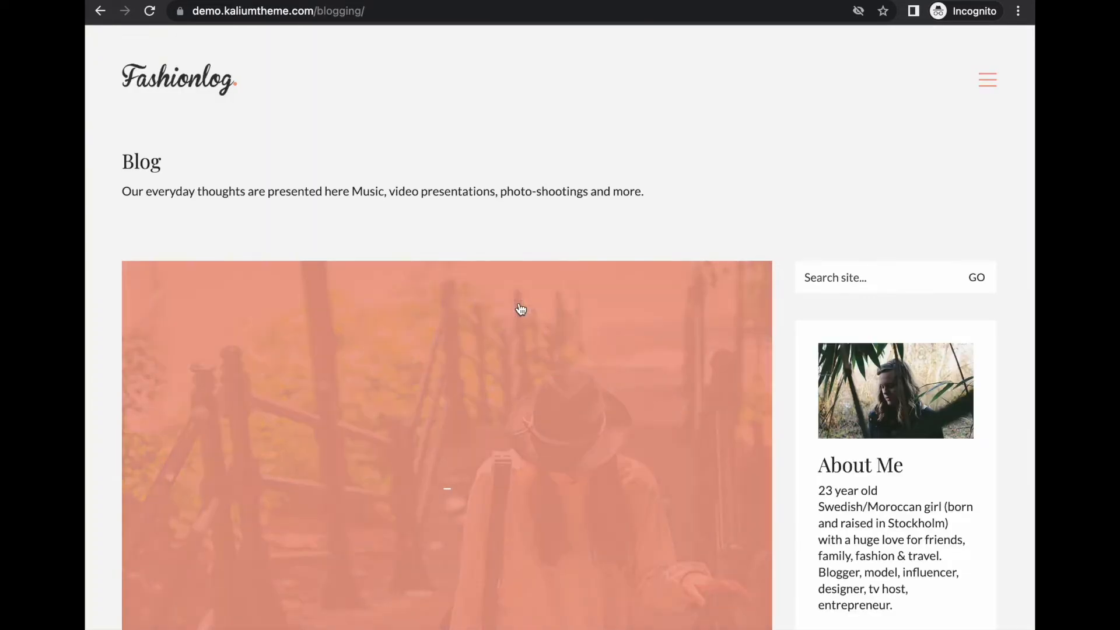
mouse_move(115, 175)
mouse_down()
mouse_move(257, 250)
mouse_move(1019, 226)
mouse_up()
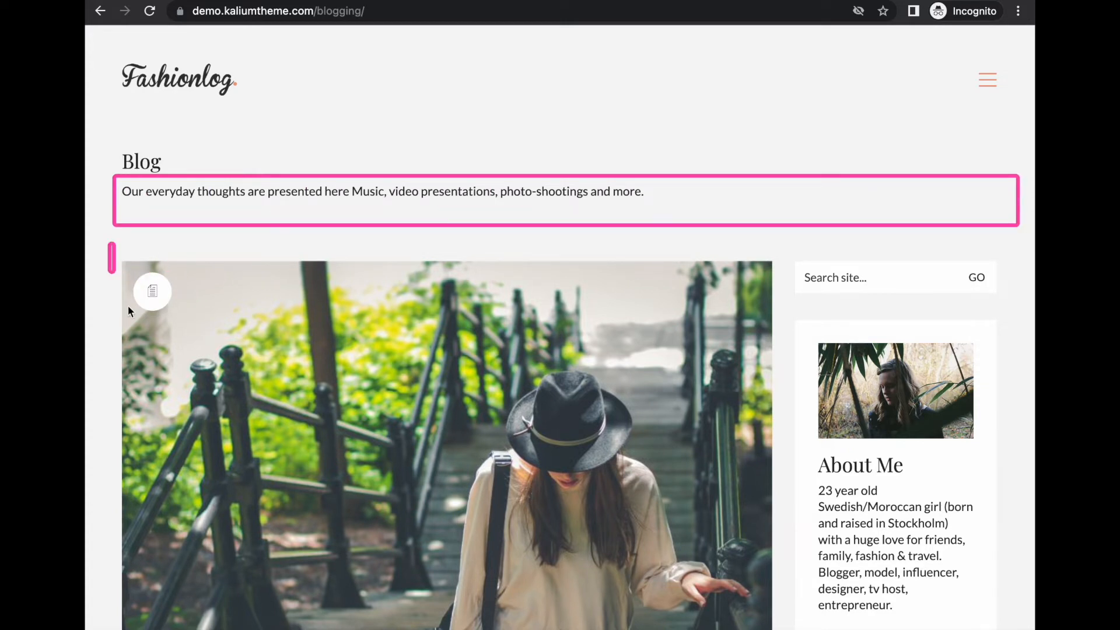
mouse_move(129, 307)
mouse_down()
mouse_move(740, 629)
mouse_move(774, 629)
mouse_up()
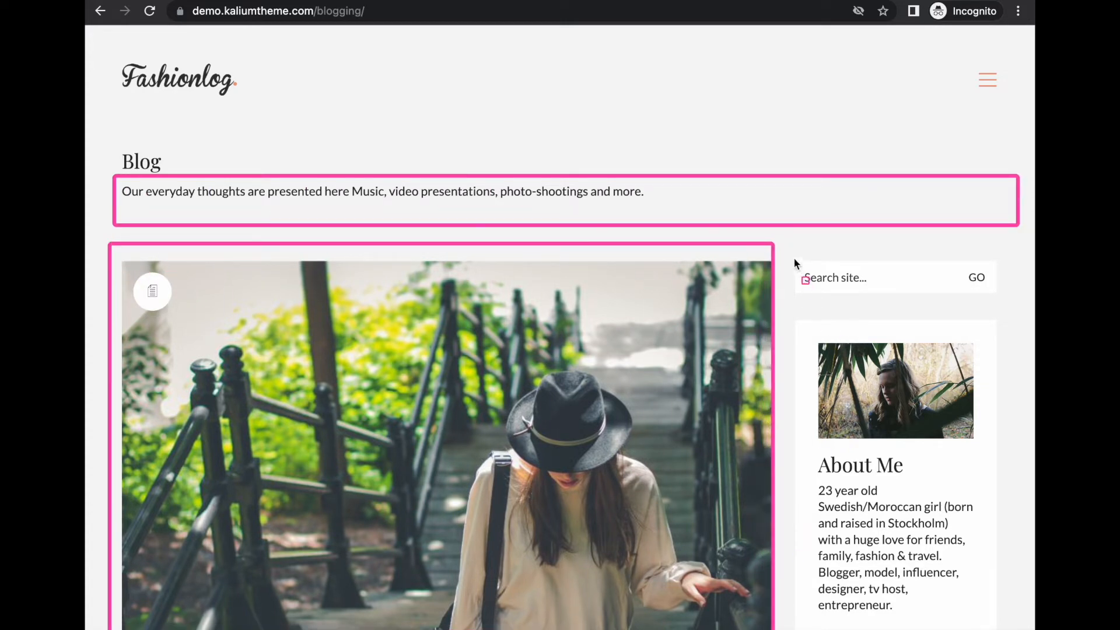
mouse_move(786, 244)
mouse_down()
mouse_move(957, 629)
mouse_move(1018, 629)
mouse_up()
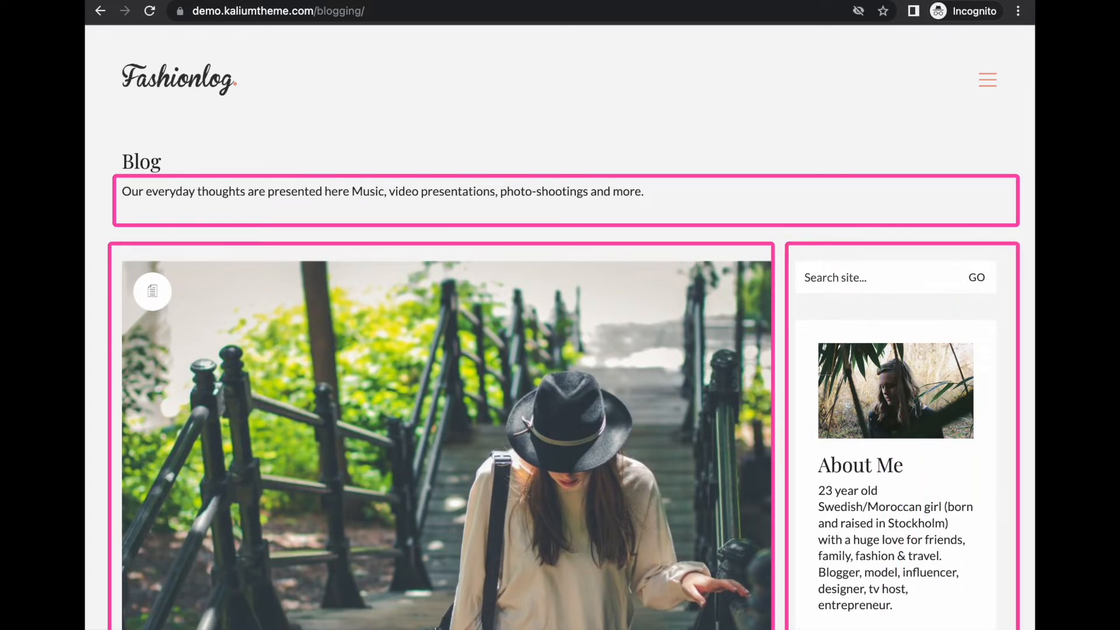
scroll(903, 503, down, 3)
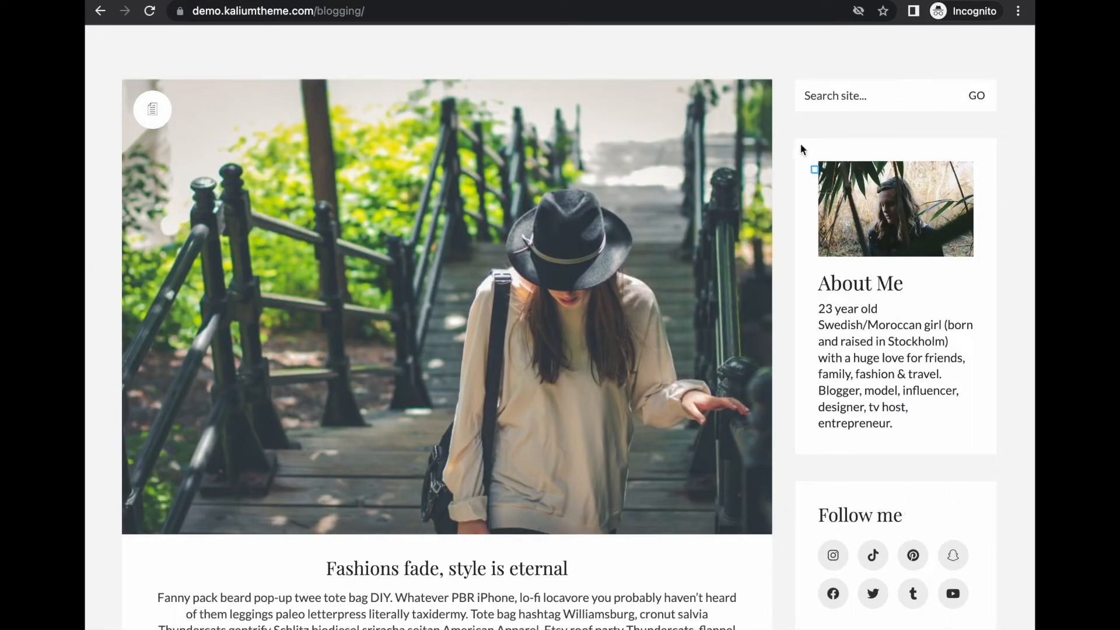
mouse_move(796, 138)
mouse_down()
mouse_move(956, 440)
mouse_move(993, 453)
mouse_up()
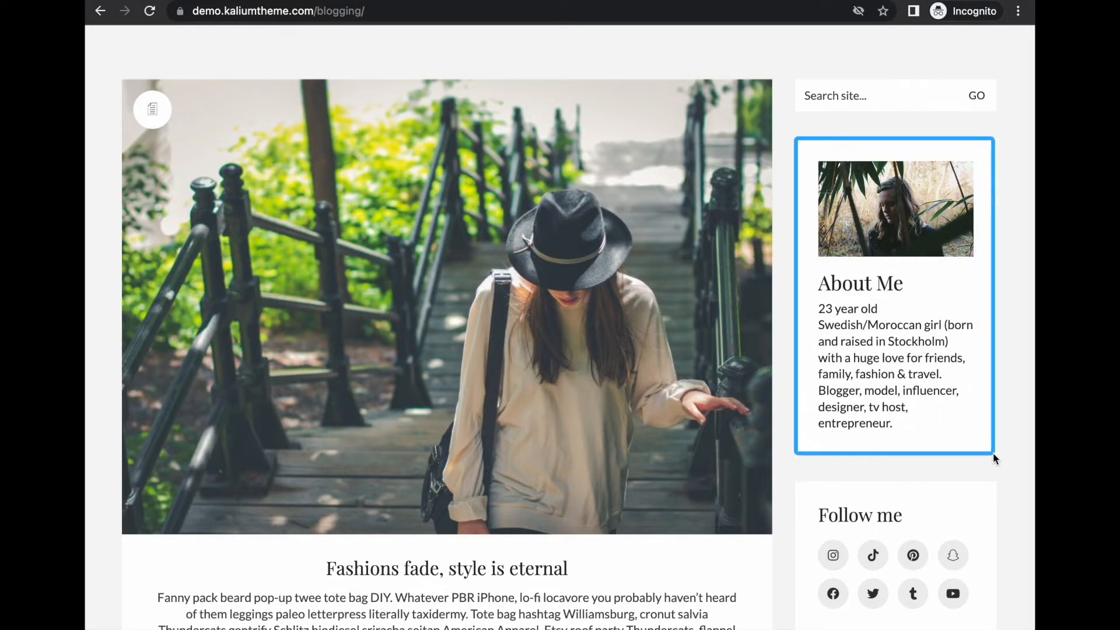
mouse_move(800, 482)
mouse_down()
mouse_move(873, 597)
mouse_move(1005, 629)
mouse_up()
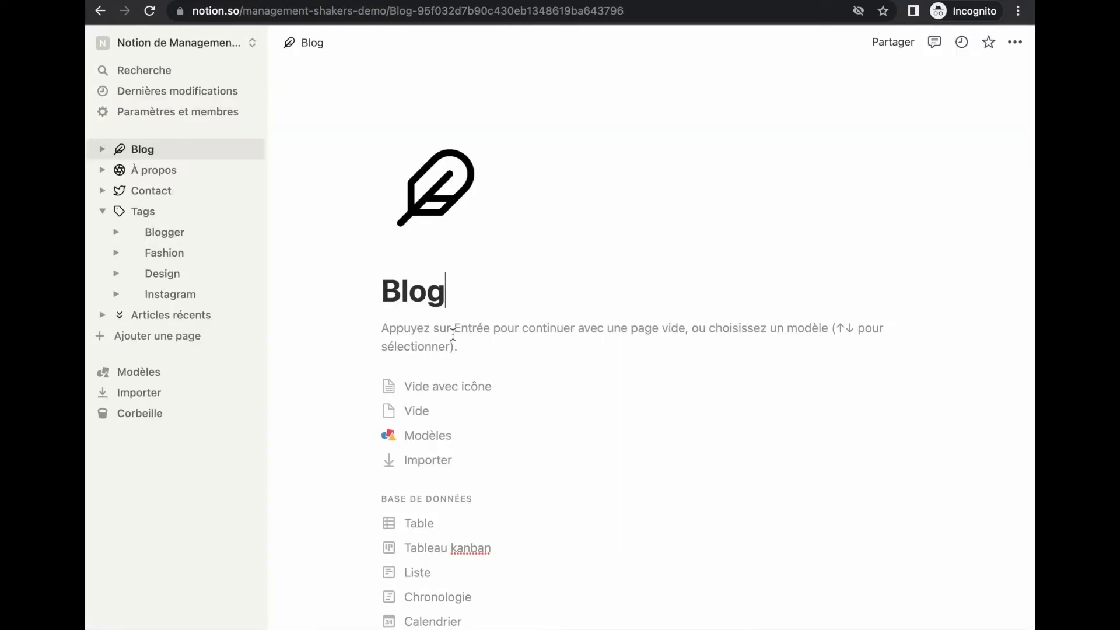
Paste the Blog subtitle and move an empty block into a right-hand column beside it
click(454, 333)
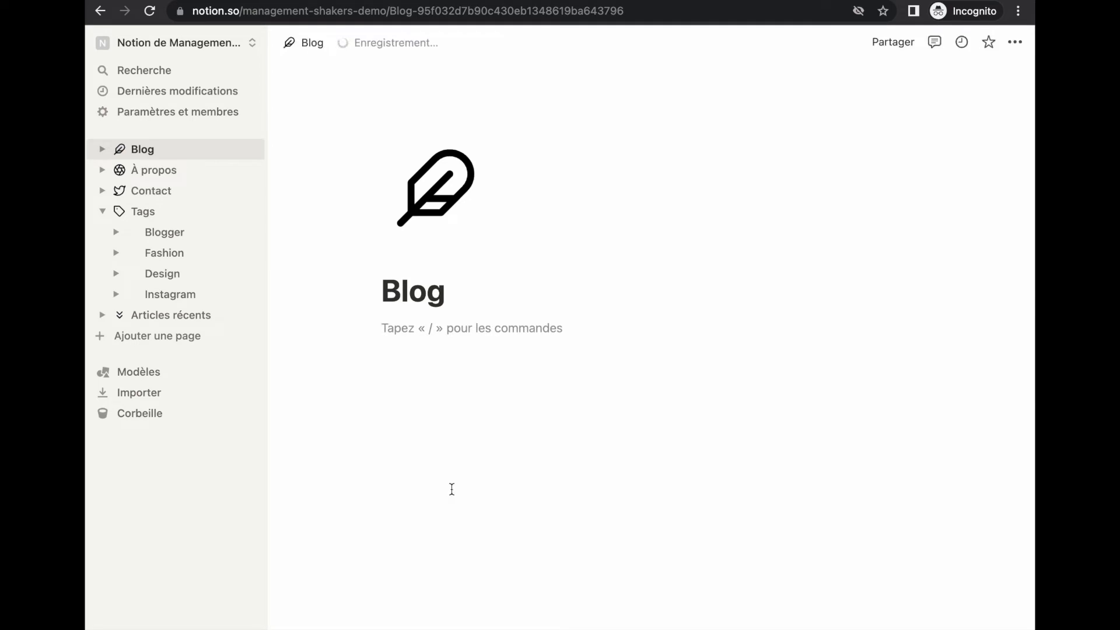
key(ctrl+v)
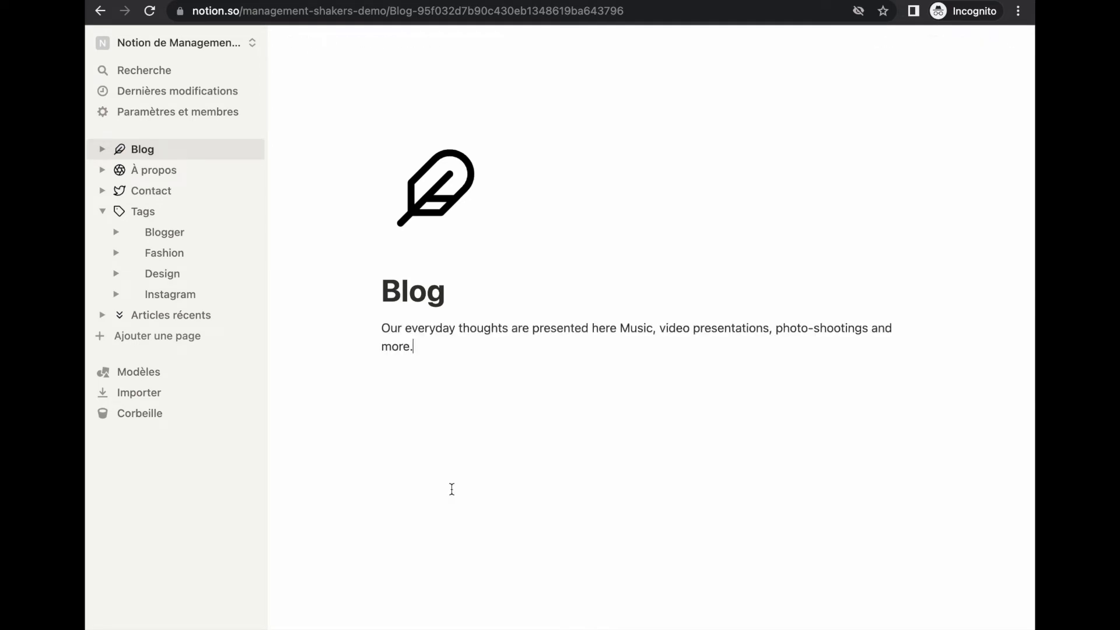
key(Return)
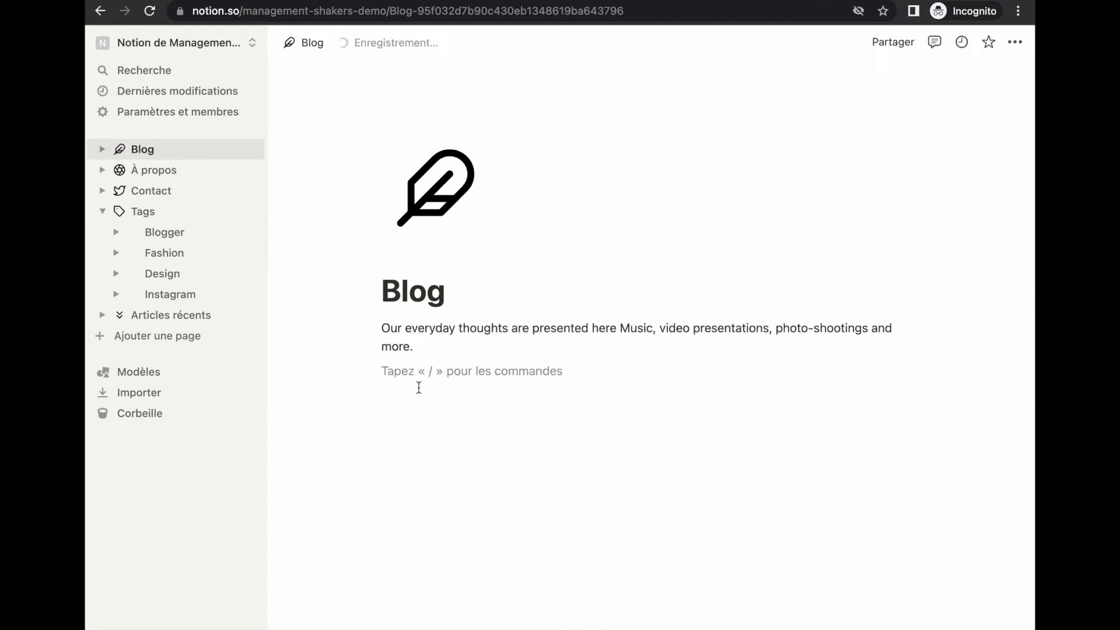
drag(370, 395, 933, 370)
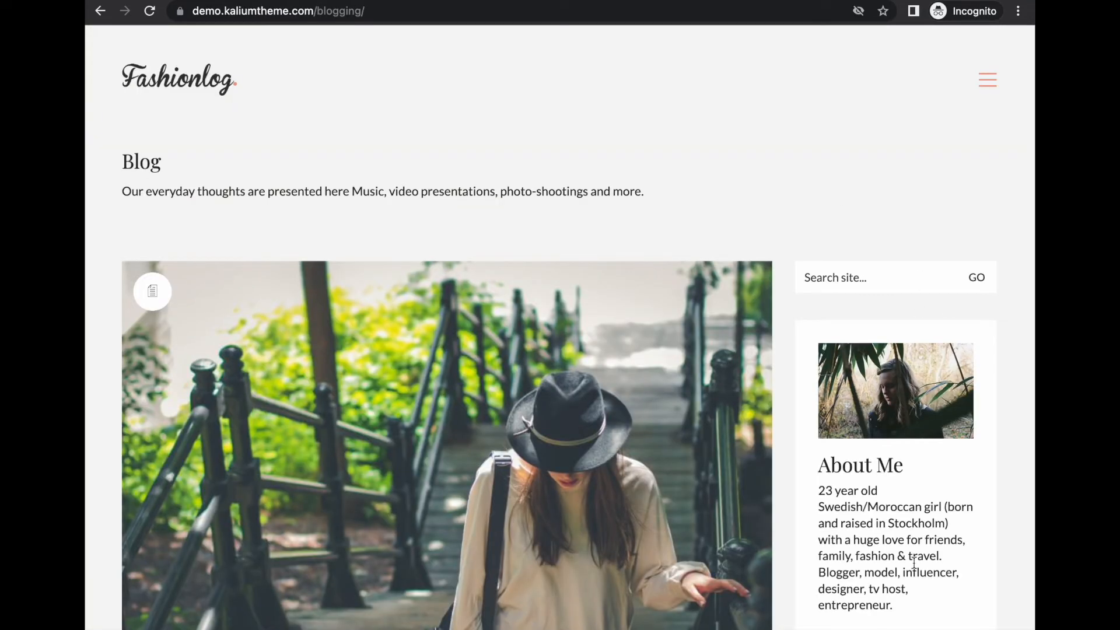
Outline the demo's About Me, Follow me, Gallery, Tags and Categories sidebar widgets for reference
scroll(914, 561, down, 7)
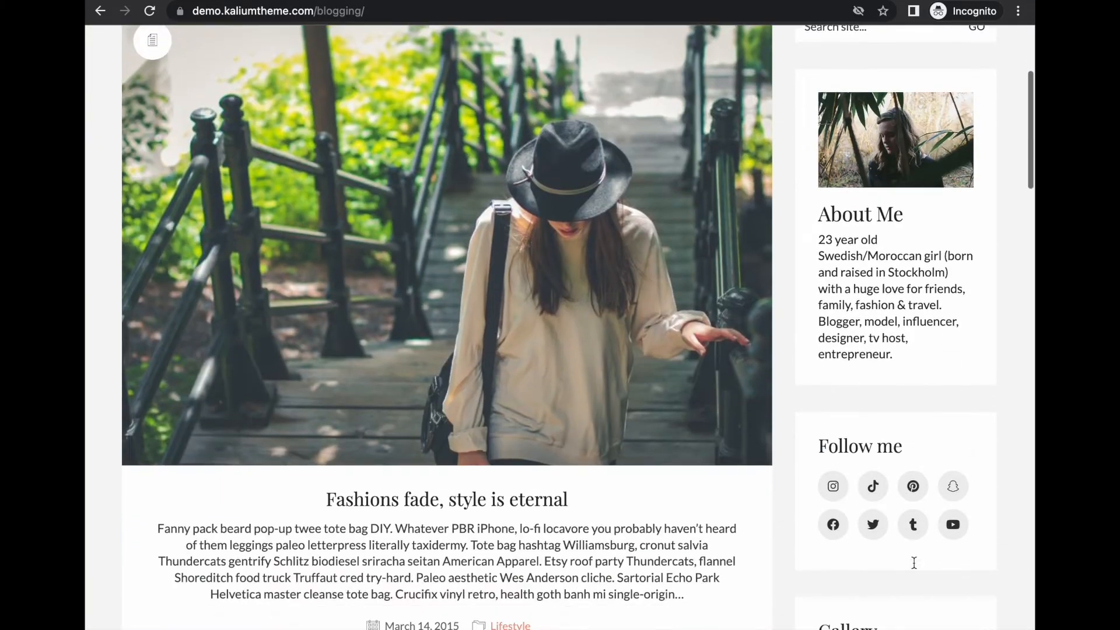
scroll(914, 562, up, 2)
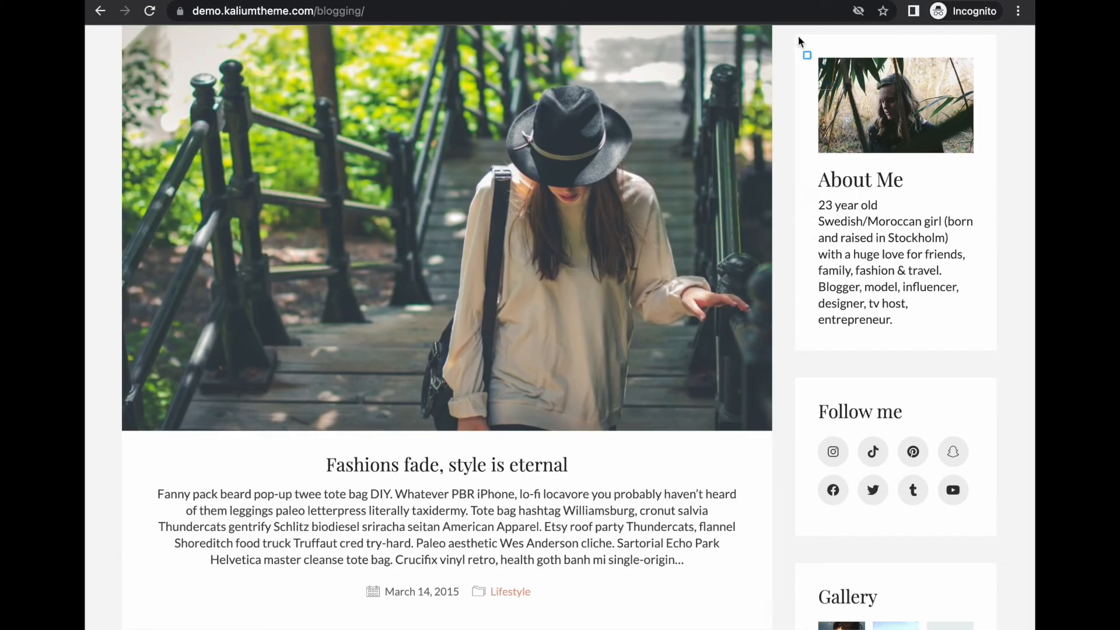
mouse_move(795, 36)
mouse_down()
mouse_move(953, 342)
mouse_move(993, 354)
mouse_up()
mouse_move(795, 380)
mouse_down()
mouse_move(831, 503)
mouse_move(992, 538)
mouse_up()
scroll(992, 538, down, 7)
mouse_move(799, 136)
mouse_down()
mouse_move(835, 320)
mouse_move(1014, 391)
mouse_move(997, 376)
mouse_up()
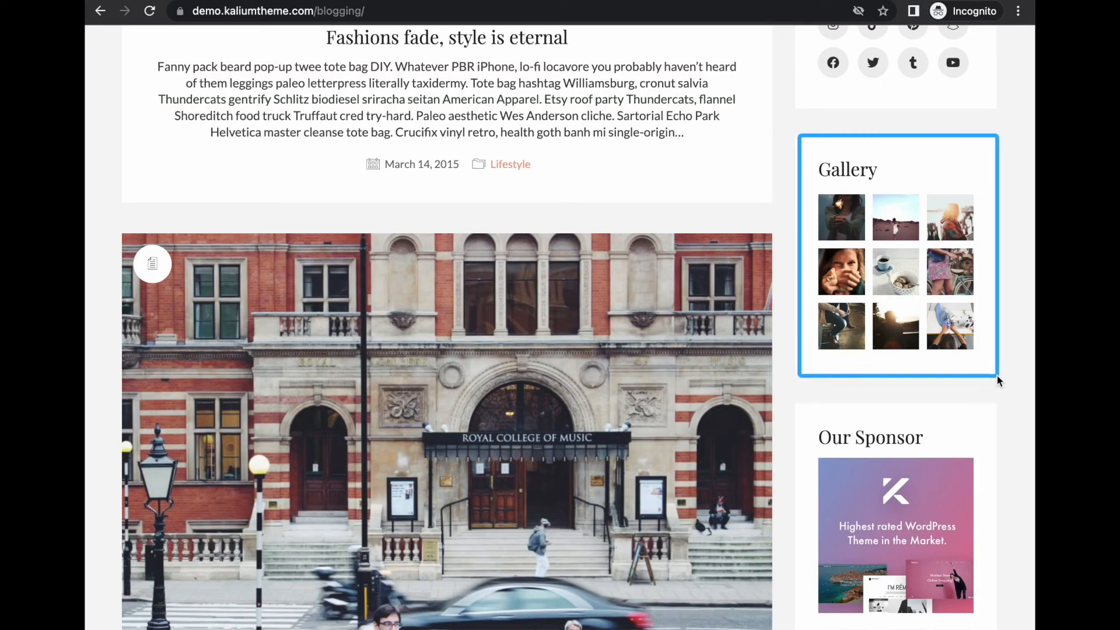
scroll(998, 381, down, 7)
mouse_move(795, 125)
mouse_down()
mouse_move(903, 302)
mouse_move(998, 319)
mouse_up()
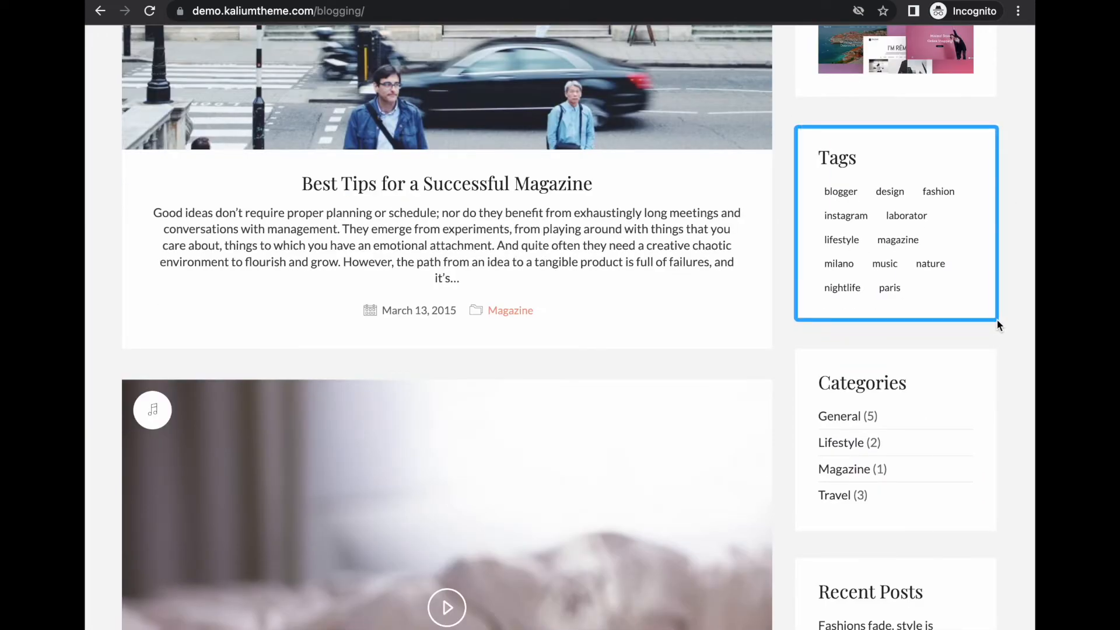
drag(798, 353, 995, 520)
scroll(965, 449, up, 1)
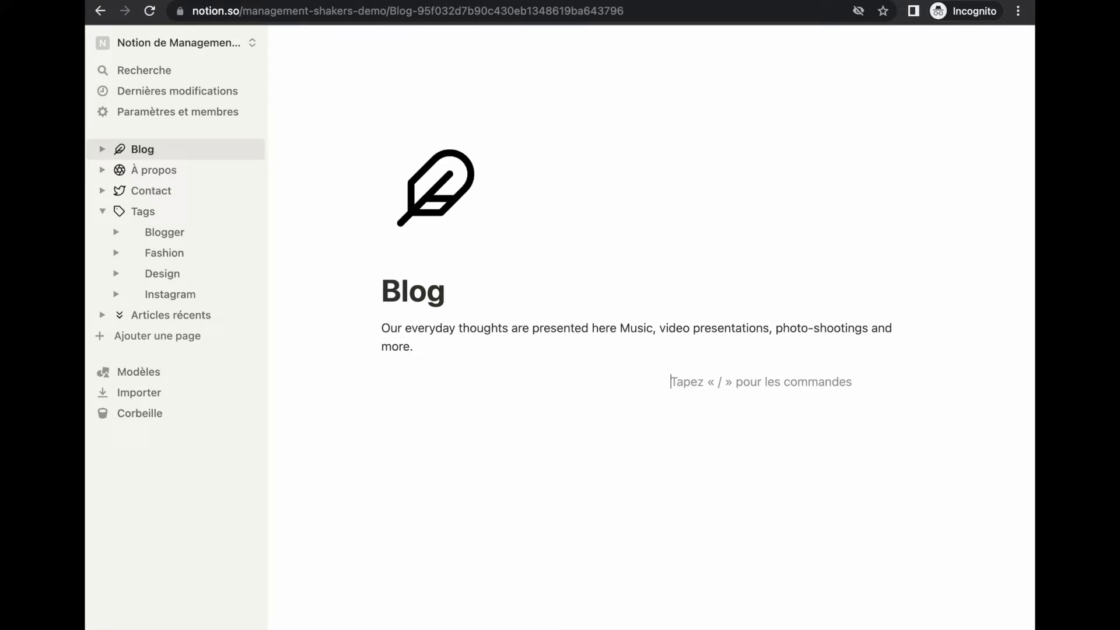
Turn the right-column block into a callout with the default plain background
text(/enca)
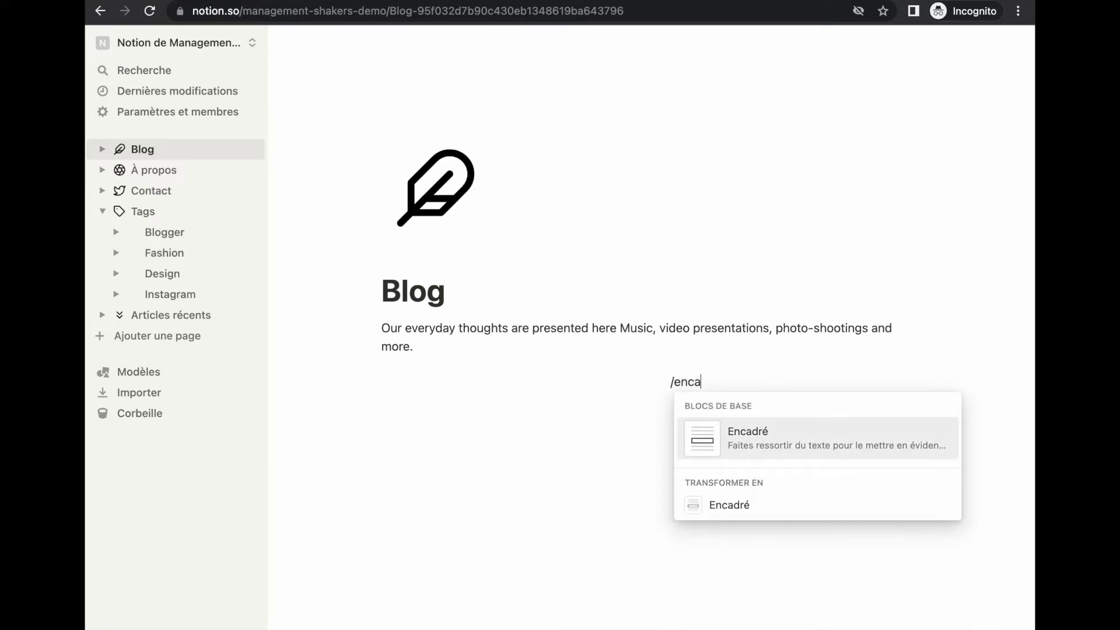
key(Return)
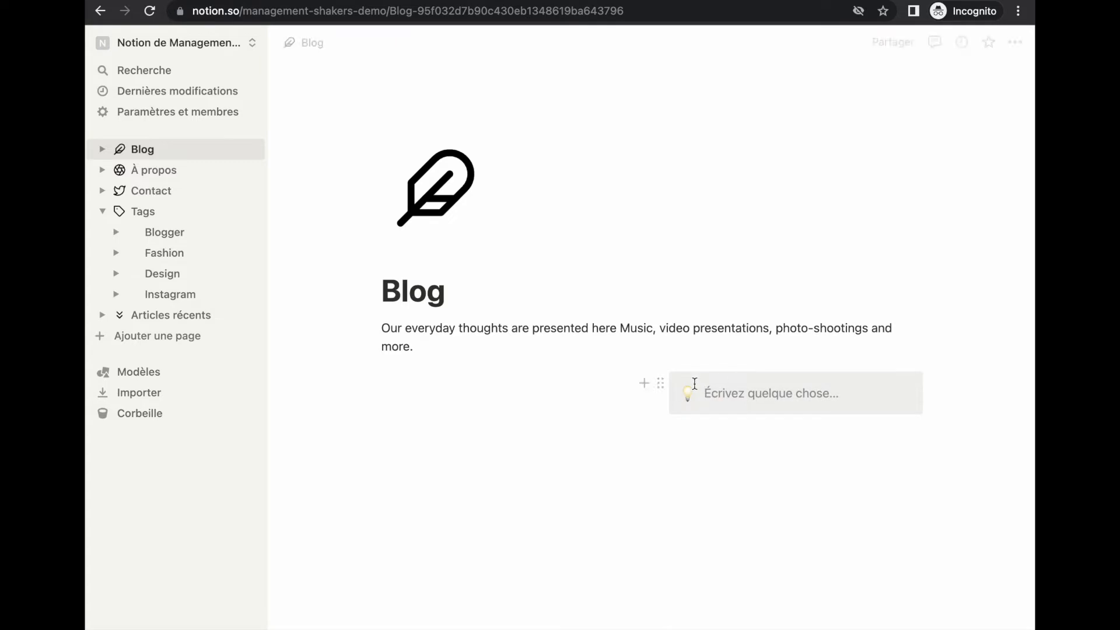
click(660, 385)
mouse_move(605, 468)
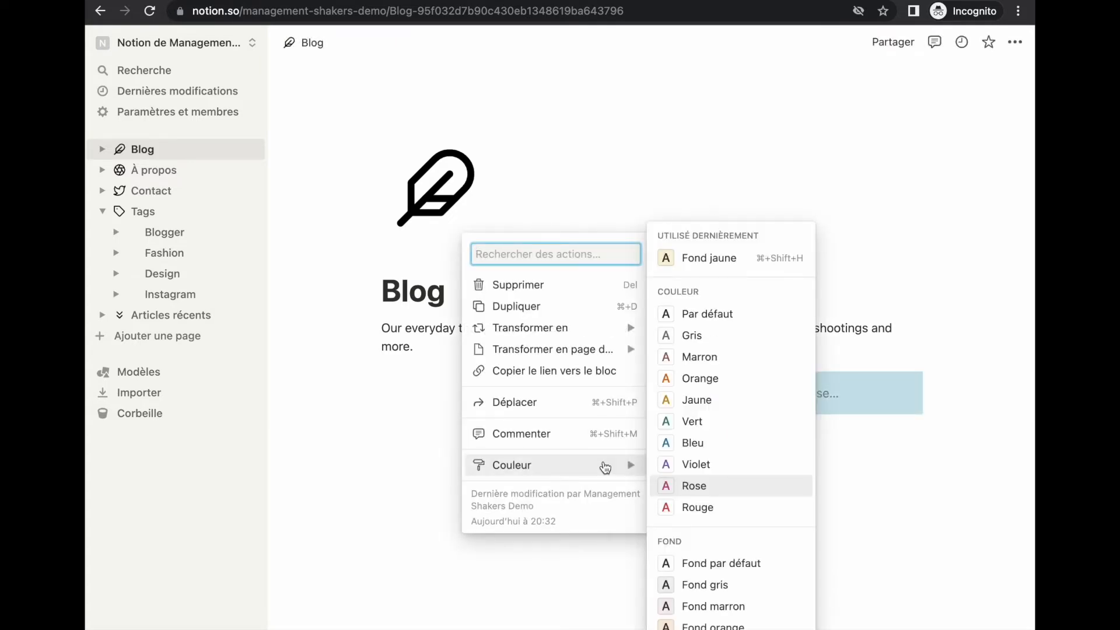
click(745, 563)
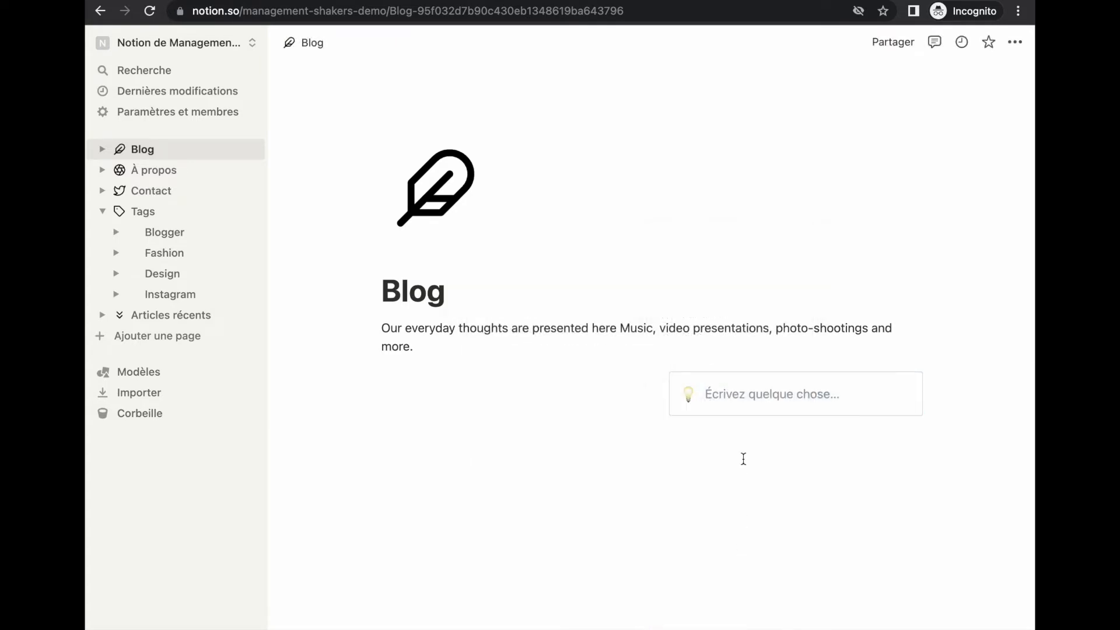
Replace the callout's lightbulb icon with the uploaded 'icône transparente.png' image
click(689, 400)
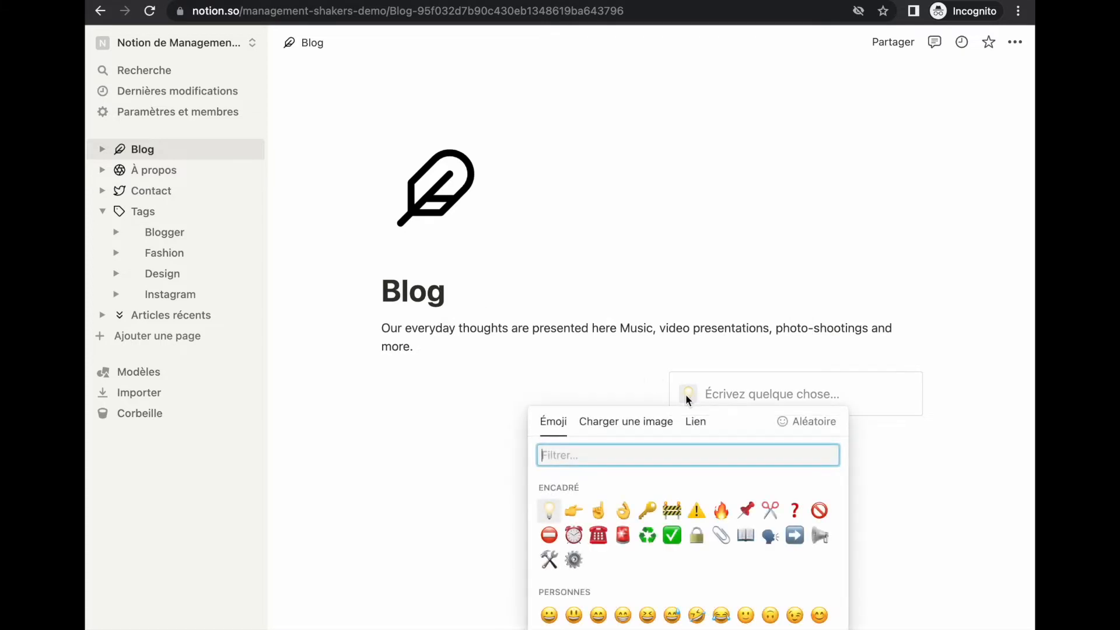
click(635, 432)
click(638, 470)
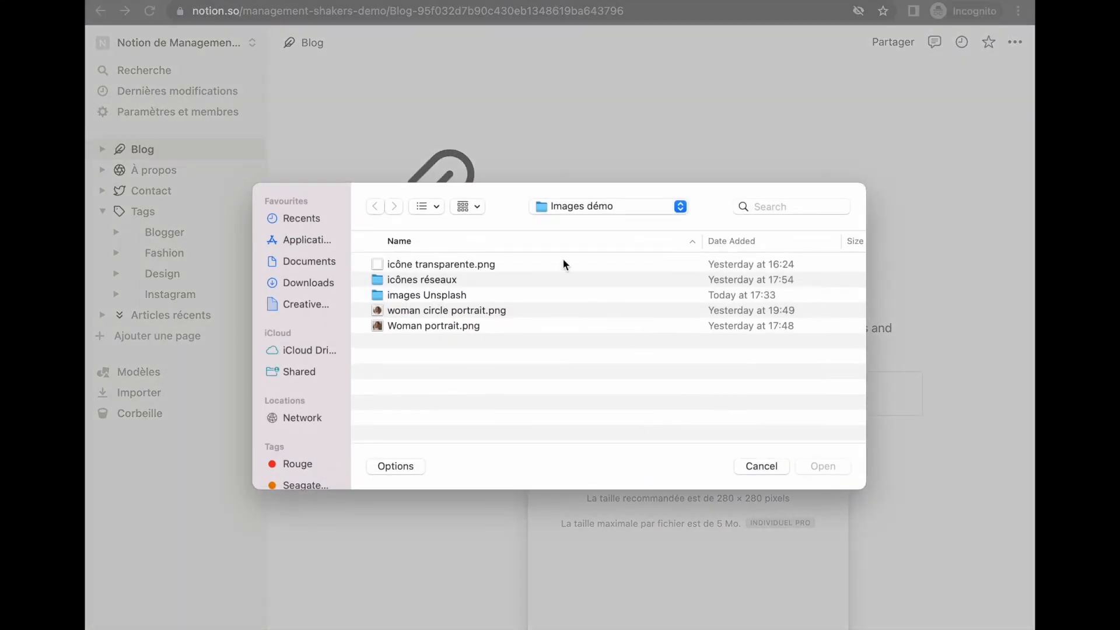
click(451, 268)
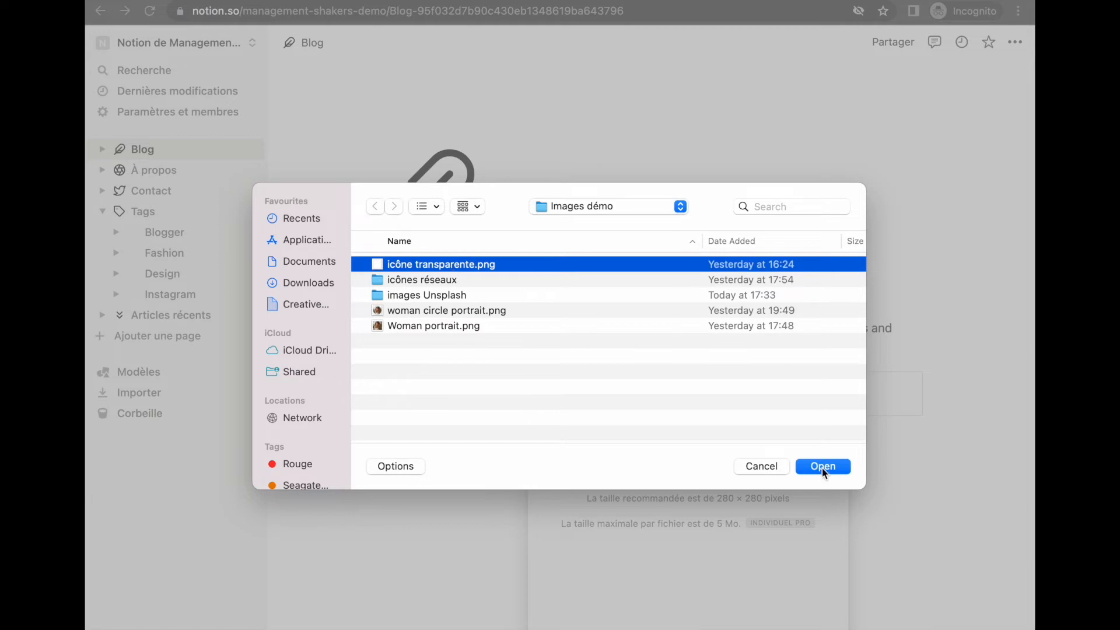
click(823, 470)
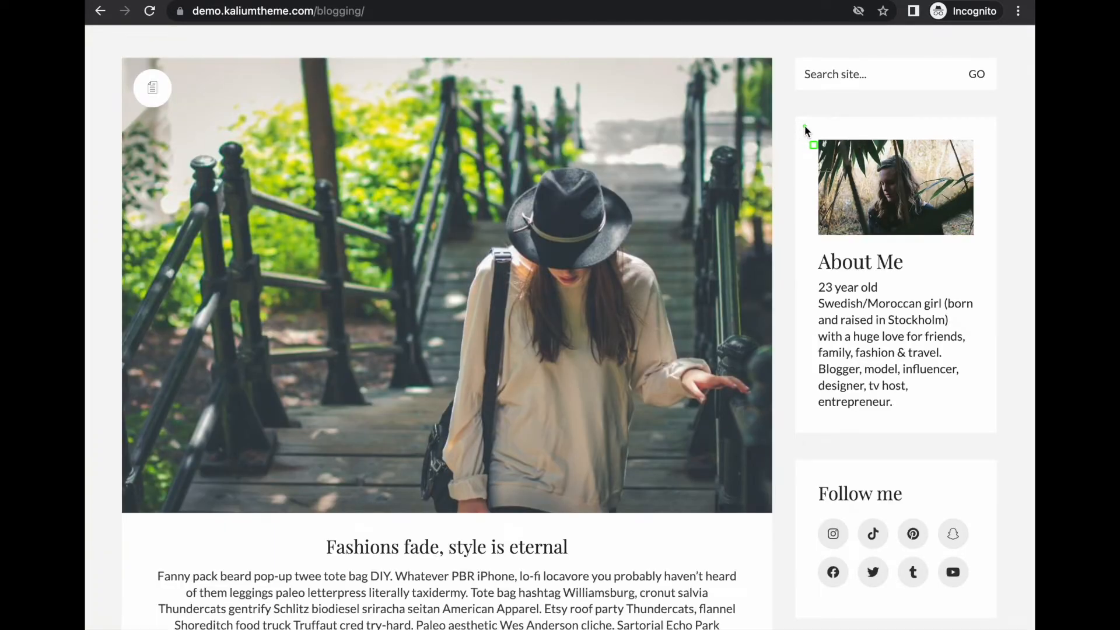
Outline the demo's About Me photo, heading and paragraph for reference
mouse_move(804, 125)
mouse_down()
mouse_move(1010, 256)
mouse_move(988, 238)
mouse_up()
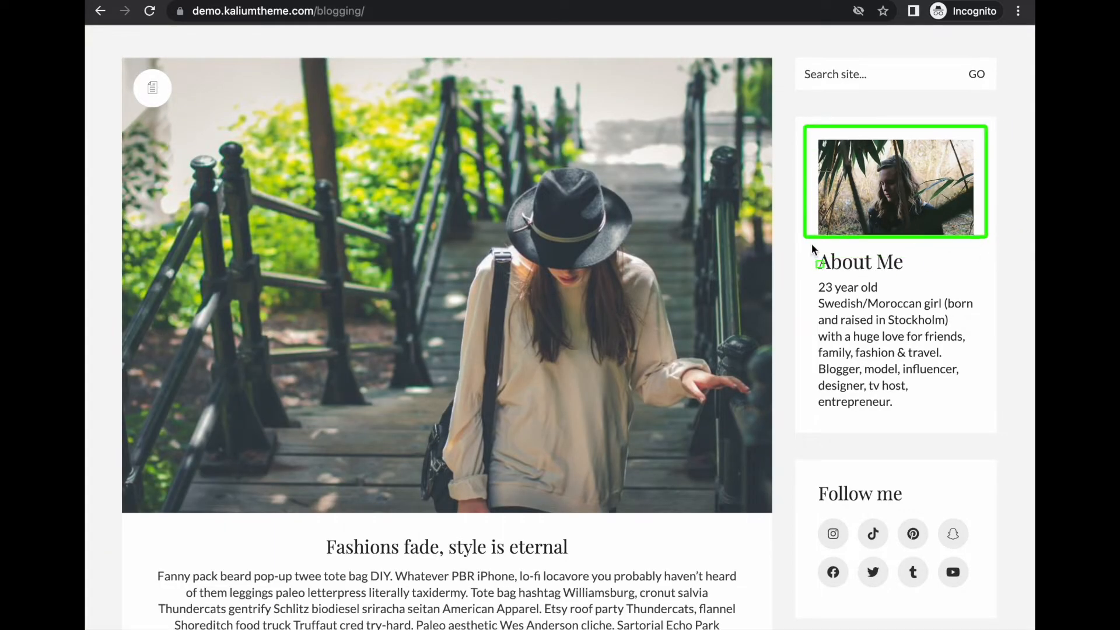
drag(811, 244, 966, 279)
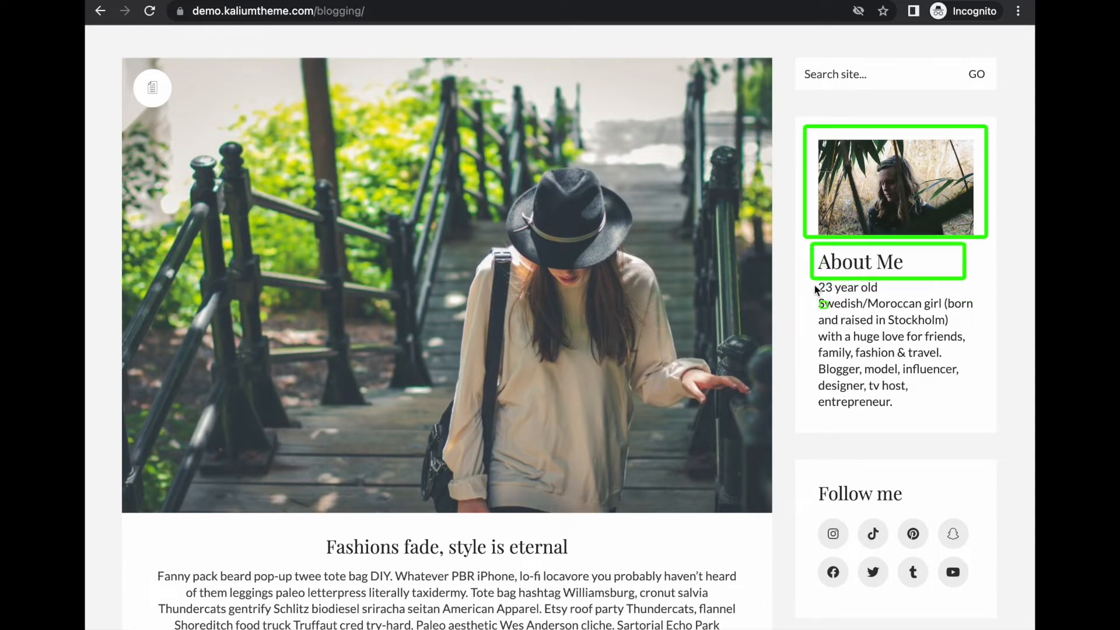
mouse_move(814, 282)
mouse_down()
mouse_move(974, 438)
mouse_move(979, 415)
mouse_up()
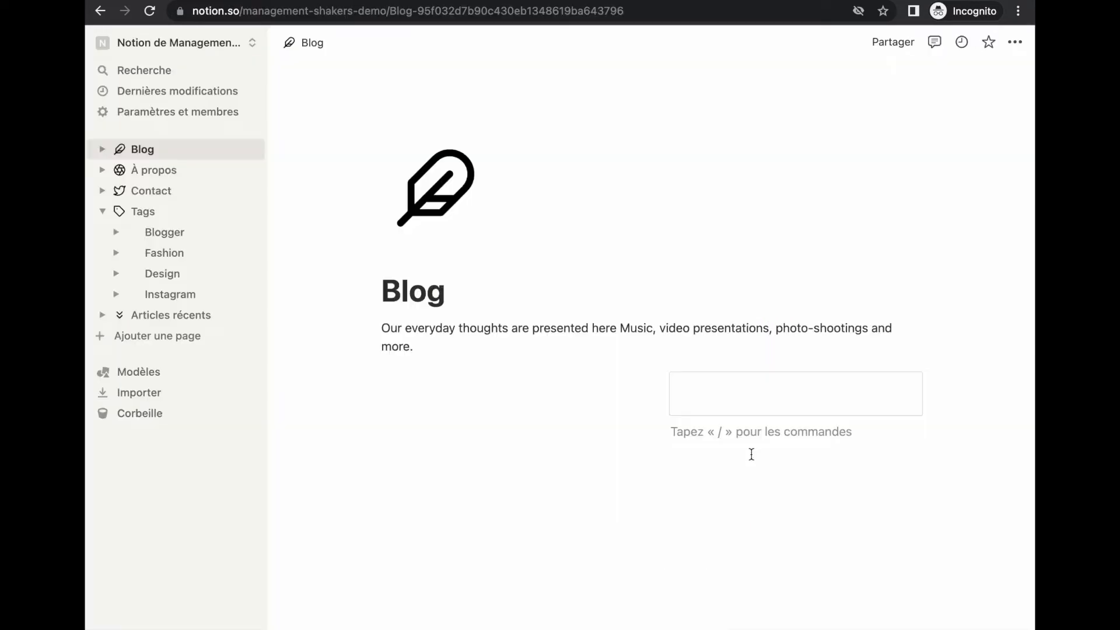
Upload 'Woman portrait.png', move it into the right-column callout, and start a line below
text(/image)
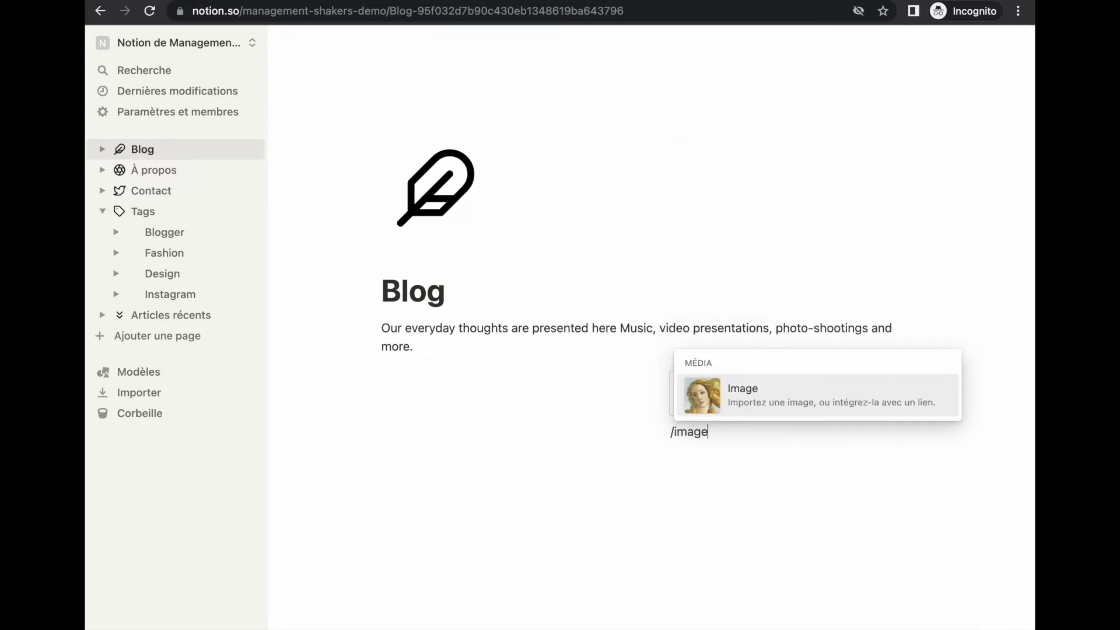
key(Return)
click(740, 531)
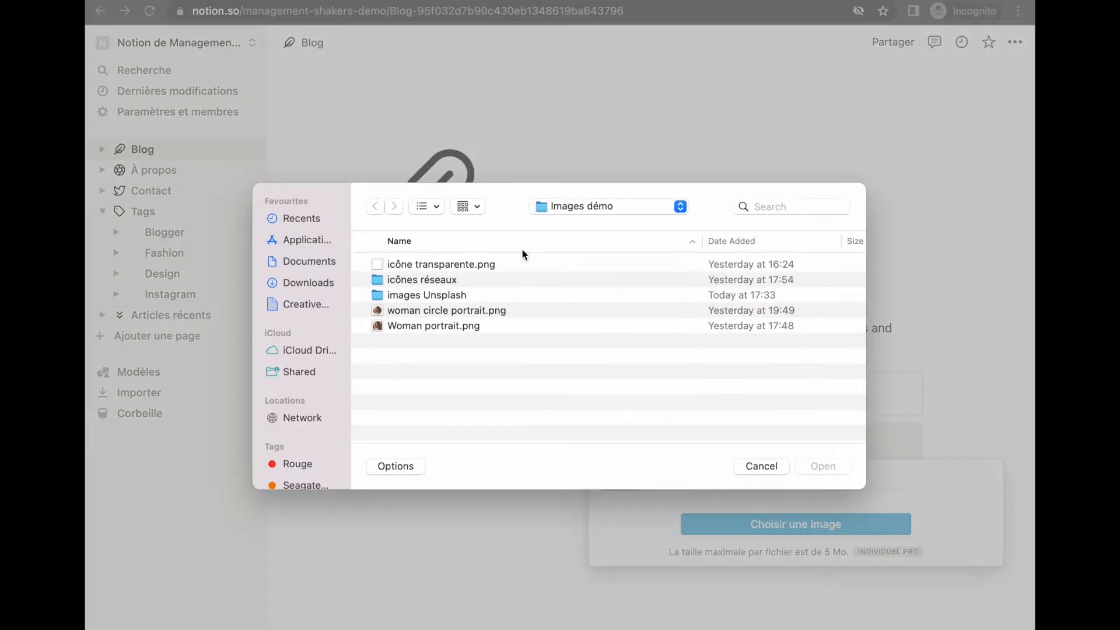
click(428, 326)
click(820, 466)
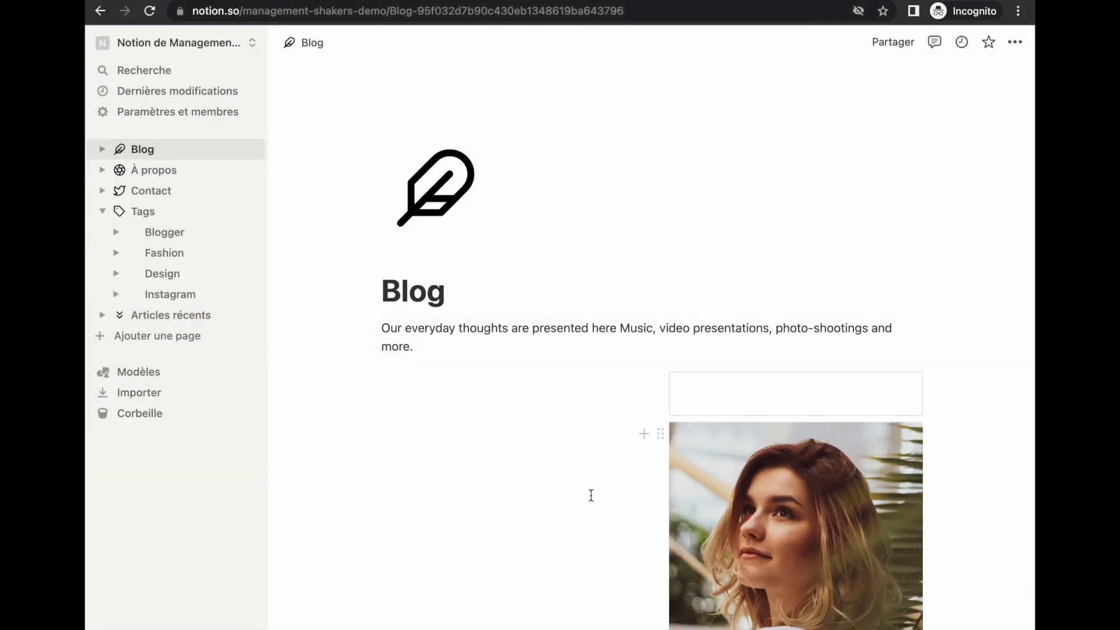
drag(665, 431, 696, 396)
scroll(616, 537, down, 3)
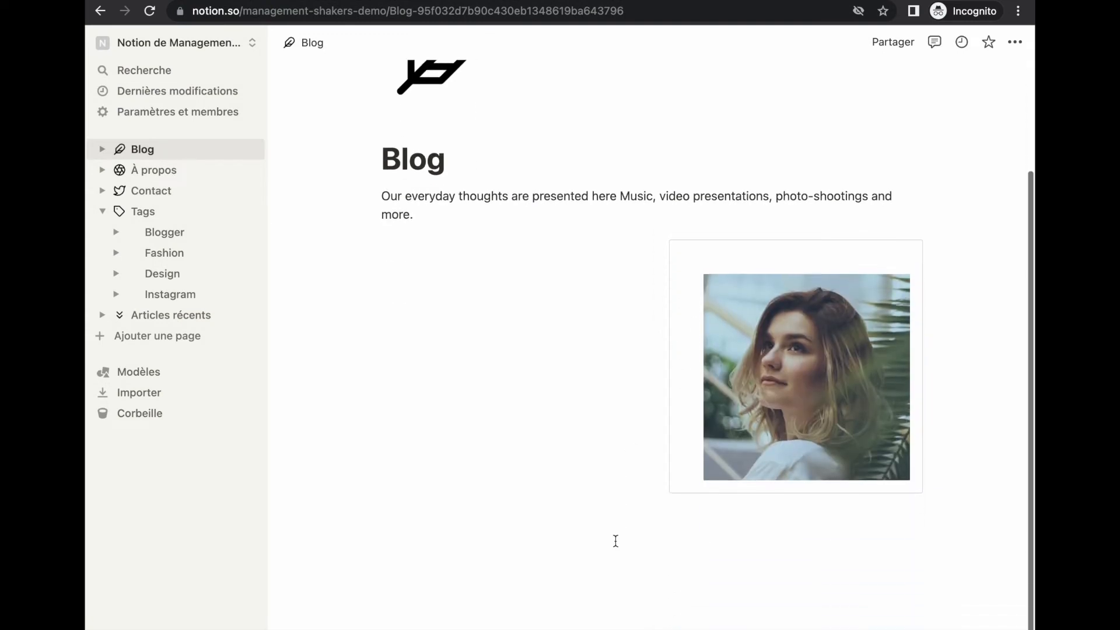
key(Return)
Add a Titre 3 heading 'À propos' linked to the À propos page
text(/)
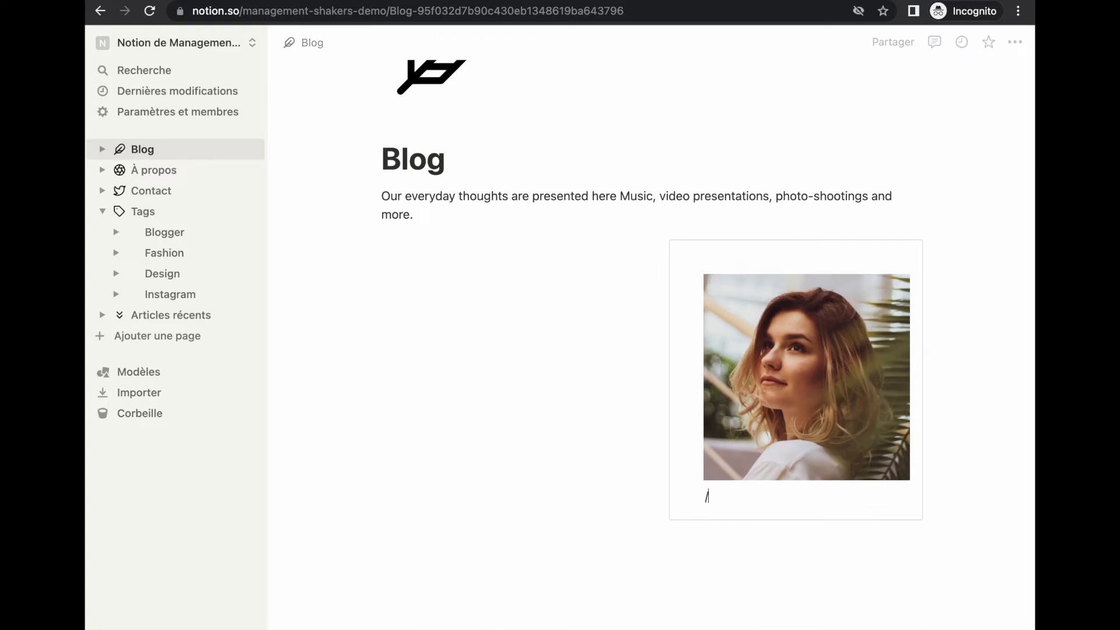
text(h3)
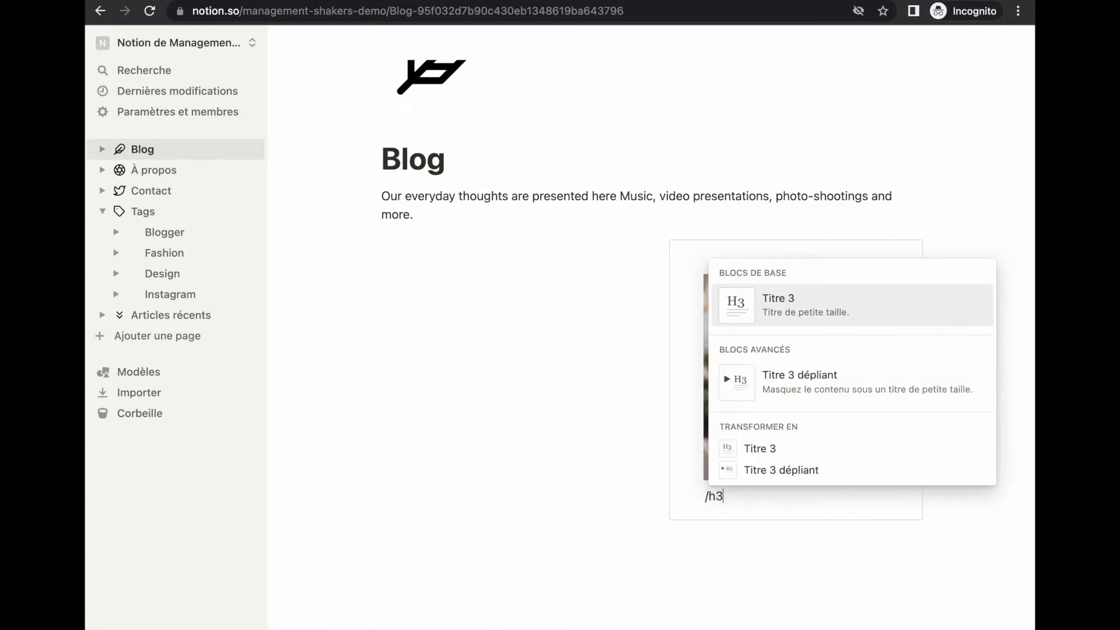
key(Return)
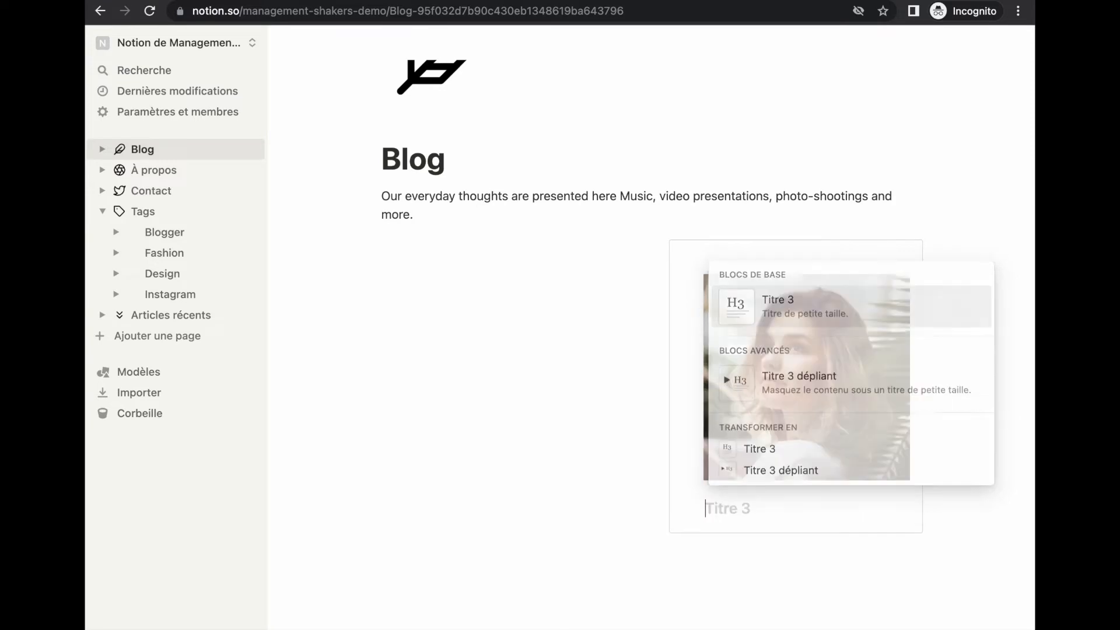
text(À propos)
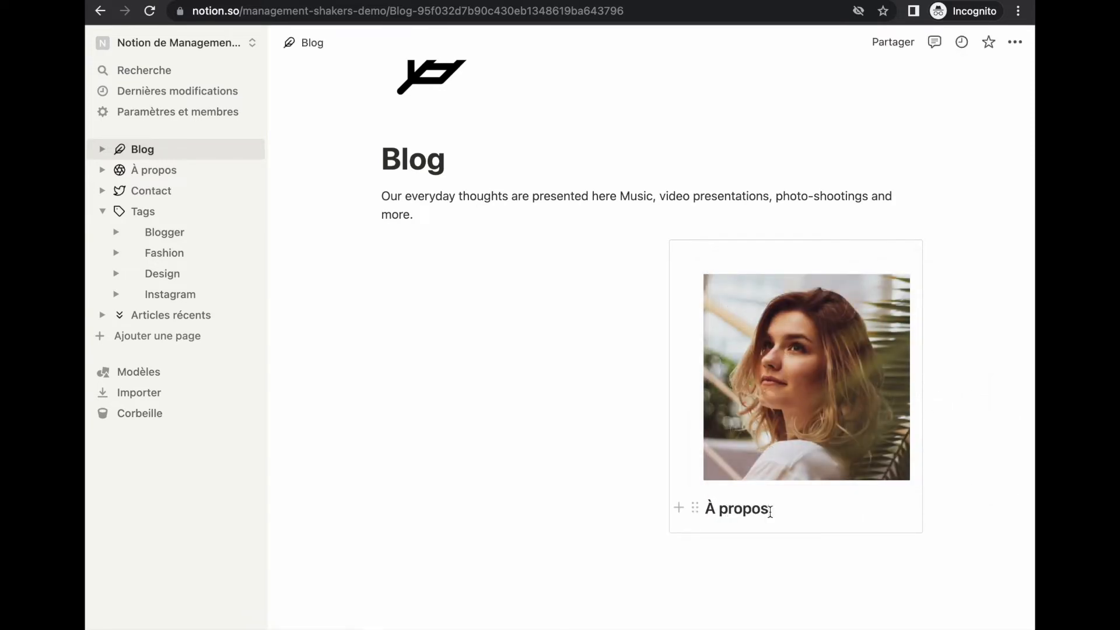
drag(770, 511, 709, 508)
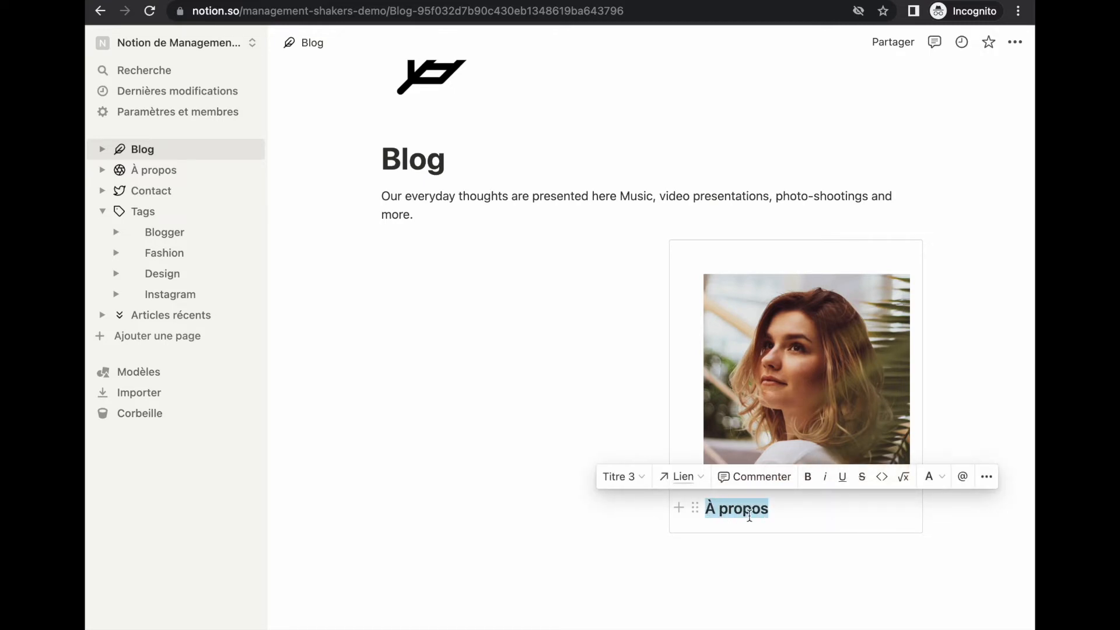
click(683, 477)
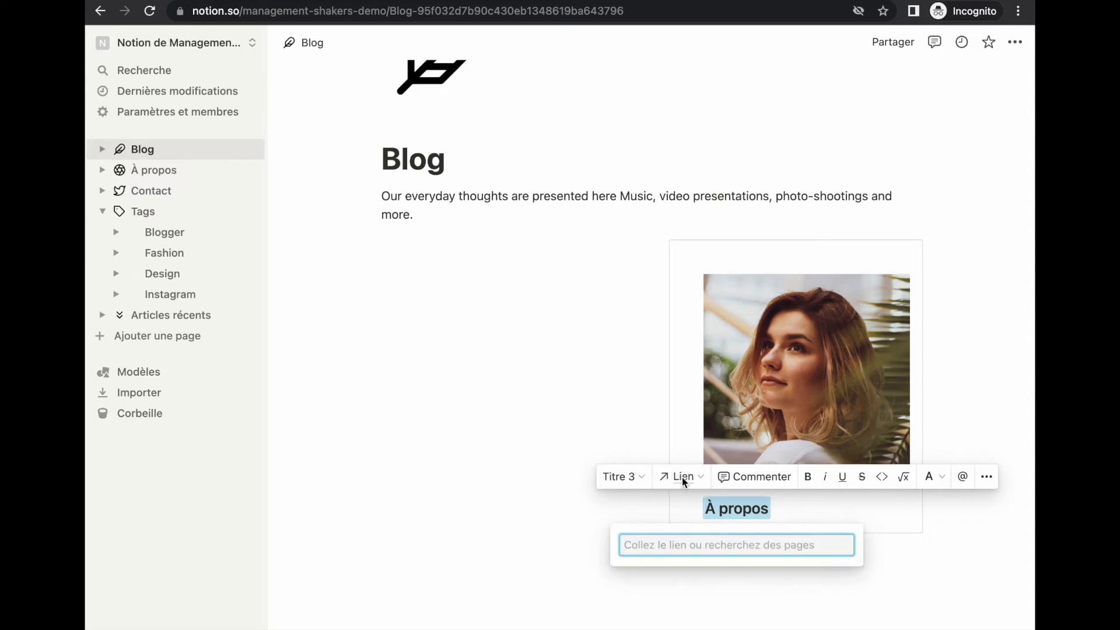
text(à propo)
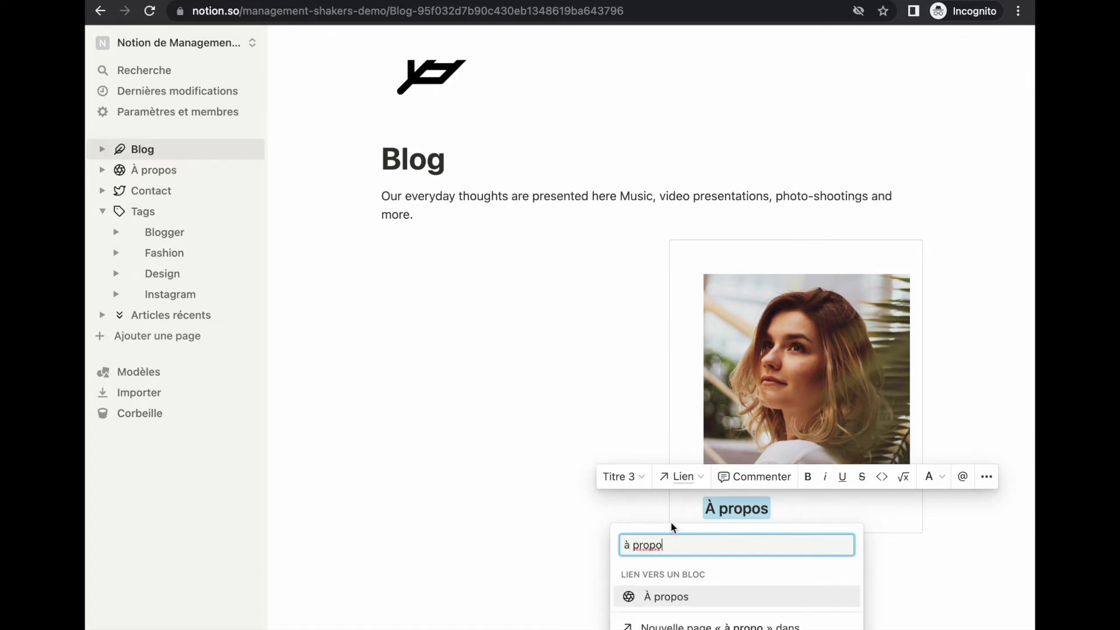
click(694, 599)
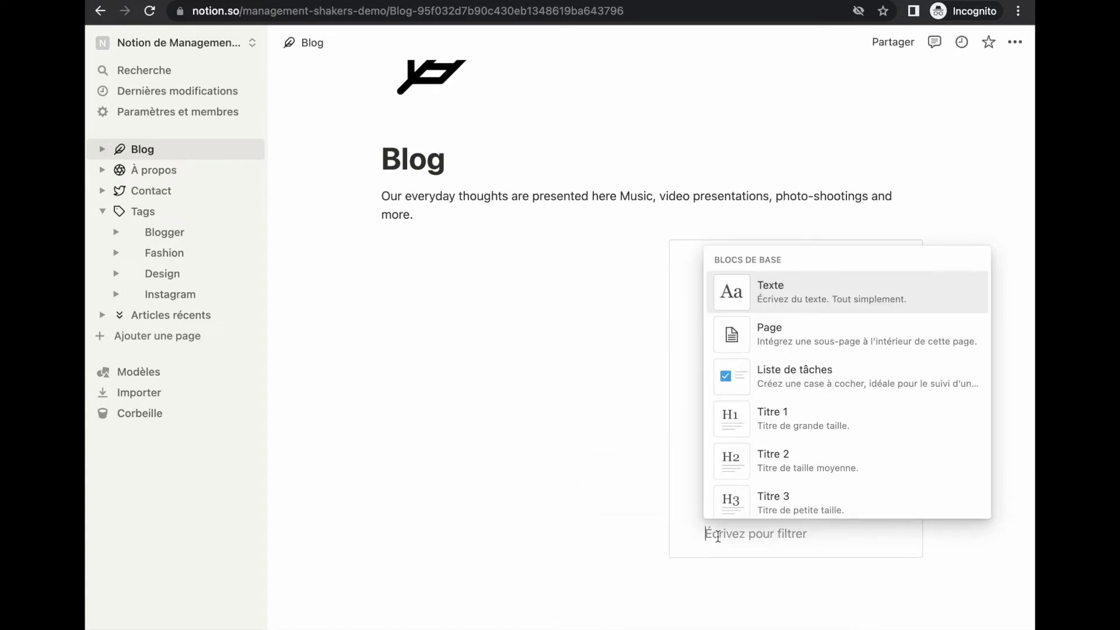
Paste the À propos card with portrait and bio, pushing the empty line below it
text(À propos Blogger, model, influencer, designer, tv host, entrepreneur.)
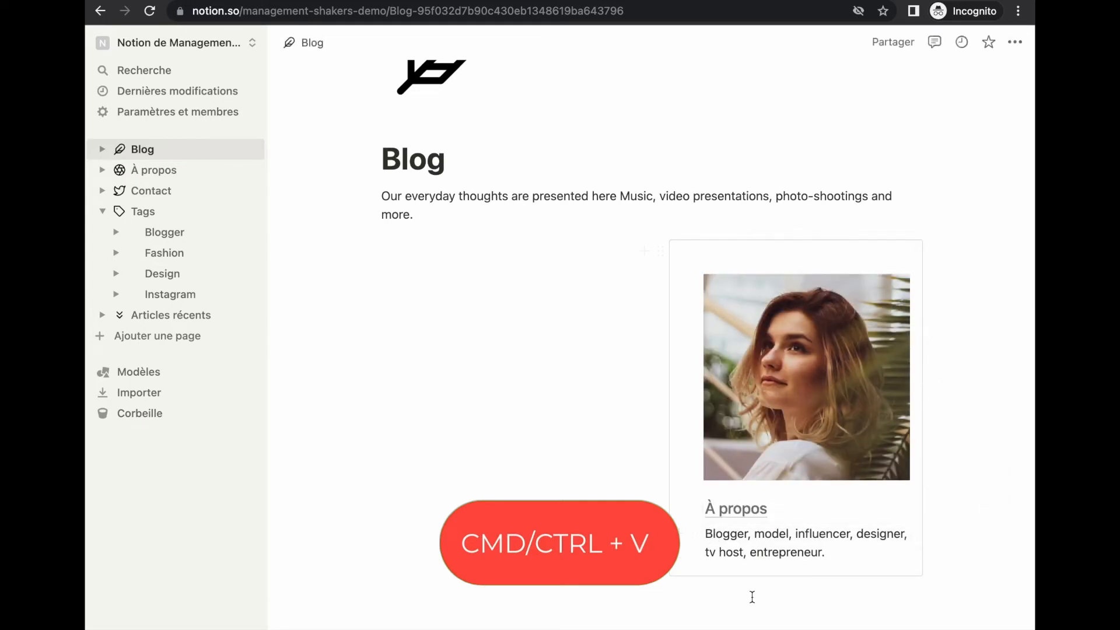
key(Return)
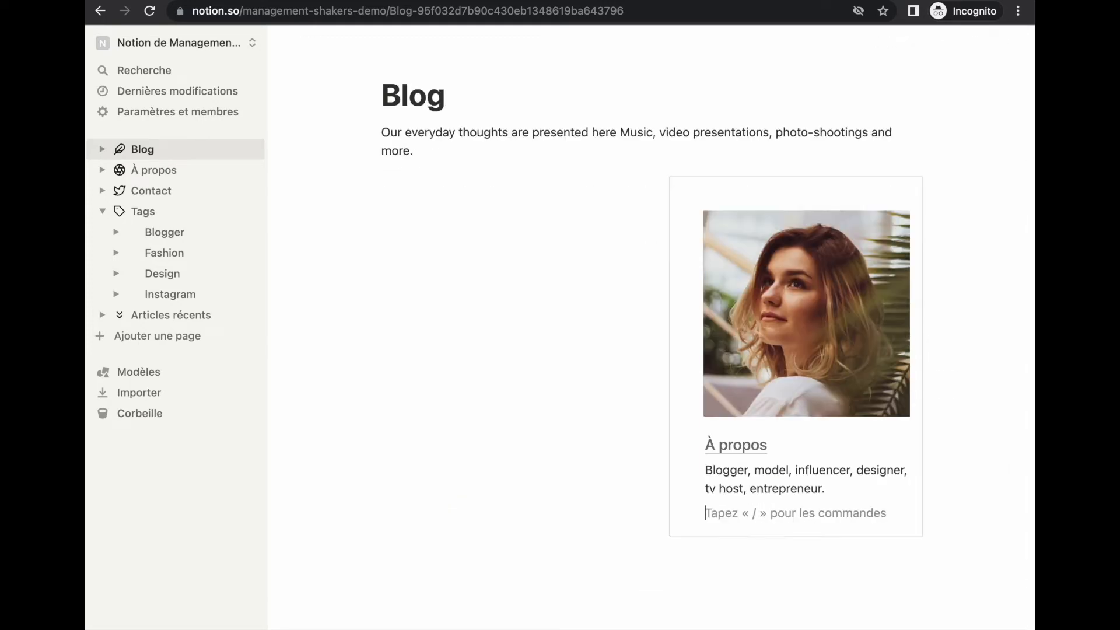
key(BackSpace)
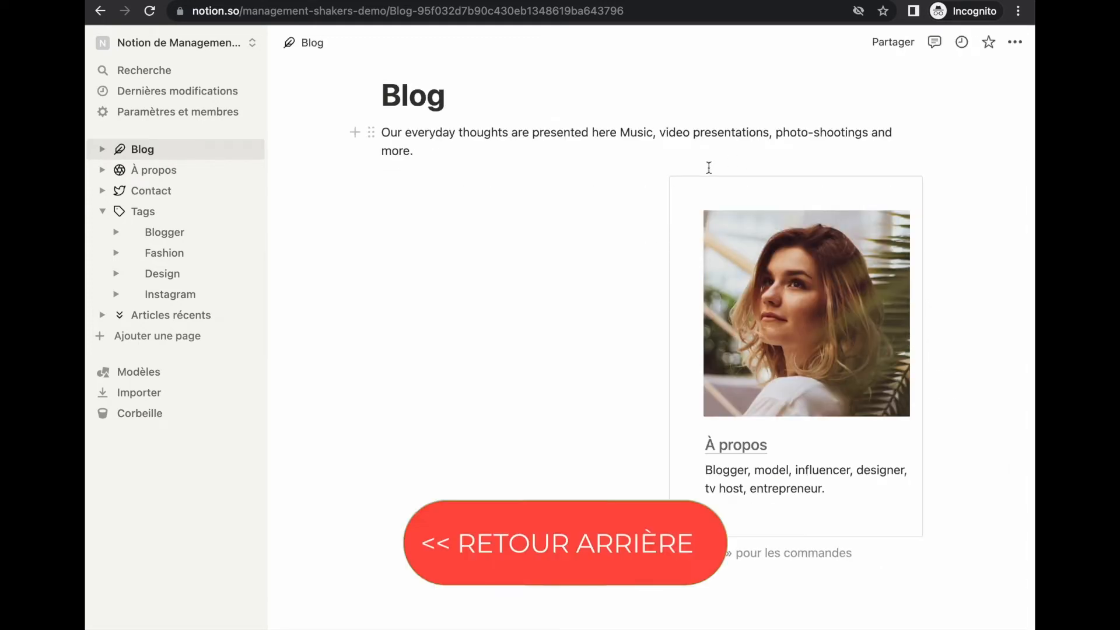
click(661, 187)
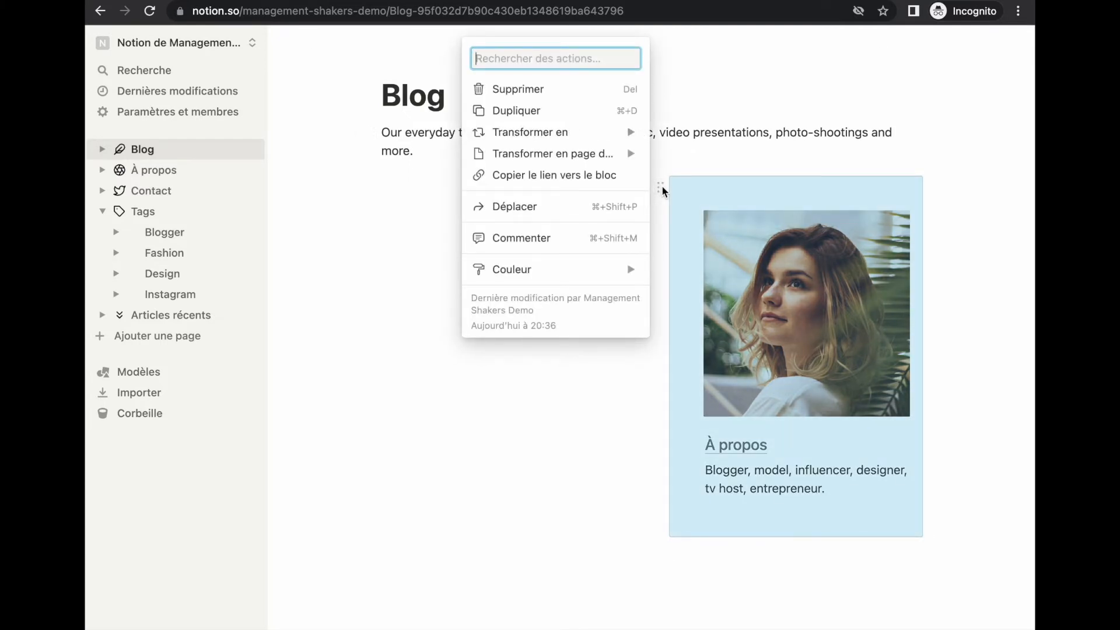
Duplicate the À propos card, delete the copy's photo and rename its heading Suivez-moi
key(super+d)
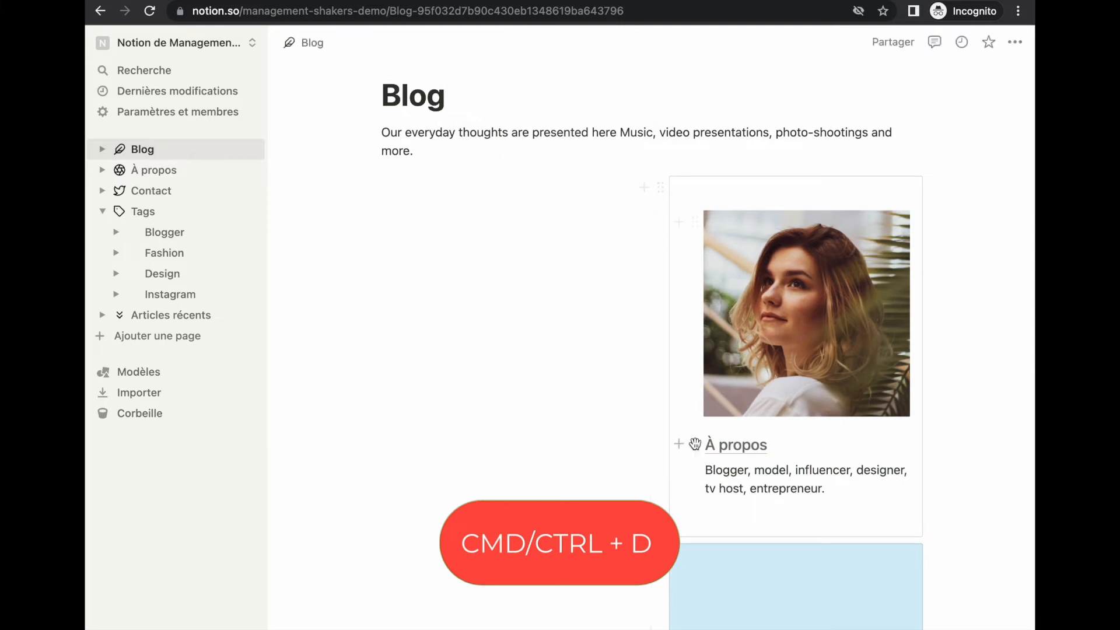
scroll(734, 548, down, 4)
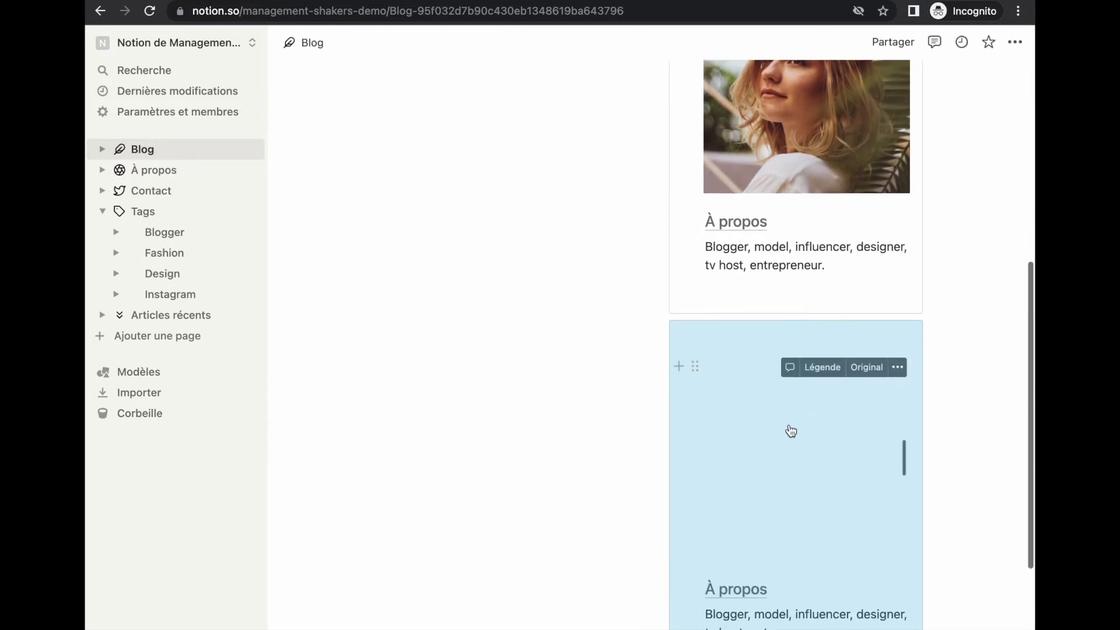
click(697, 368)
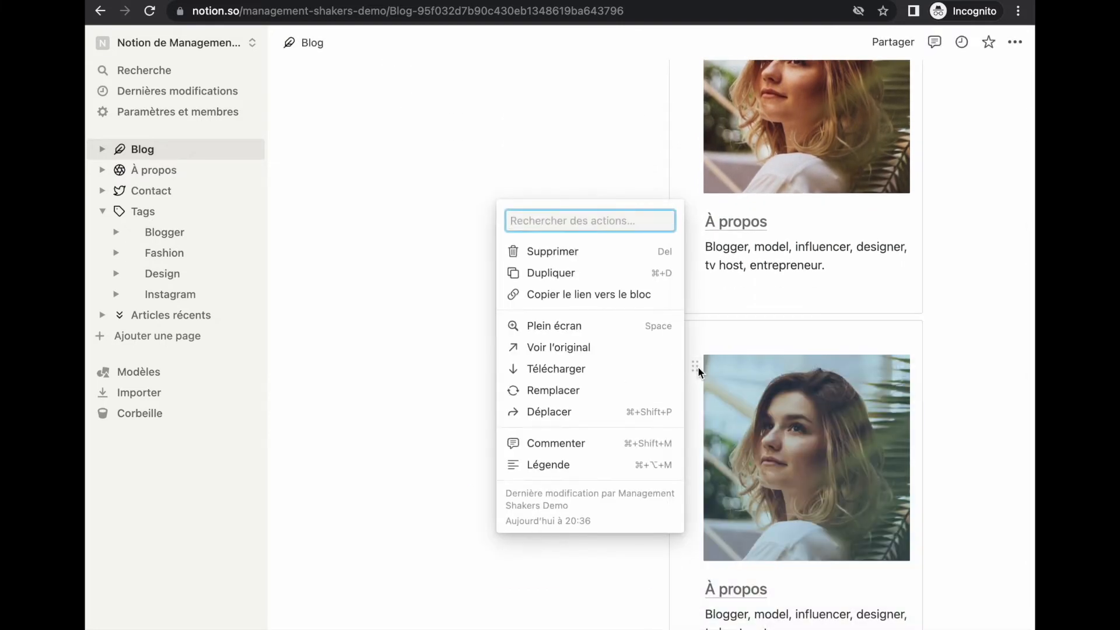
click(698, 367)
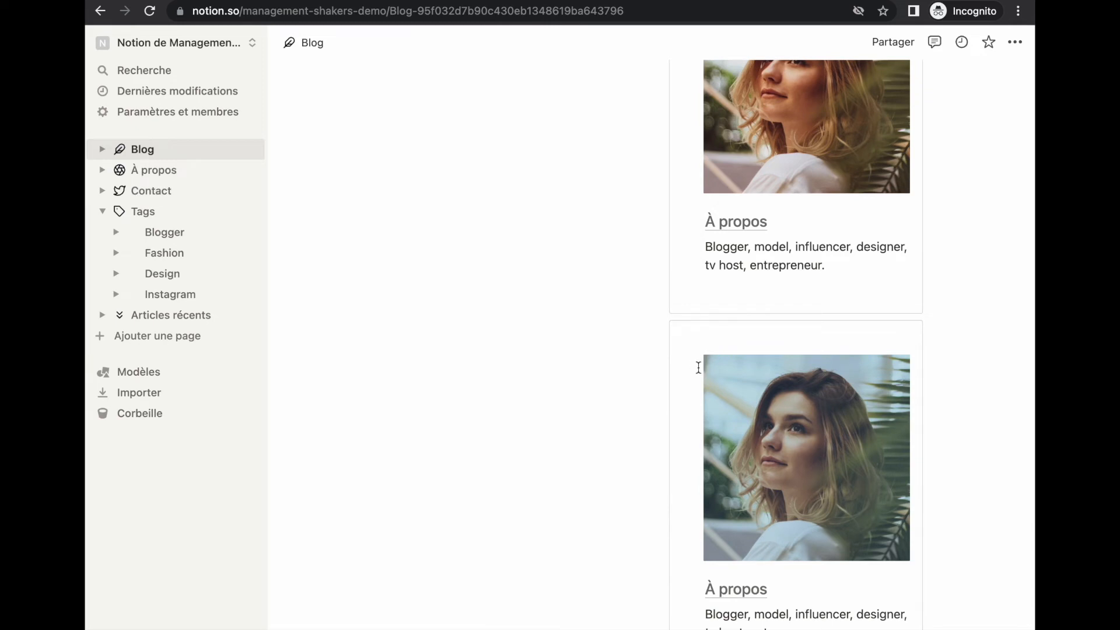
key(BackSpace)
drag(785, 376, 703, 376)
text(Suiv)
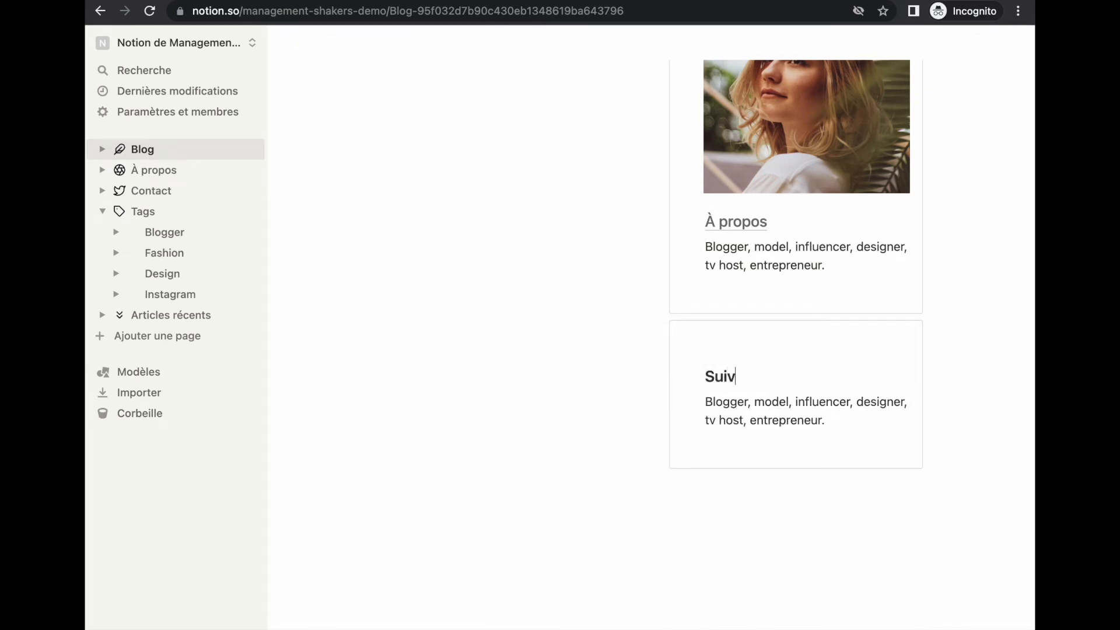
text(ez-moi)
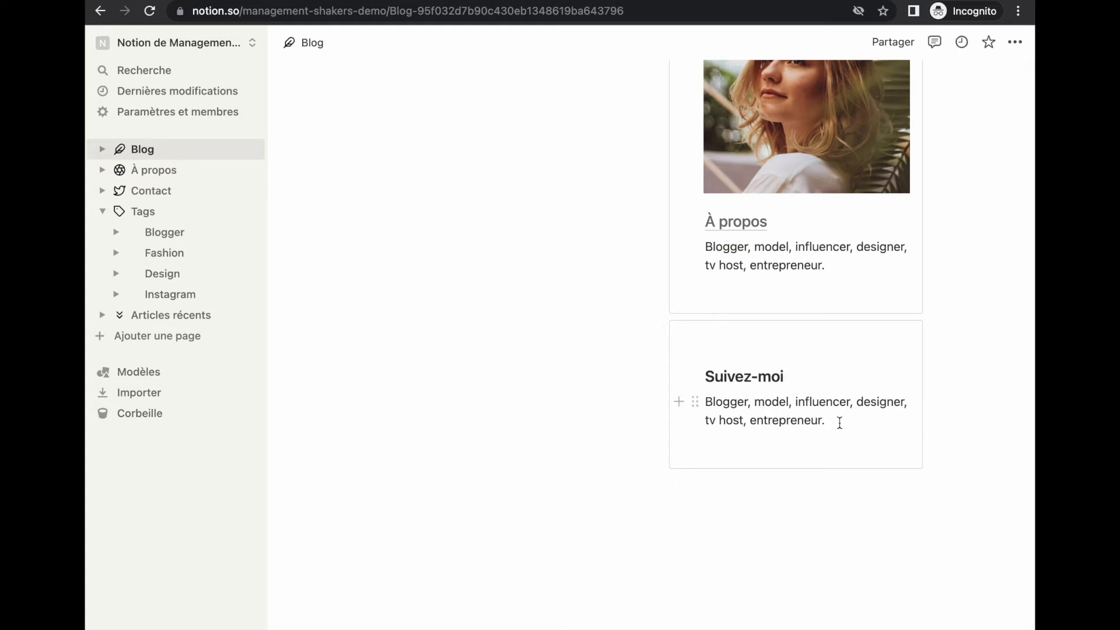
Delete the copied bio text and start a /page command on an empty line inside Suivez-moi
drag(841, 420, 708, 403)
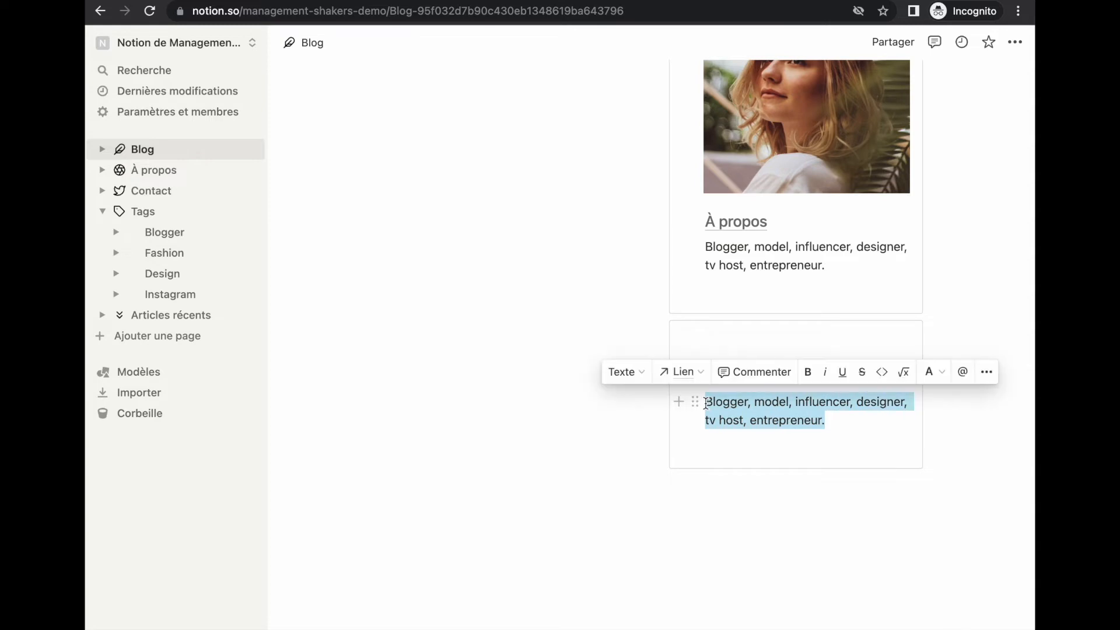
key(BackSpace)
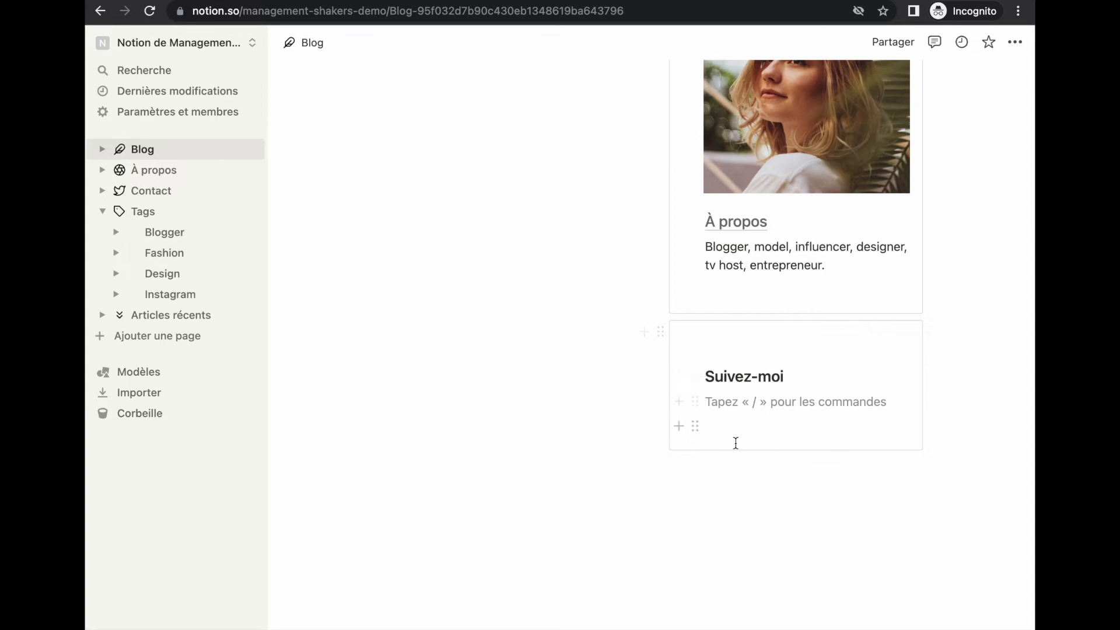
drag(697, 426, 910, 400)
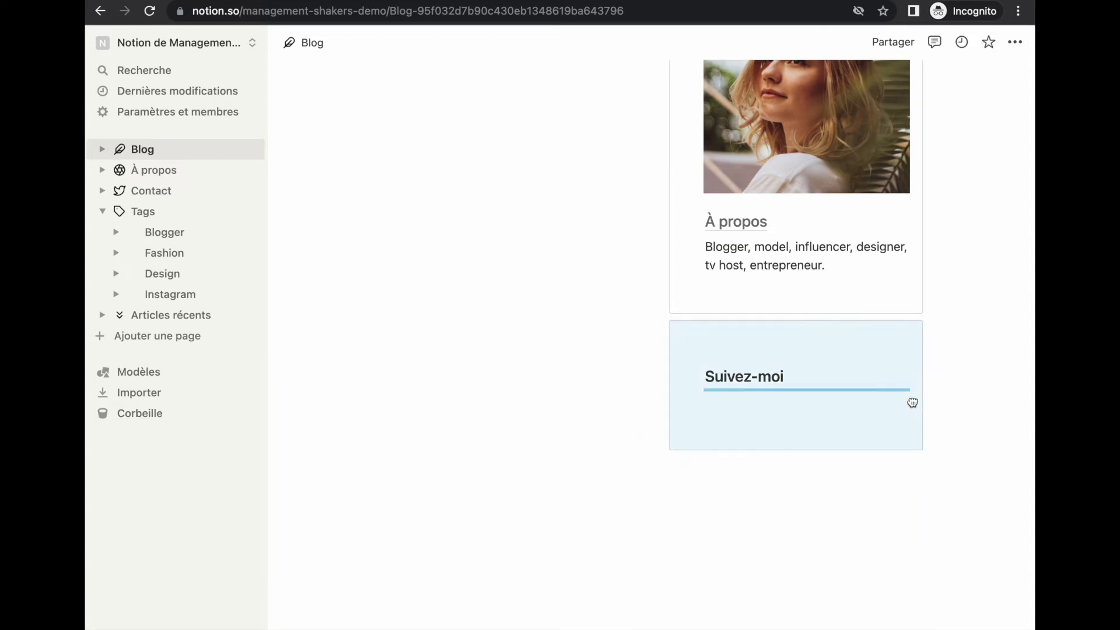
click(808, 403)
text(/pah)
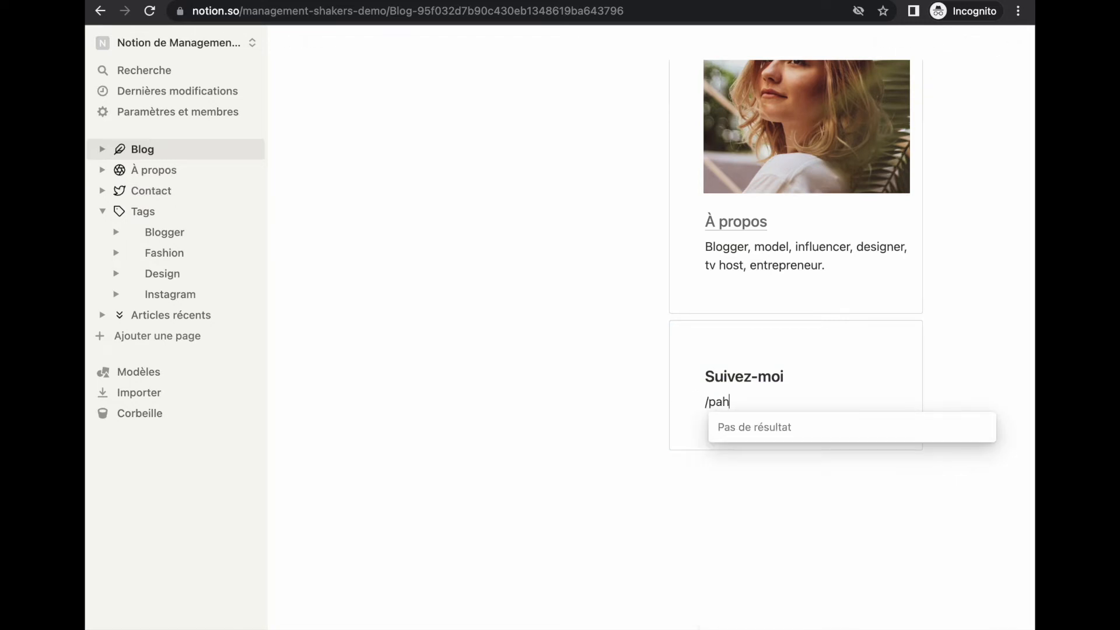
key(BackSpace)
Create a new blank sub-page inside the Suivez-moi card
text(ge)
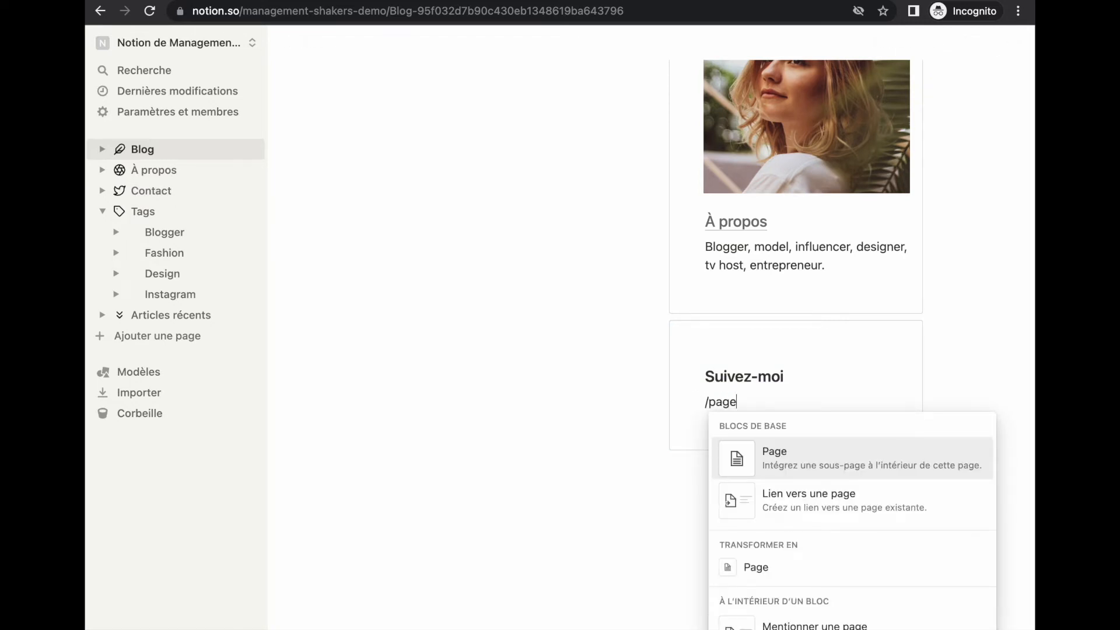
key(Return)
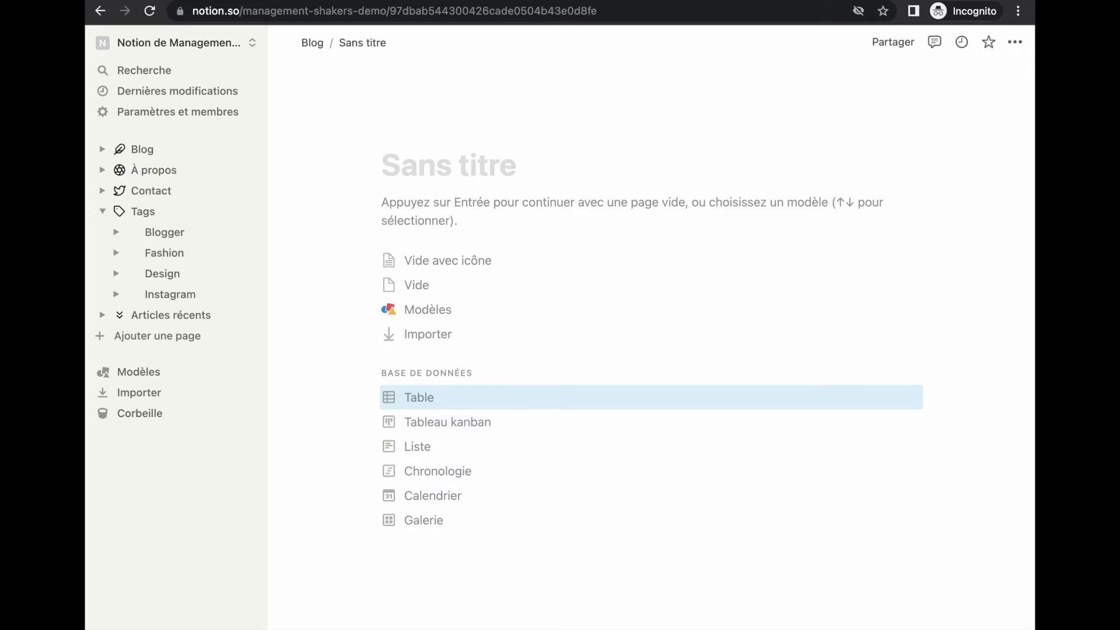
key(Up)
click(436, 242)
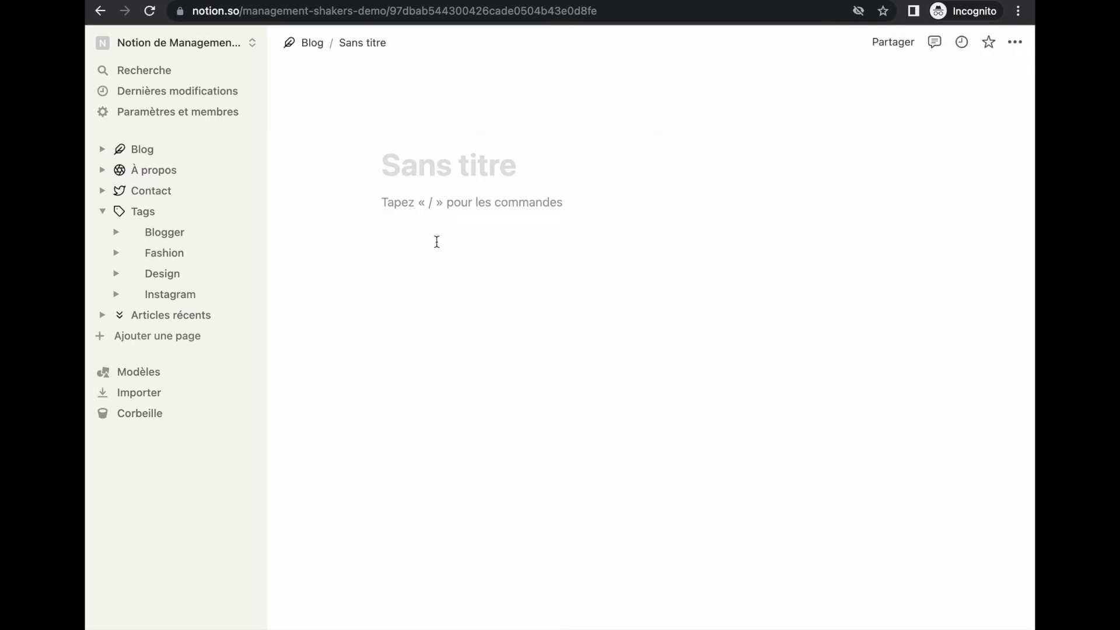
Upload facebook.png from the icônes réseaux folder as an image on the new page
text(/ima)
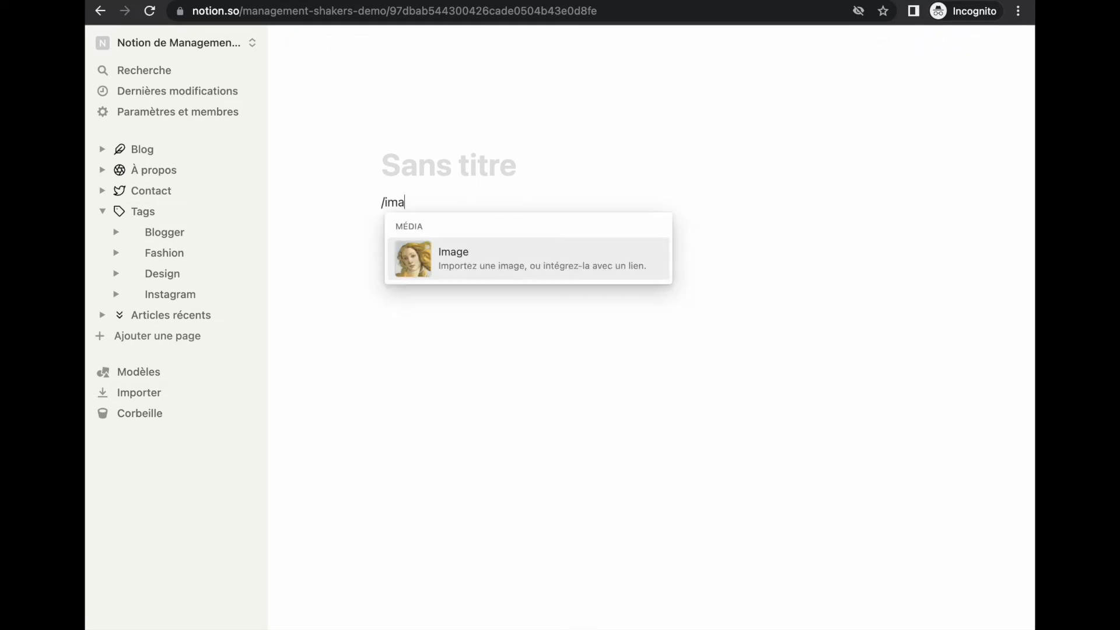
text(ge)
key(Return)
click(600, 300)
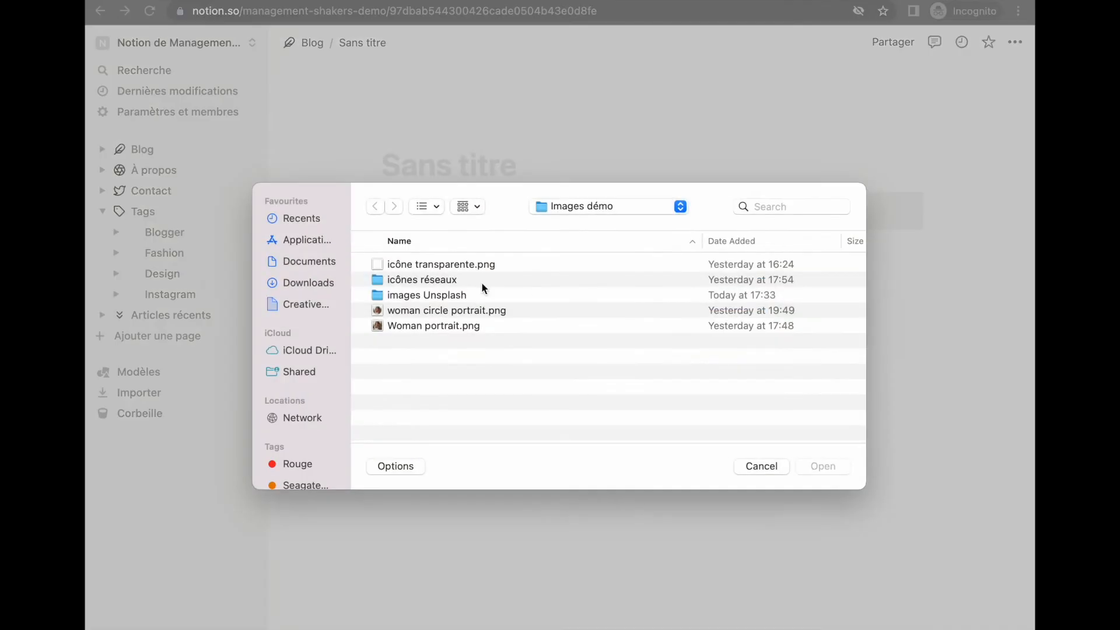
double_click(481, 280)
click(431, 263)
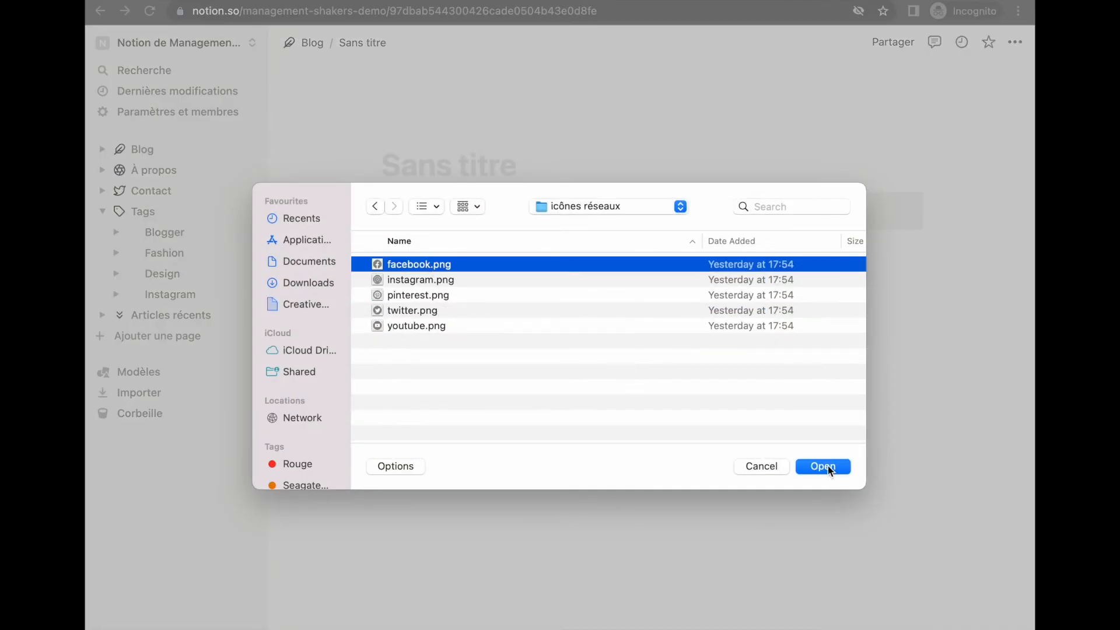
click(828, 466)
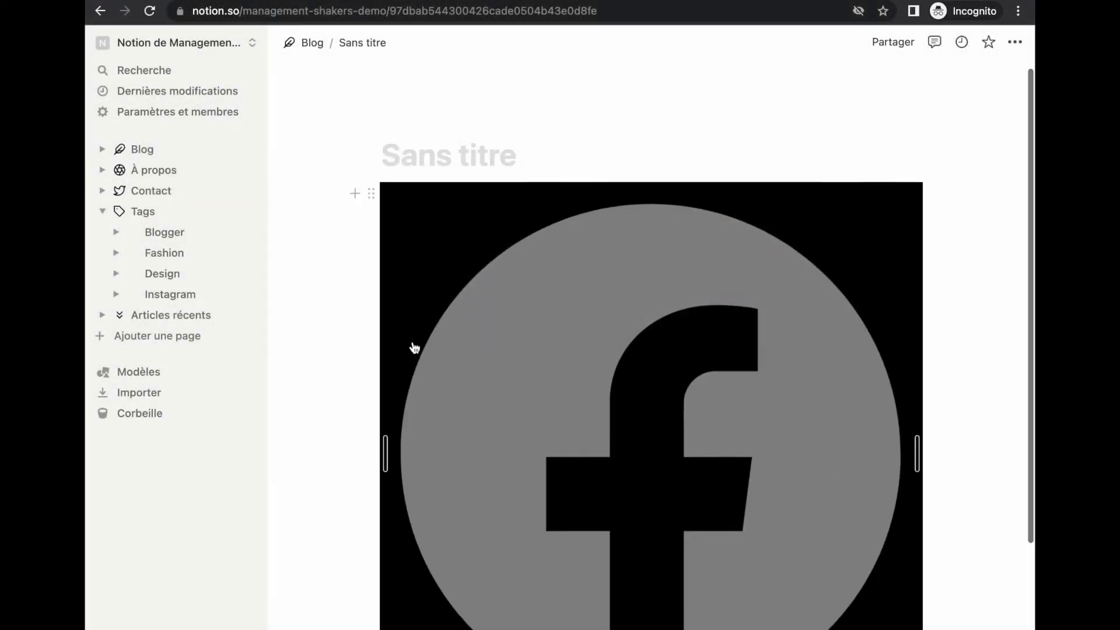
Add instagram.png in a column beside the Facebook icon
scroll(415, 347, down, 4)
click(393, 527)
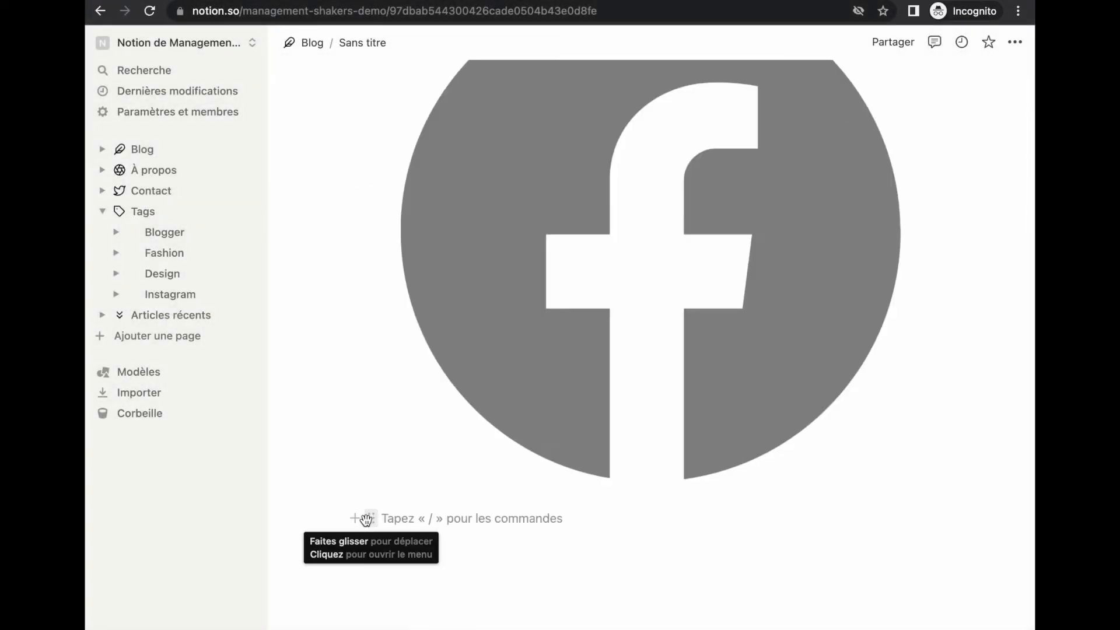
drag(367, 519, 897, 198)
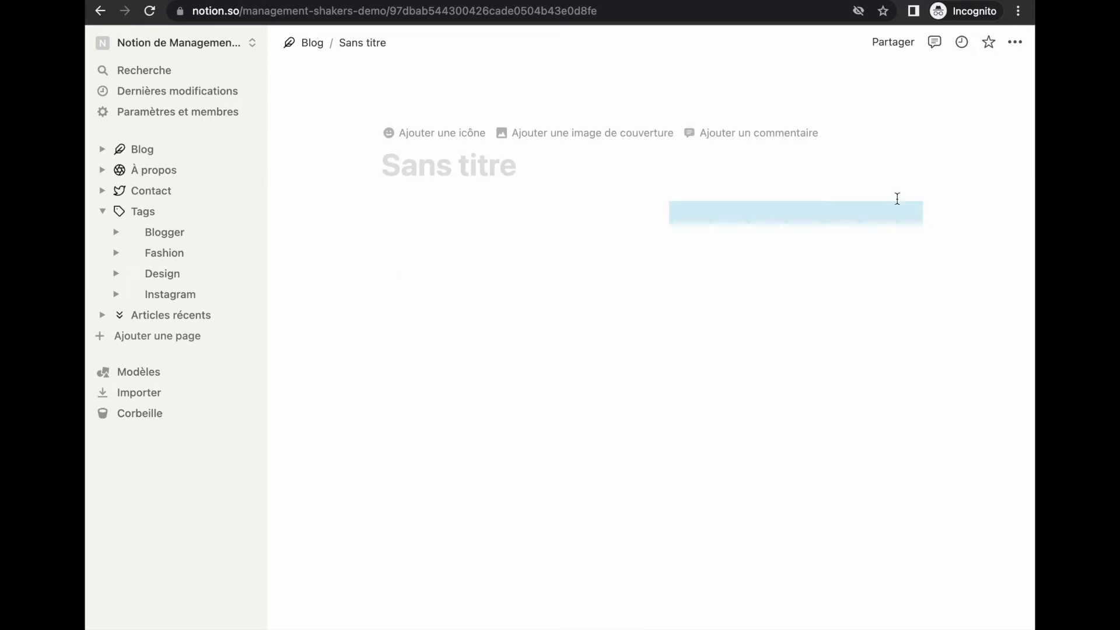
click(711, 208)
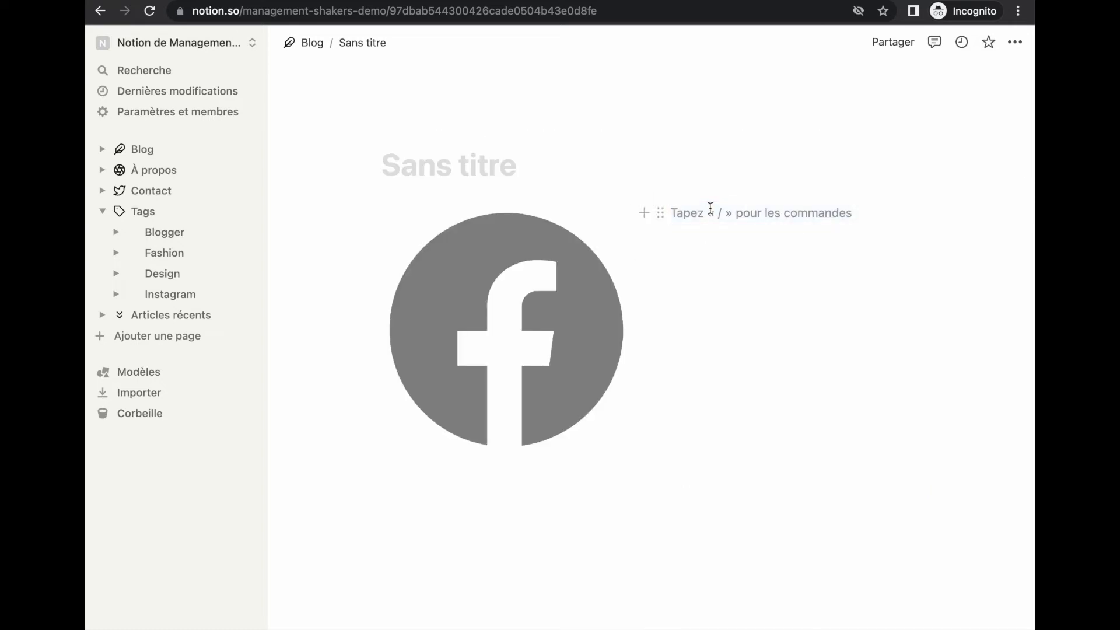
text(/image)
key(Return)
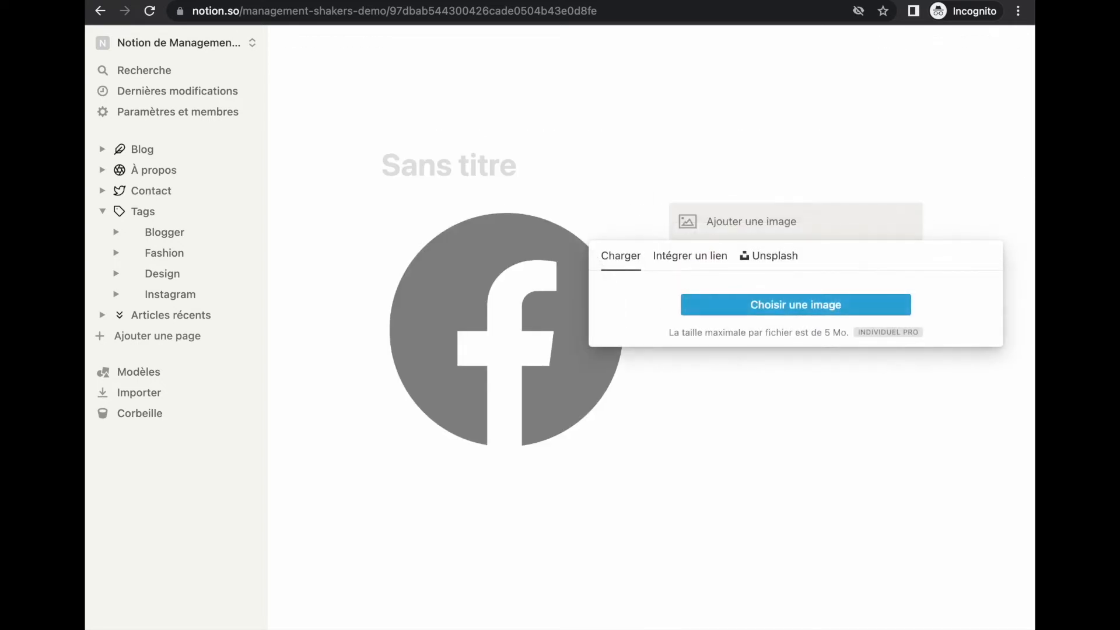
click(742, 301)
click(426, 279)
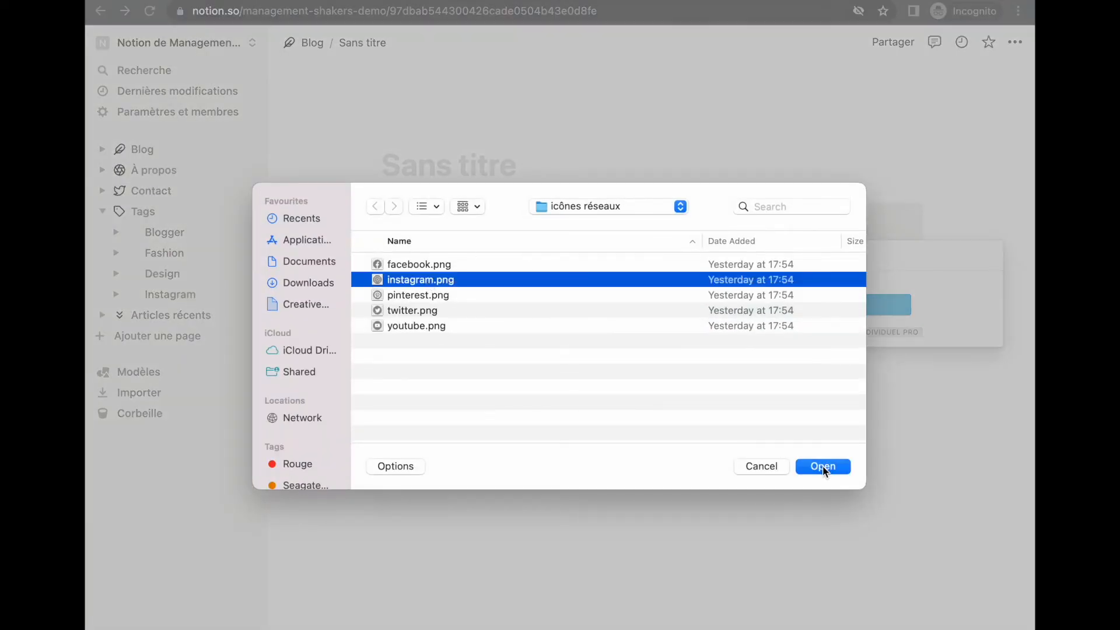
click(823, 466)
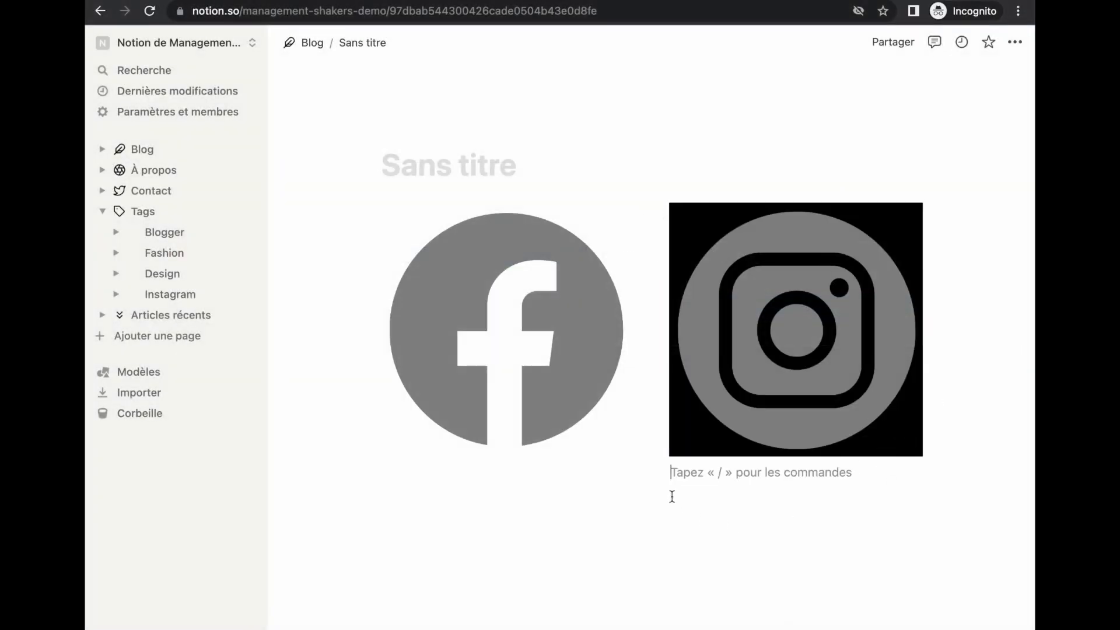
Add pinterest.png as a third column in the icon row
drag(657, 472, 933, 247)
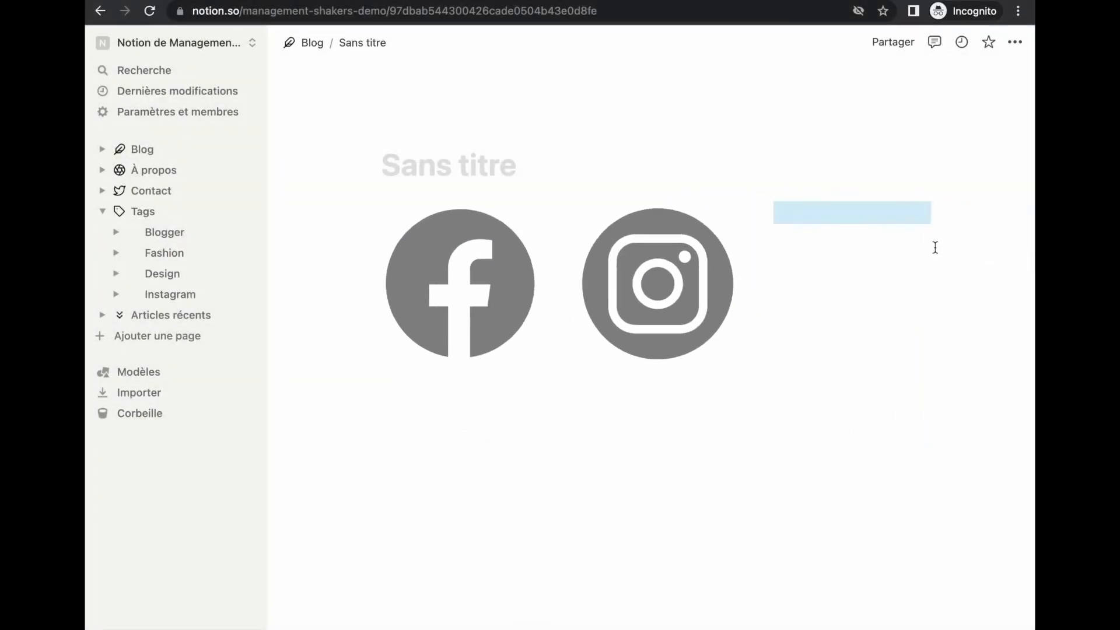
click(843, 219)
text(/image)
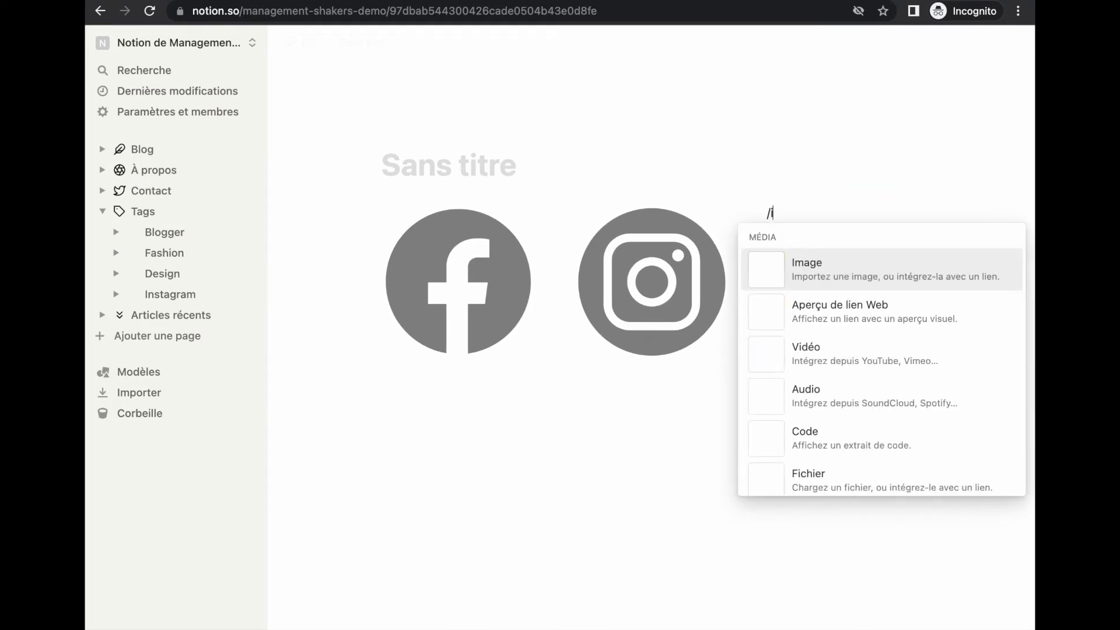
key(Return)
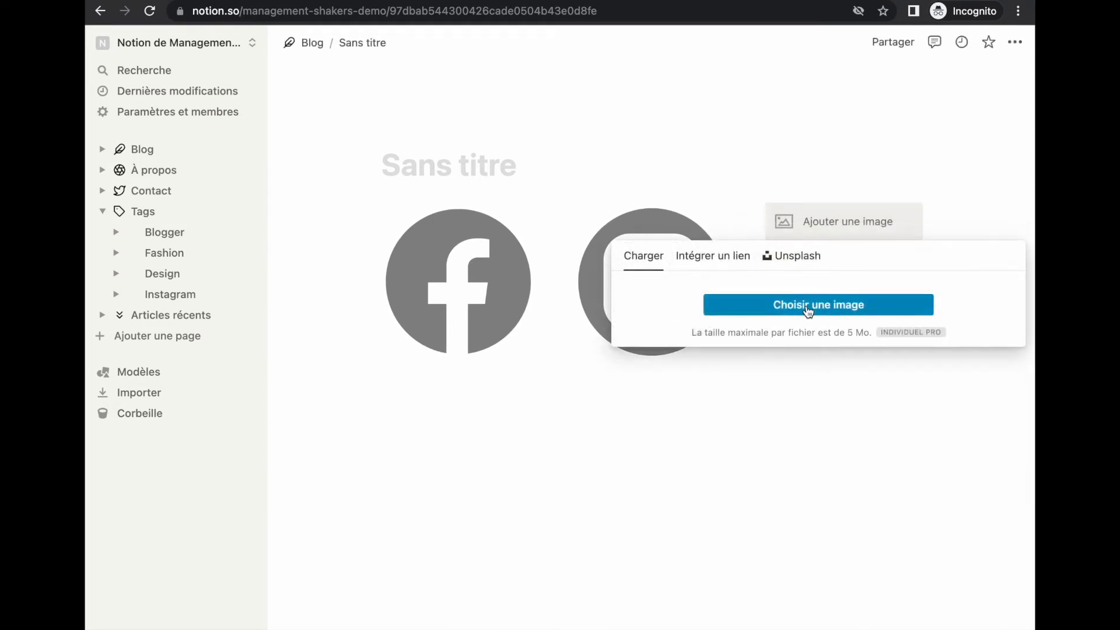
click(791, 300)
click(437, 300)
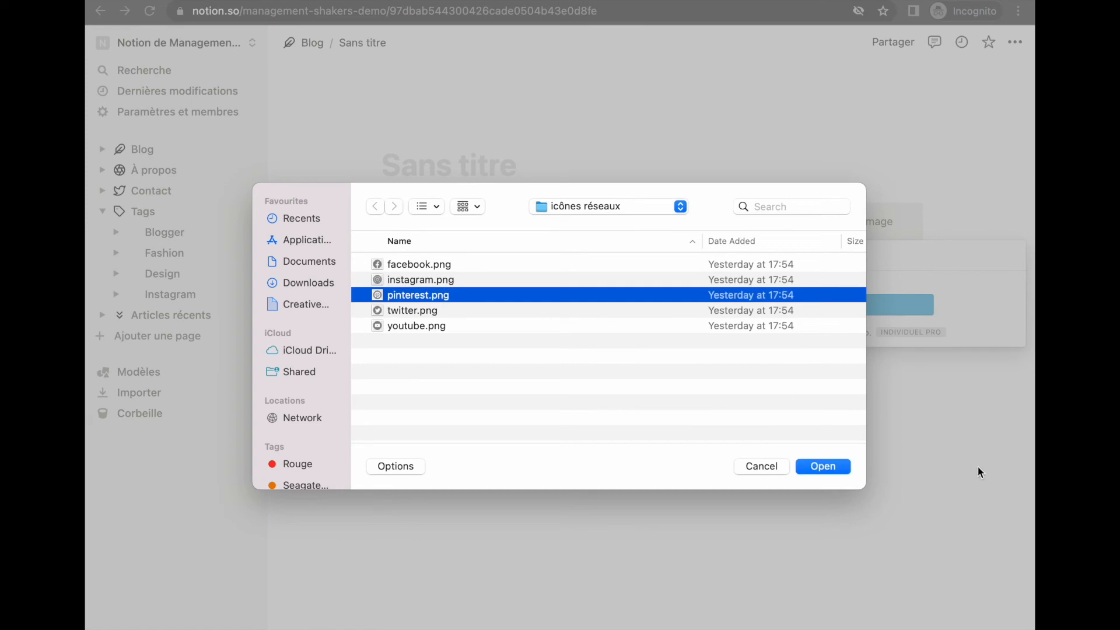
click(846, 467)
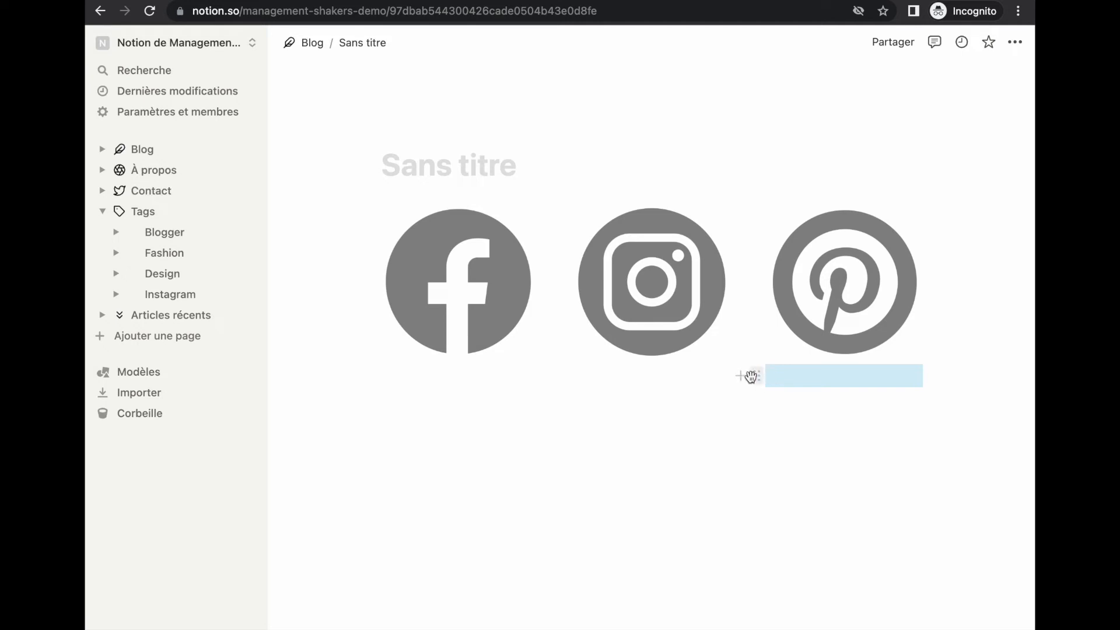
Insert twitter.png on a new row below the first three icons
drag(758, 375, 387, 498)
click(424, 394)
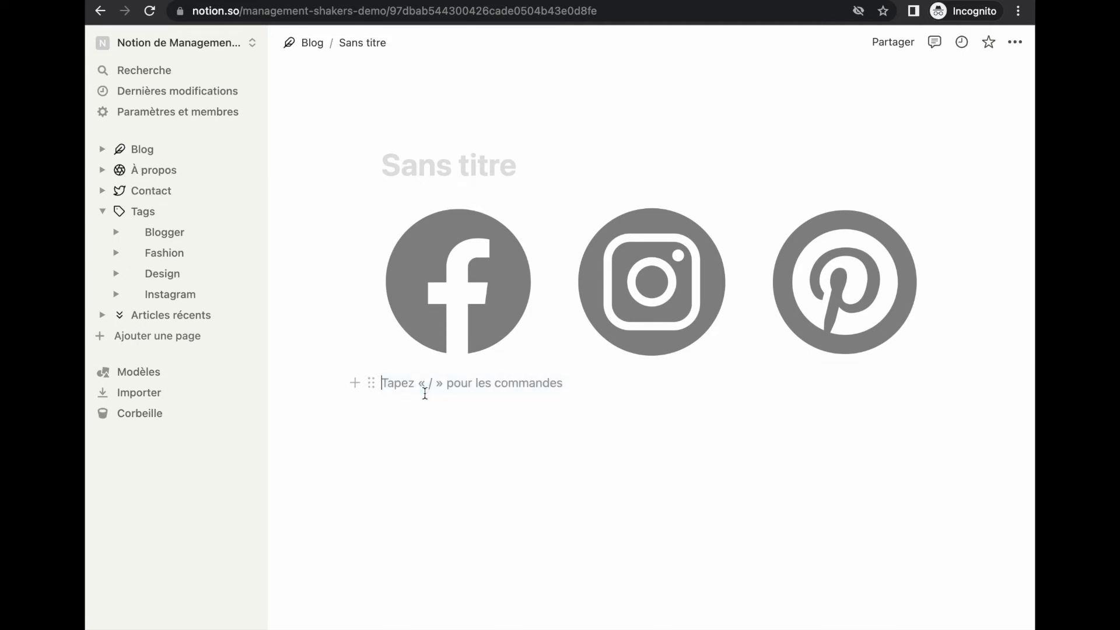
text(/im)
key(Return)
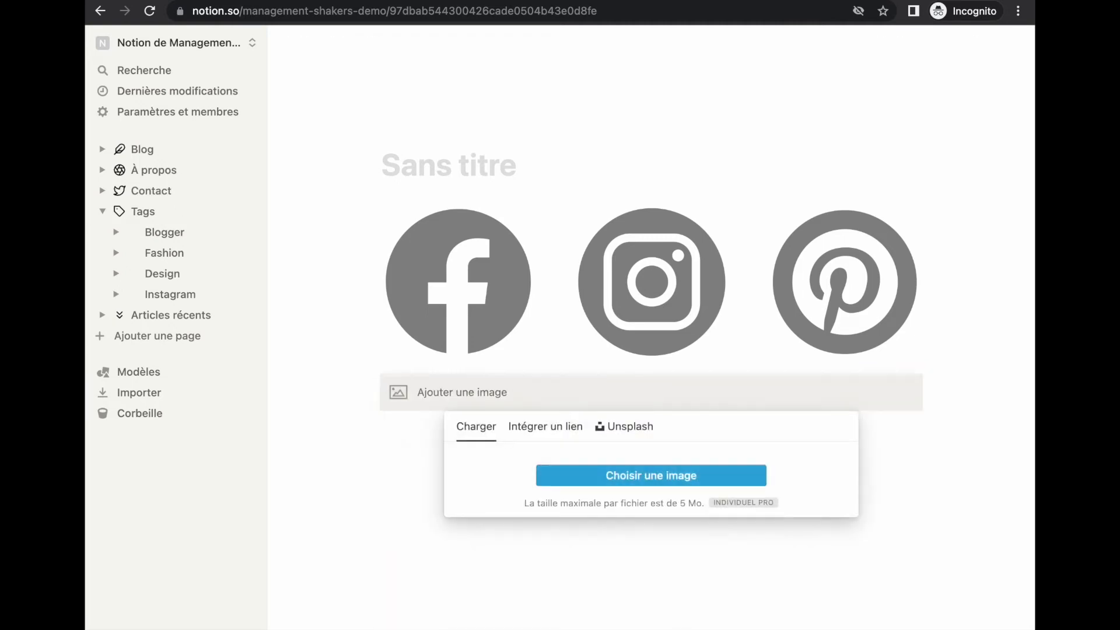
click(588, 477)
double_click(429, 310)
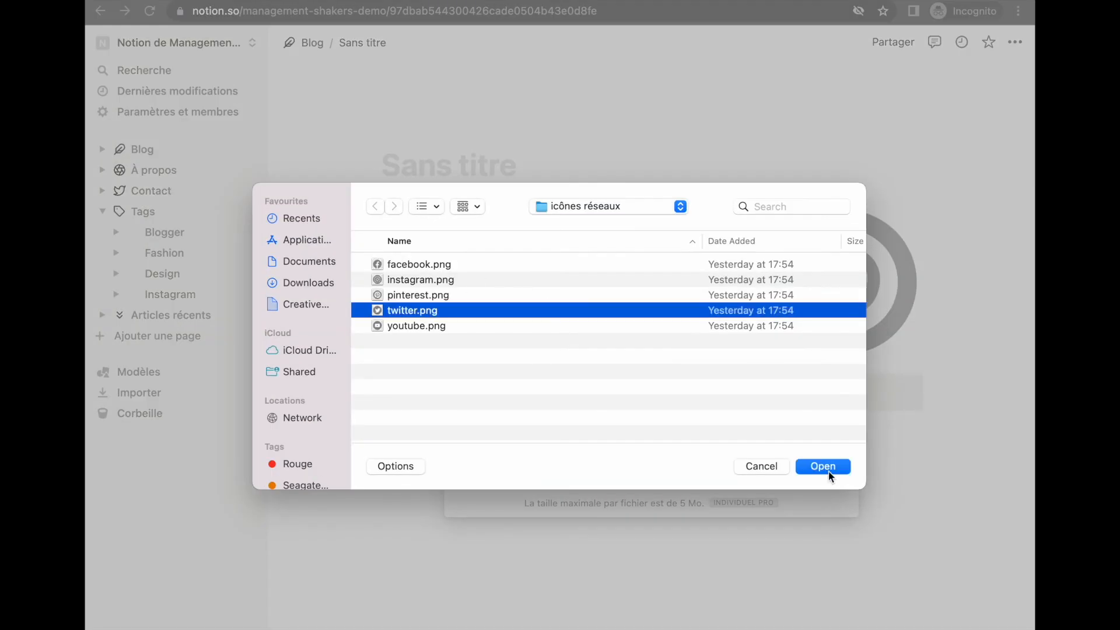
Add youtube.png in a column beside the Twitter icon
scroll(368, 391, down, 5)
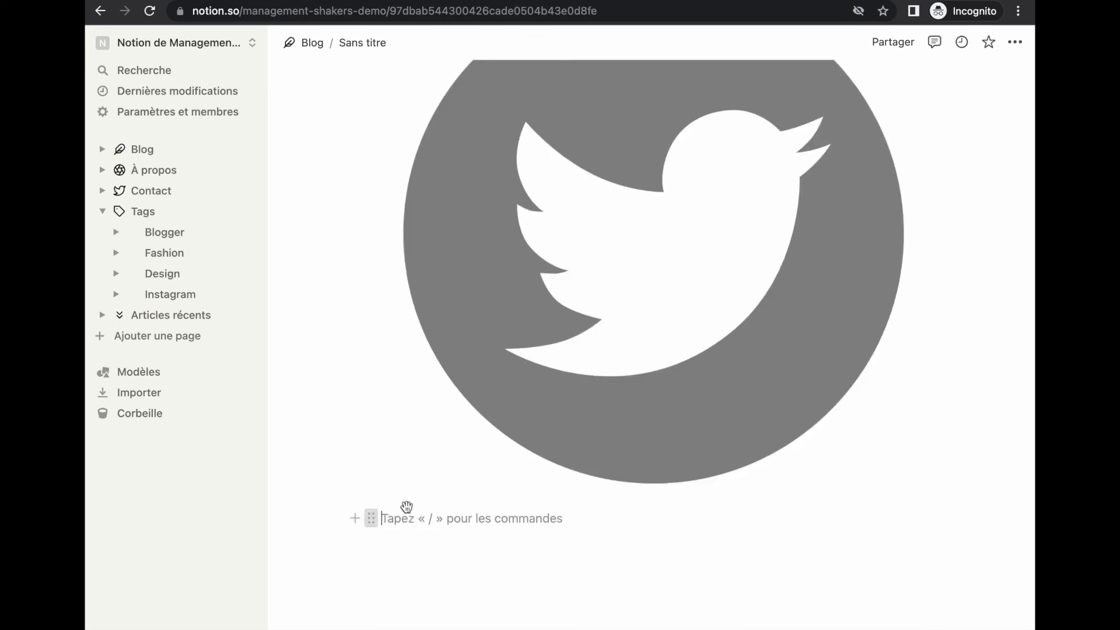
drag(370, 514, 929, 340)
click(710, 282)
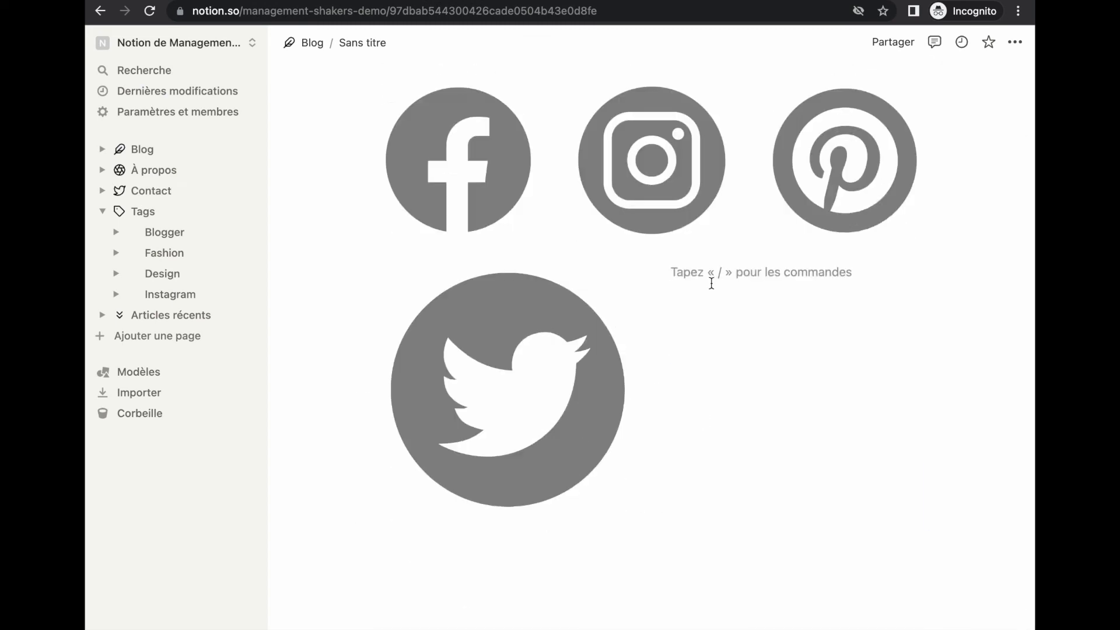
text(/image)
key(Return)
click(747, 366)
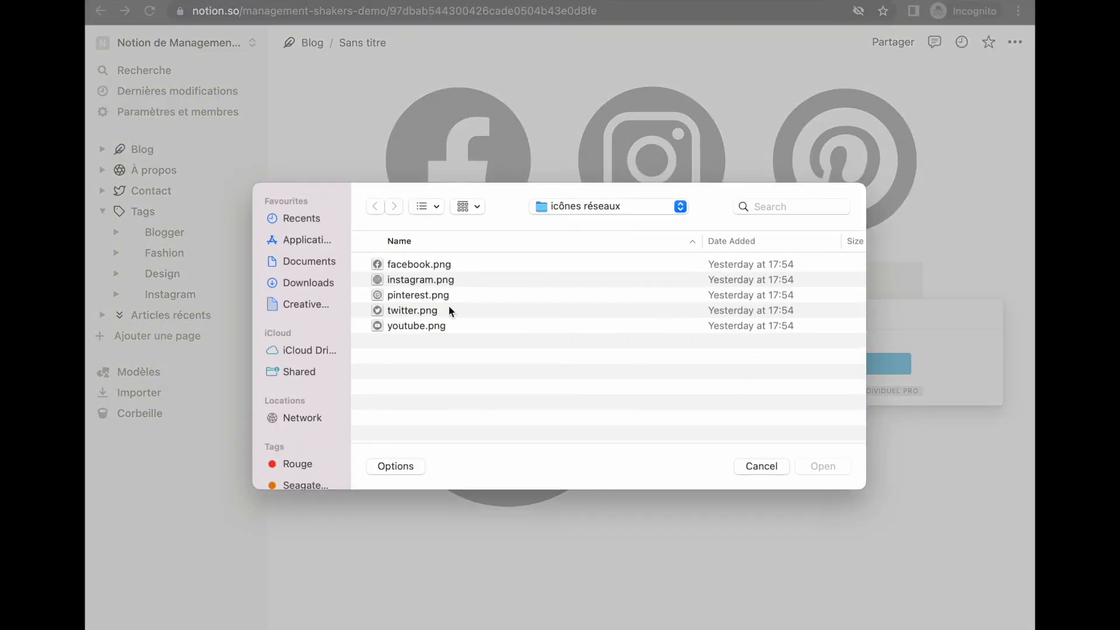
click(424, 326)
click(823, 466)
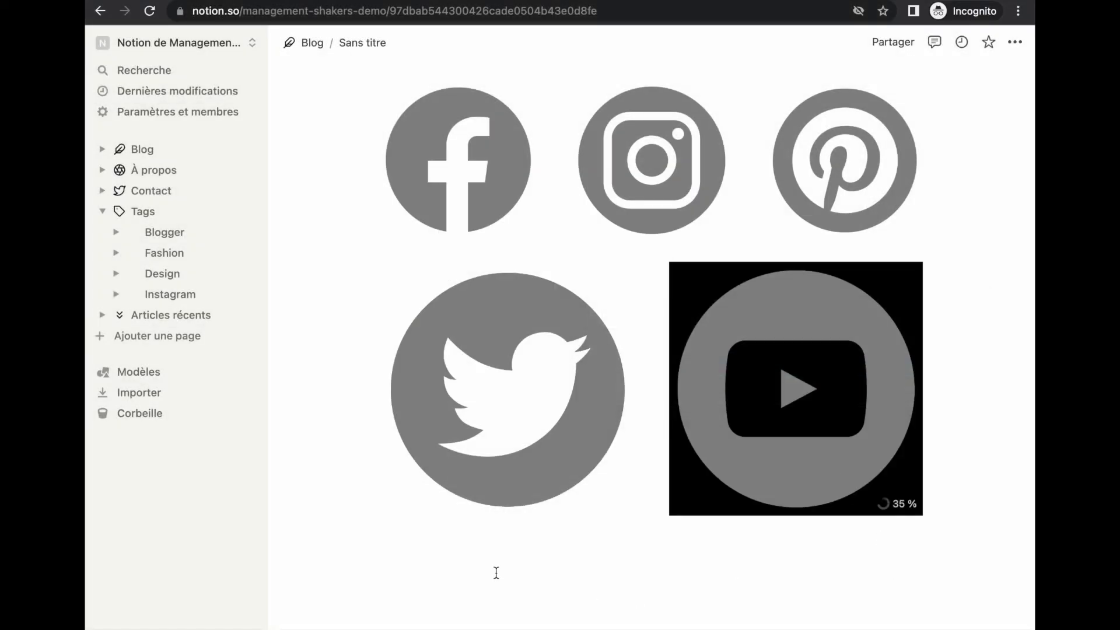
click(758, 557)
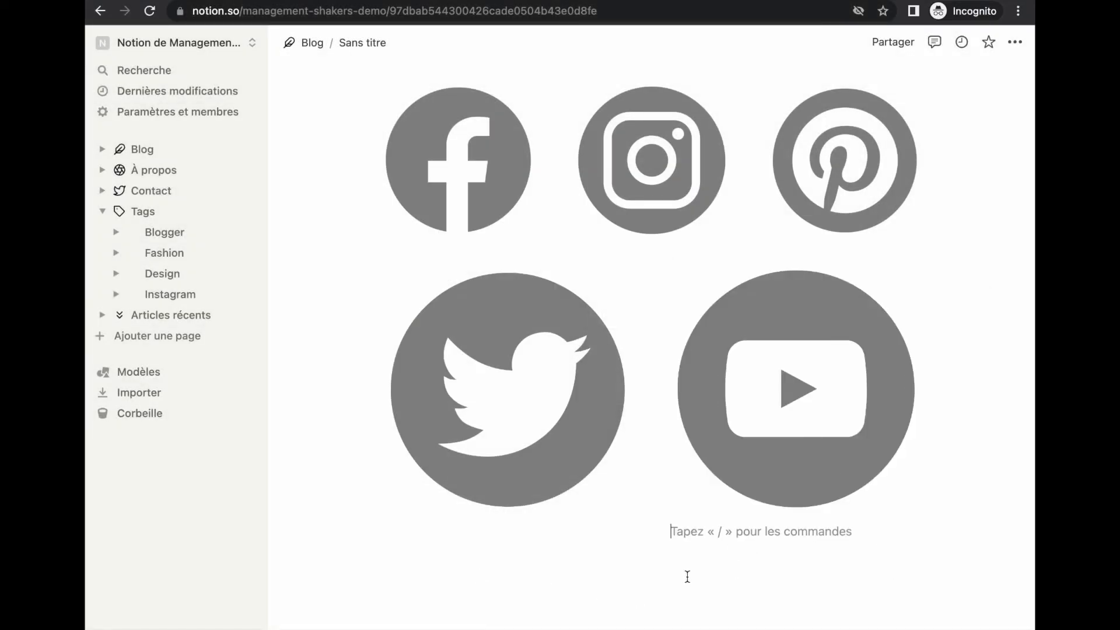
Caption the icons with the labels Facebook and Instagram
drag(663, 532, 959, 345)
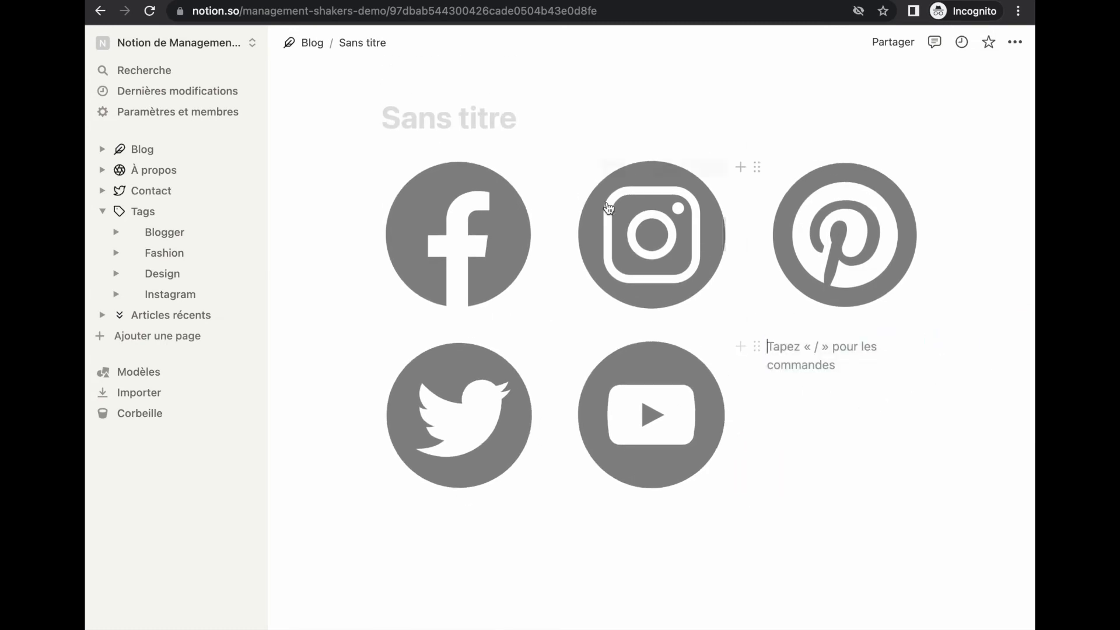
mouse_move(450, 238)
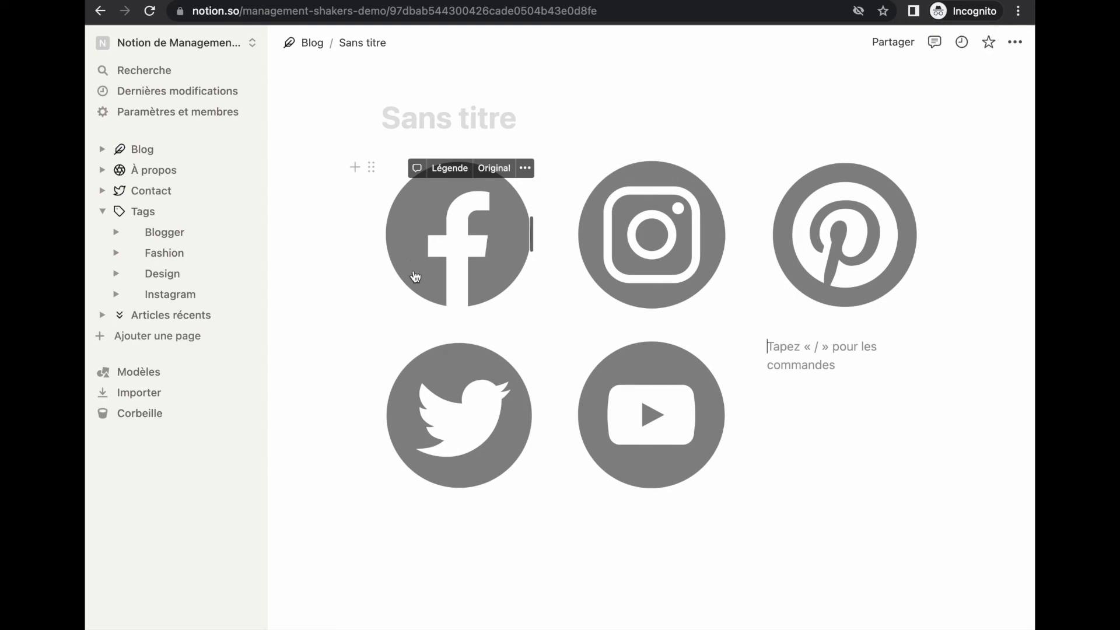
click(356, 167)
key(Escape)
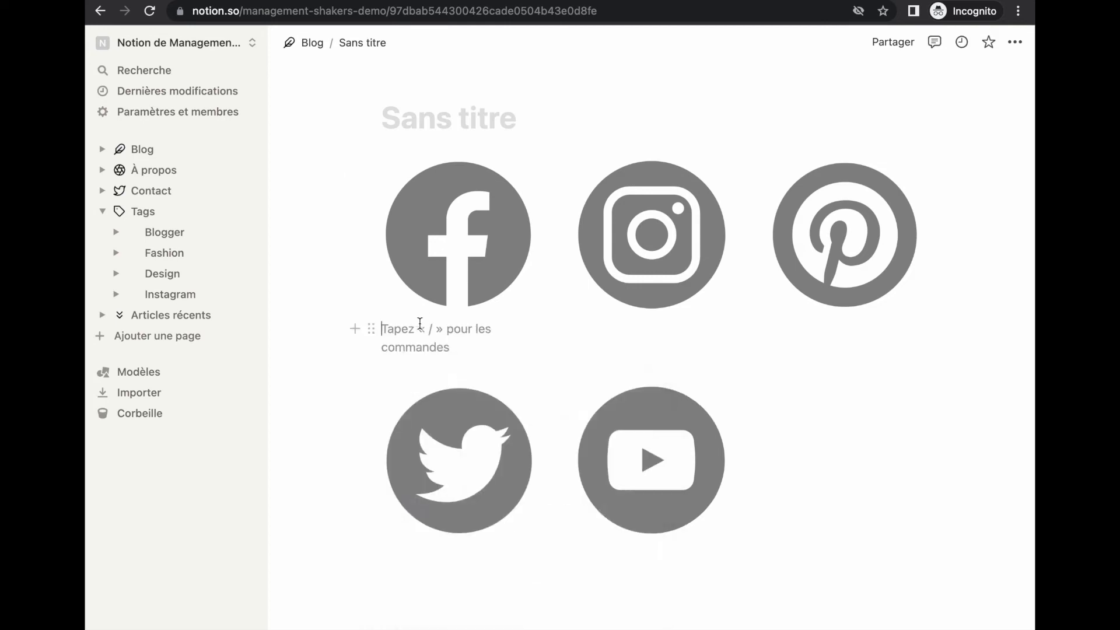
text(Faceboo)
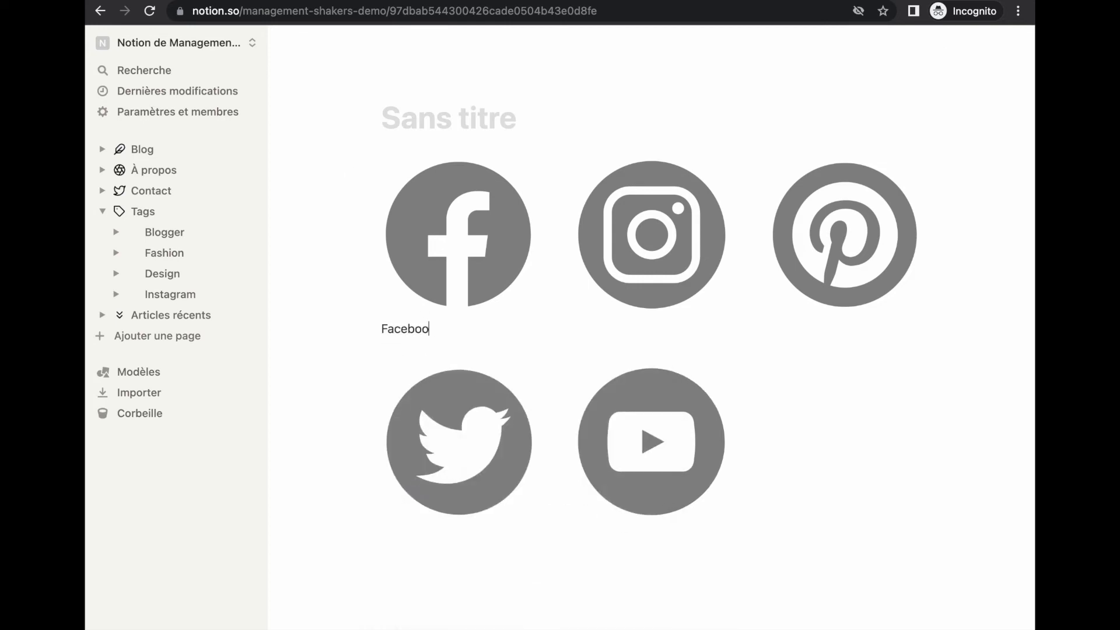
text(k)
click(620, 336)
text(Instagram)
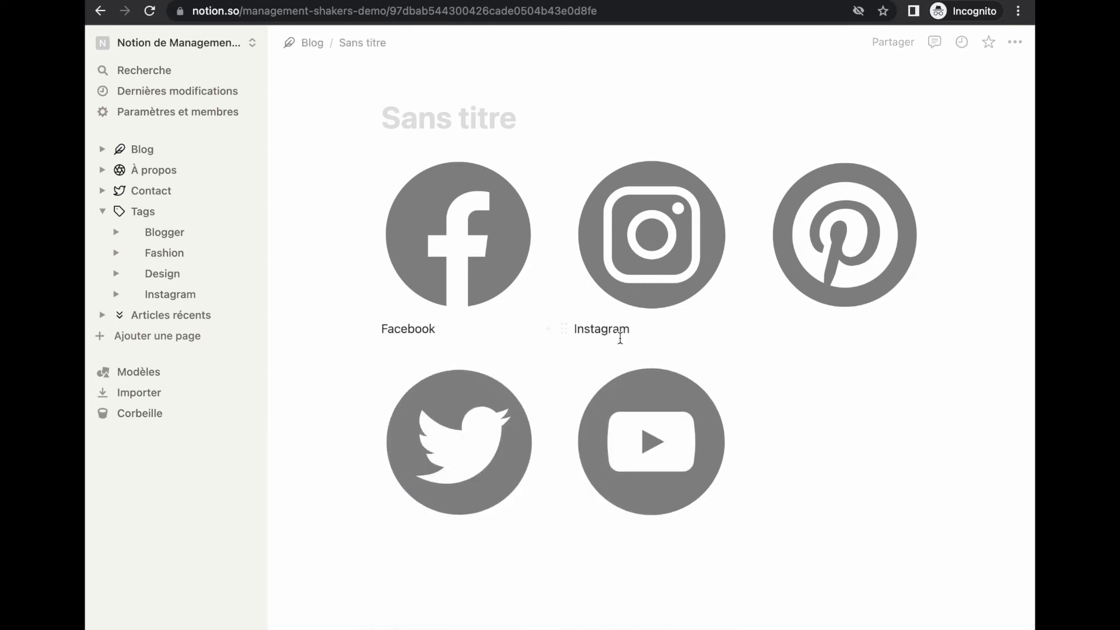
Link the Instagram label to the pasted profile address and return to the Blog page
drag(620, 339, 571, 332)
click(616, 300)
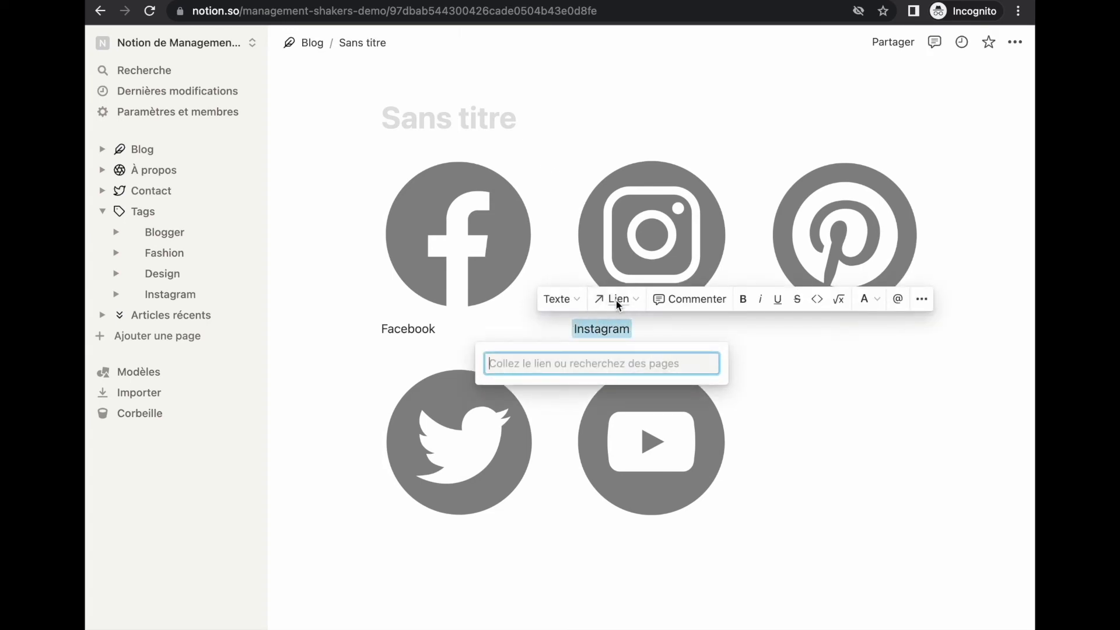
text(https://www.instagram.com/sbrandcreative)
click(696, 393)
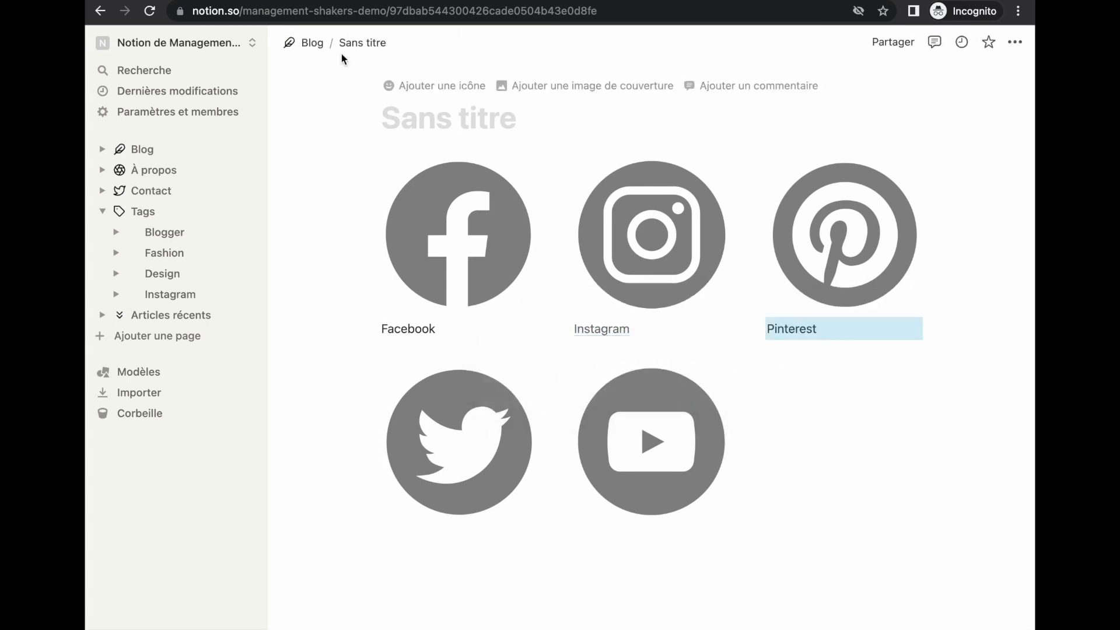
click(312, 43)
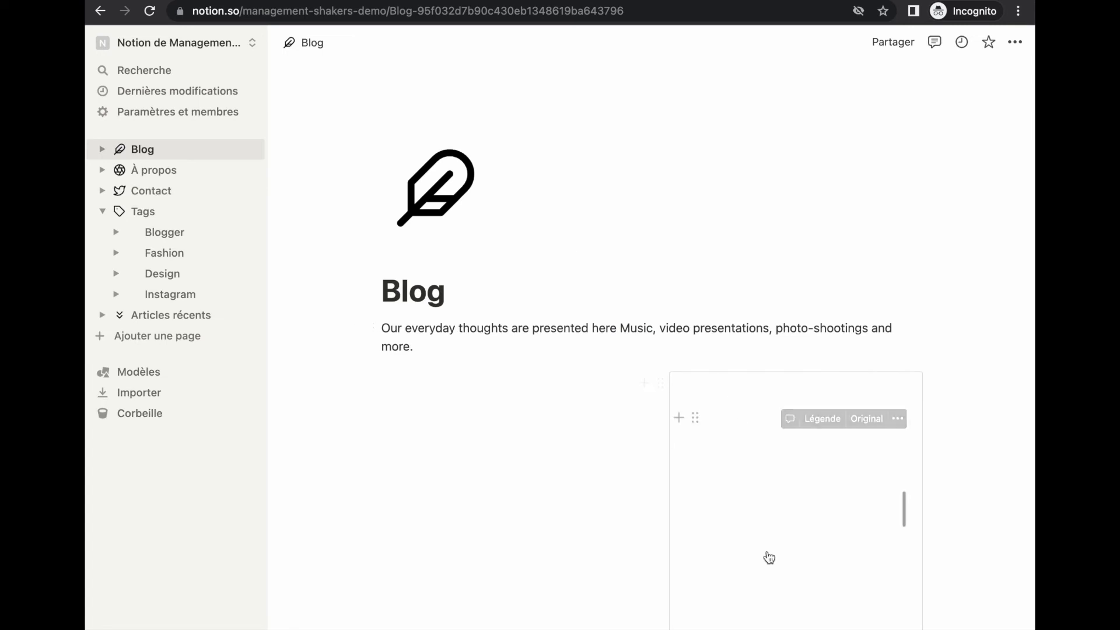
Turn the Sans titre page block into a Titre 3 heading, then delete that empty heading
scroll(769, 558, down, 10)
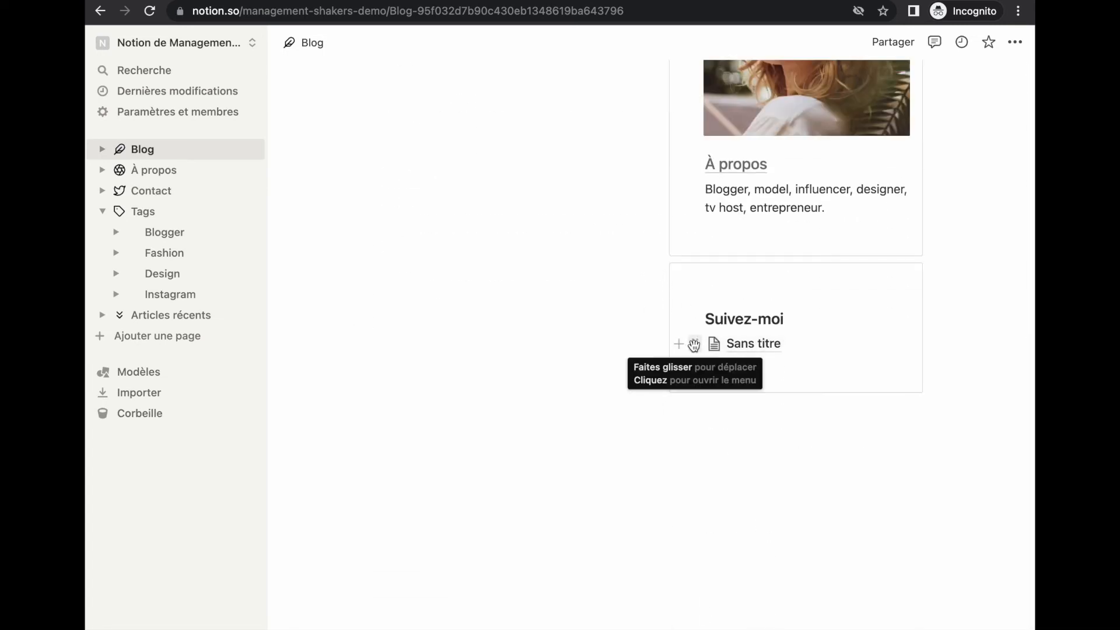
click(697, 345)
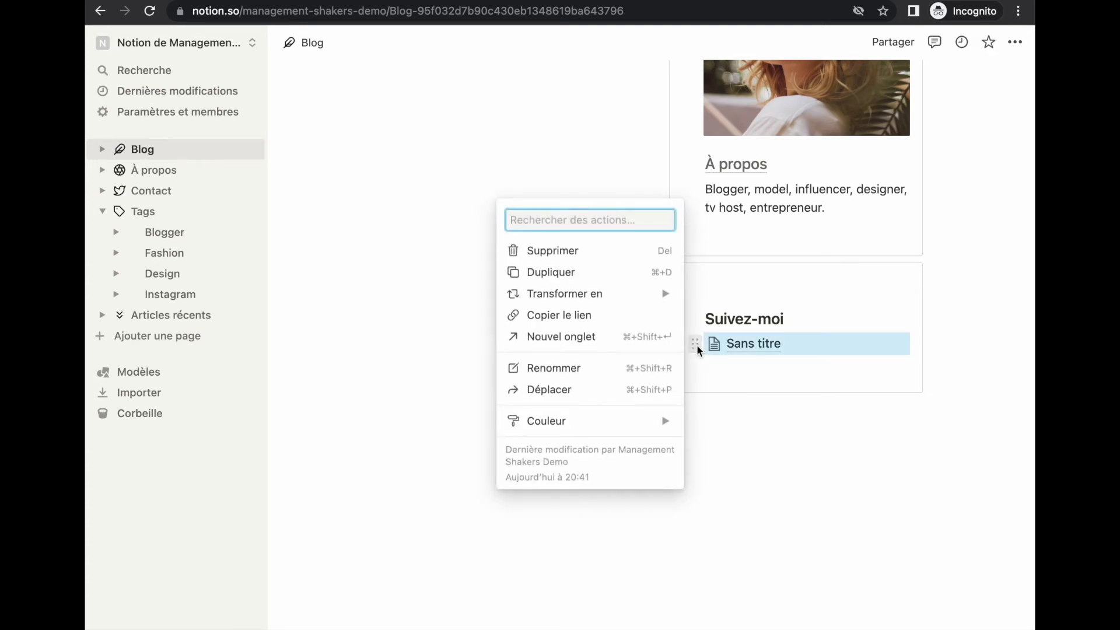
mouse_move(602, 298)
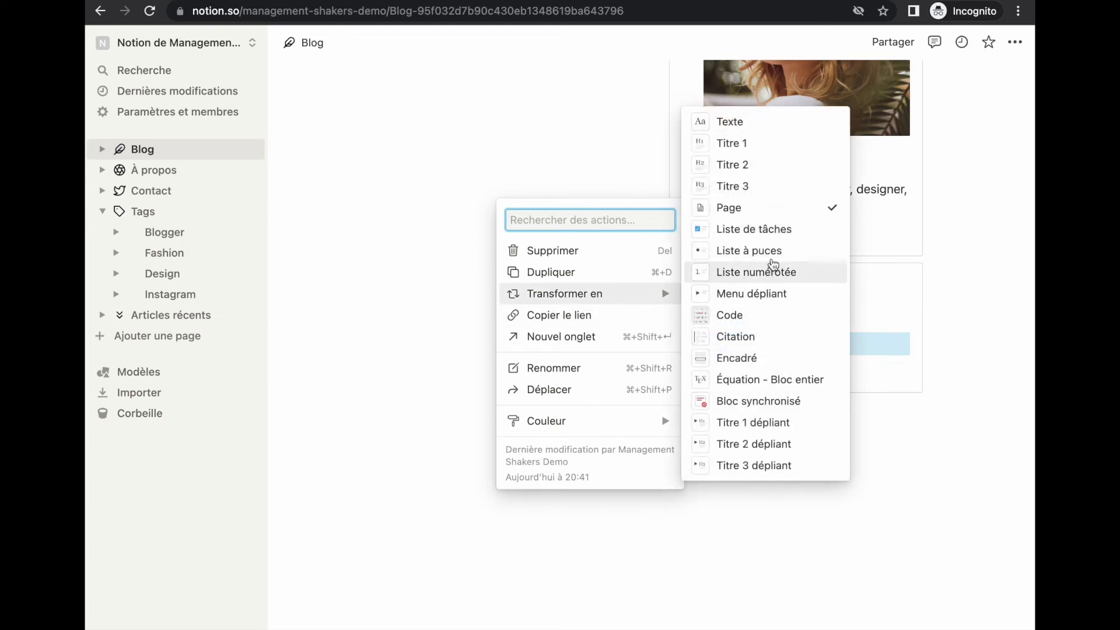
click(761, 187)
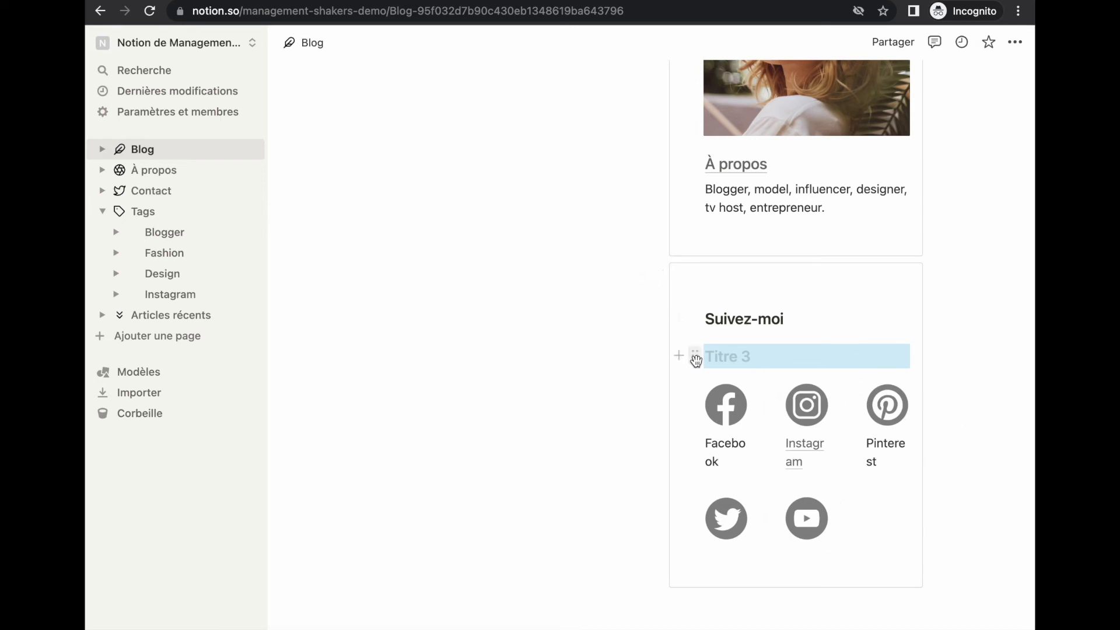
click(695, 356)
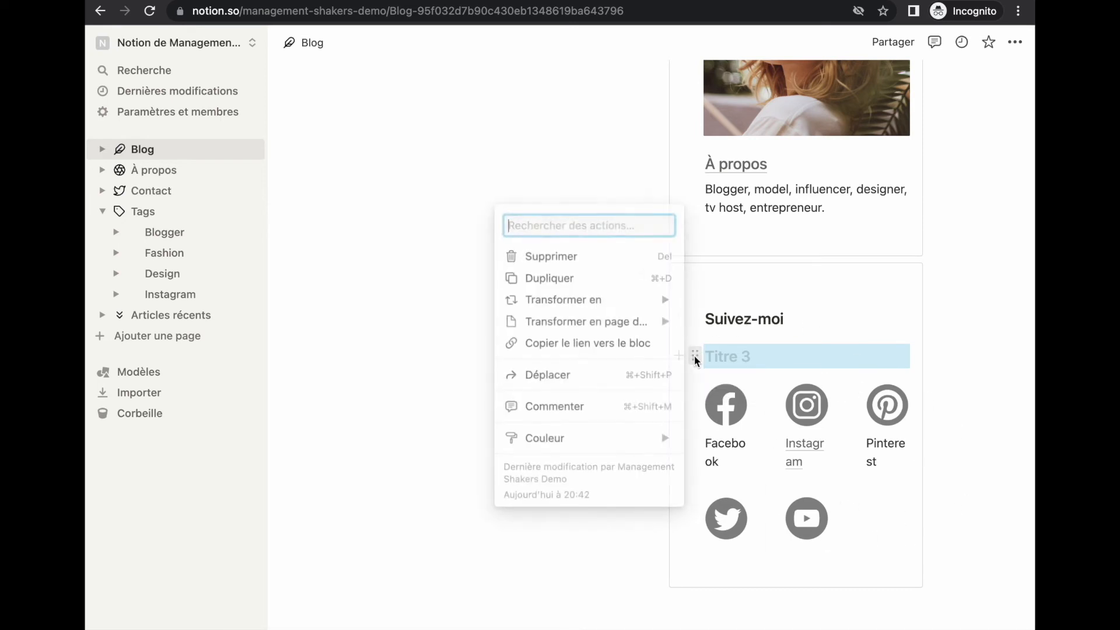
click(568, 263)
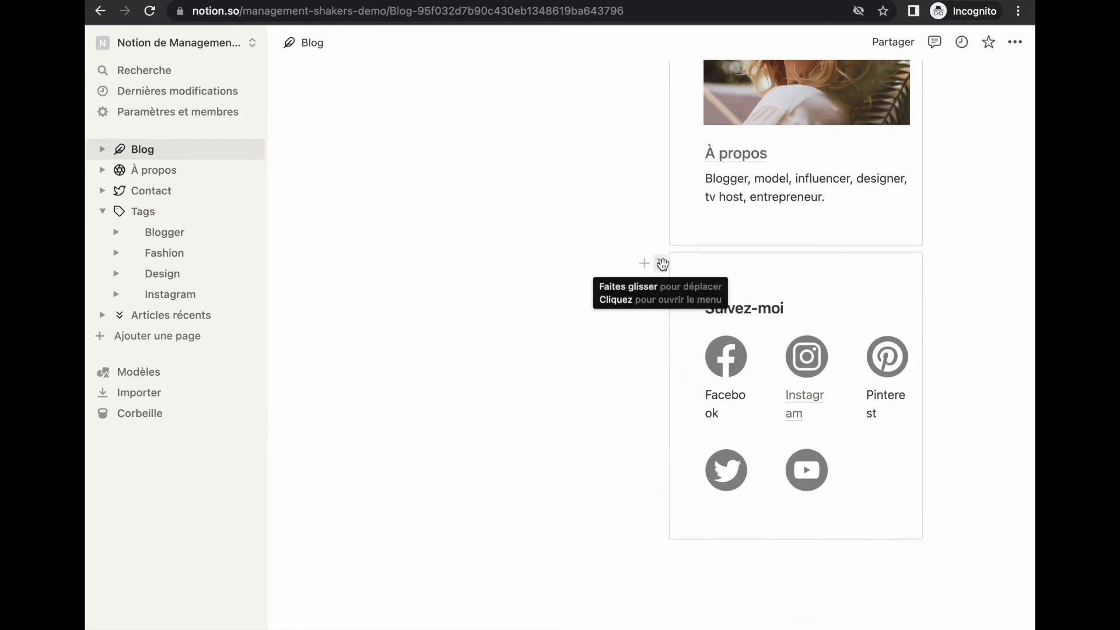
Duplicate the Suivez-moi card and retitle the copy Galerie
click(663, 264)
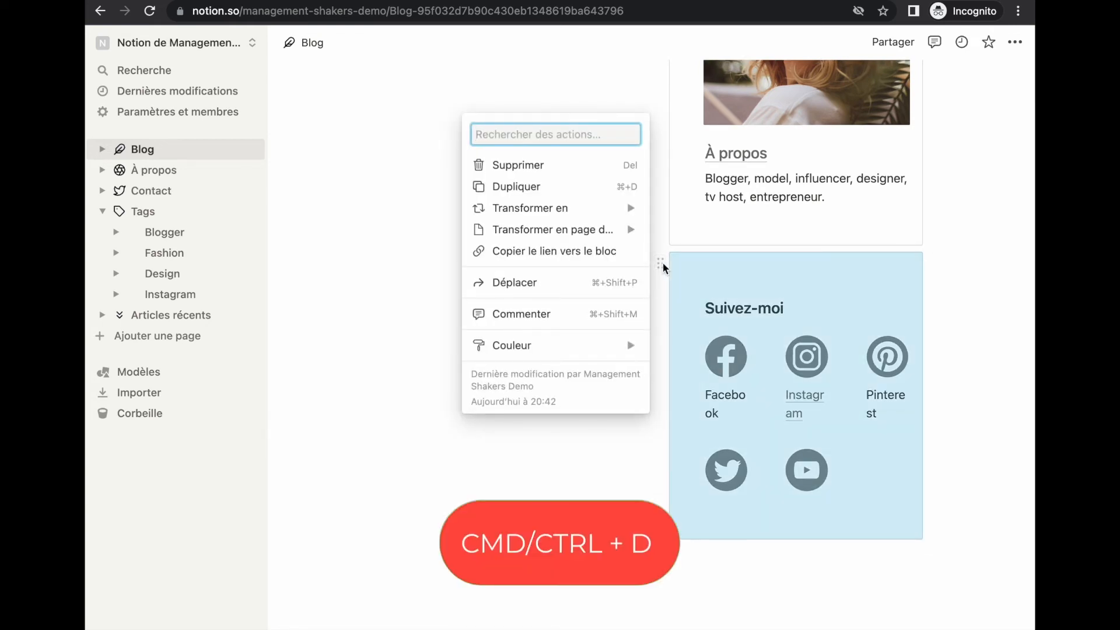
key(super+d)
scroll(759, 350, down, 5)
drag(785, 399, 701, 398)
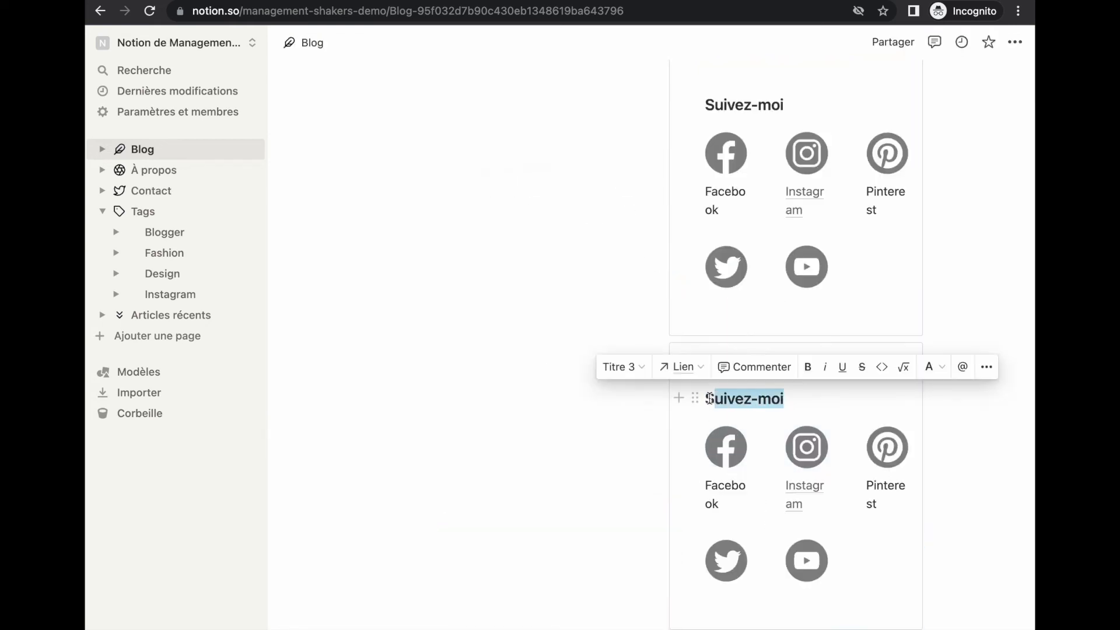
text(S)
key(BackSpace)
text(Galerie)
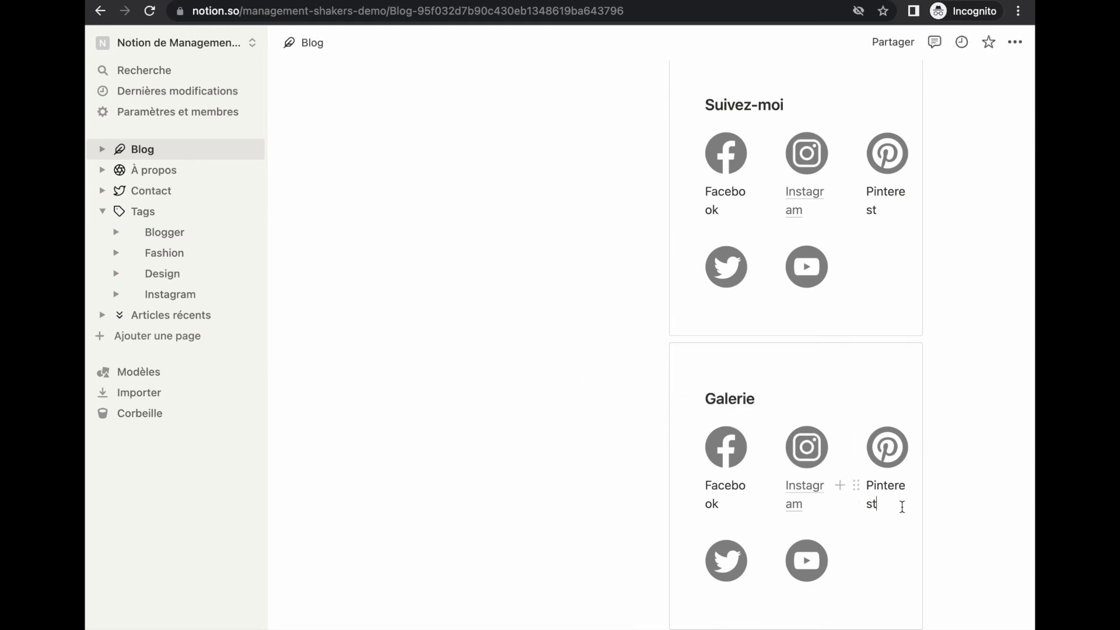
Delete the copied icons and labels, leaving an empty line under the Galerie heading
drag(874, 499, 694, 452)
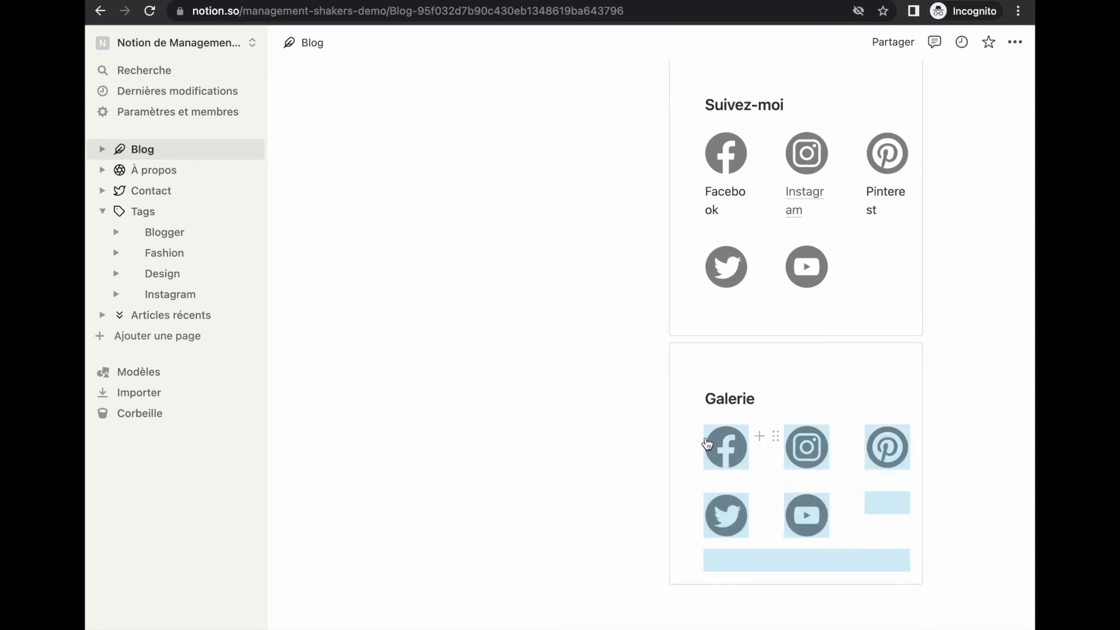
key(BackSpace)
scroll(790, 359, down, 1)
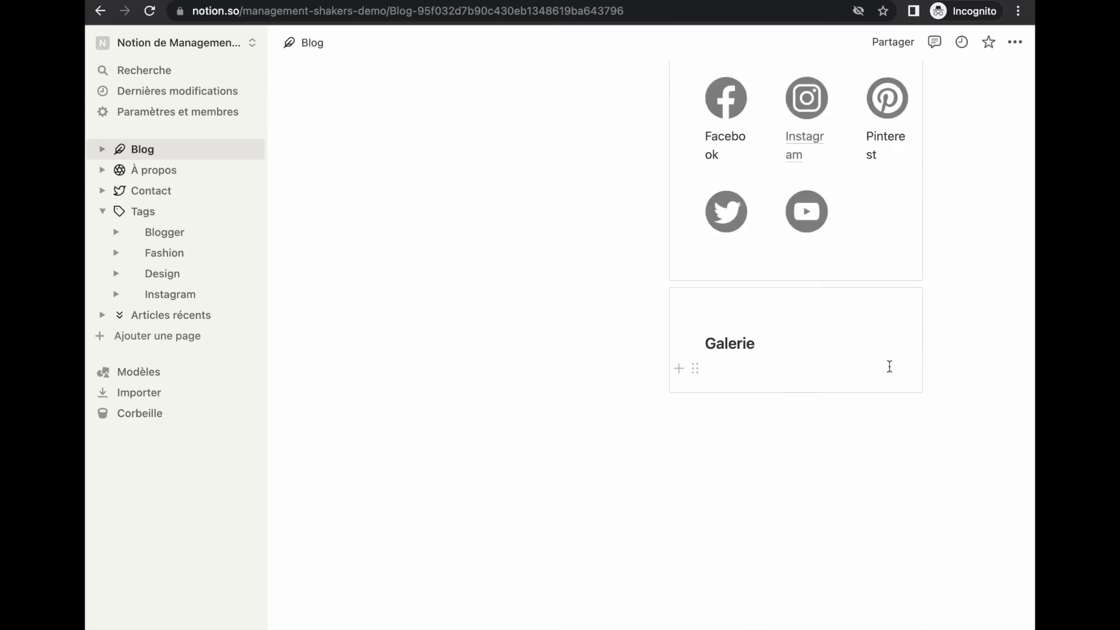
key(Return)
Create a blank sub-page in the Galerie box and insert an Unsplash wood-plank photo
text(/)
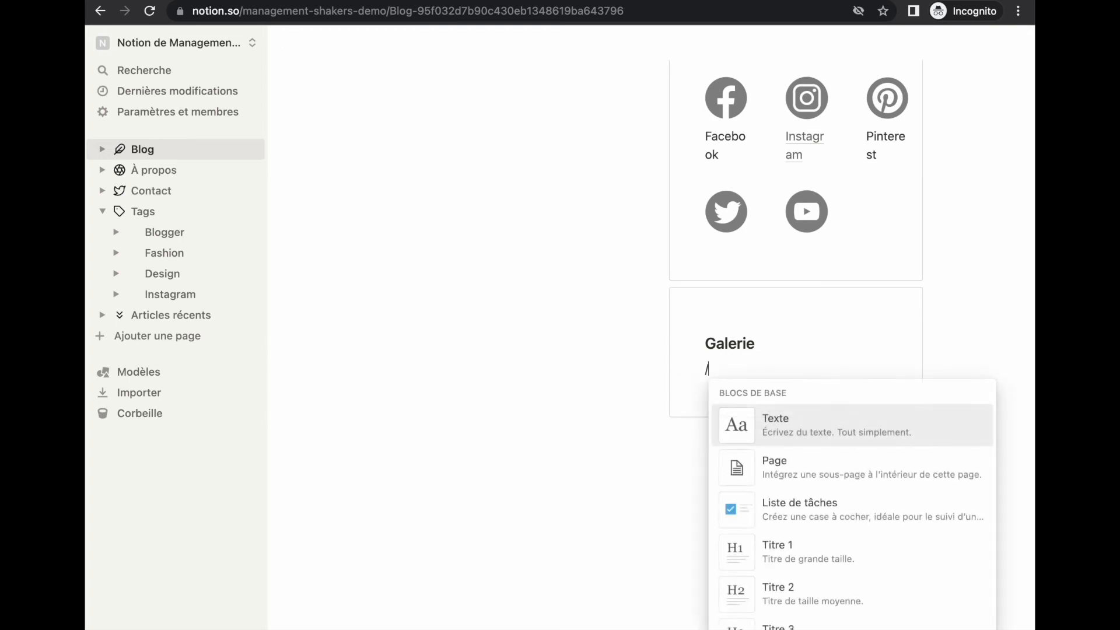
text(page)
key(Return)
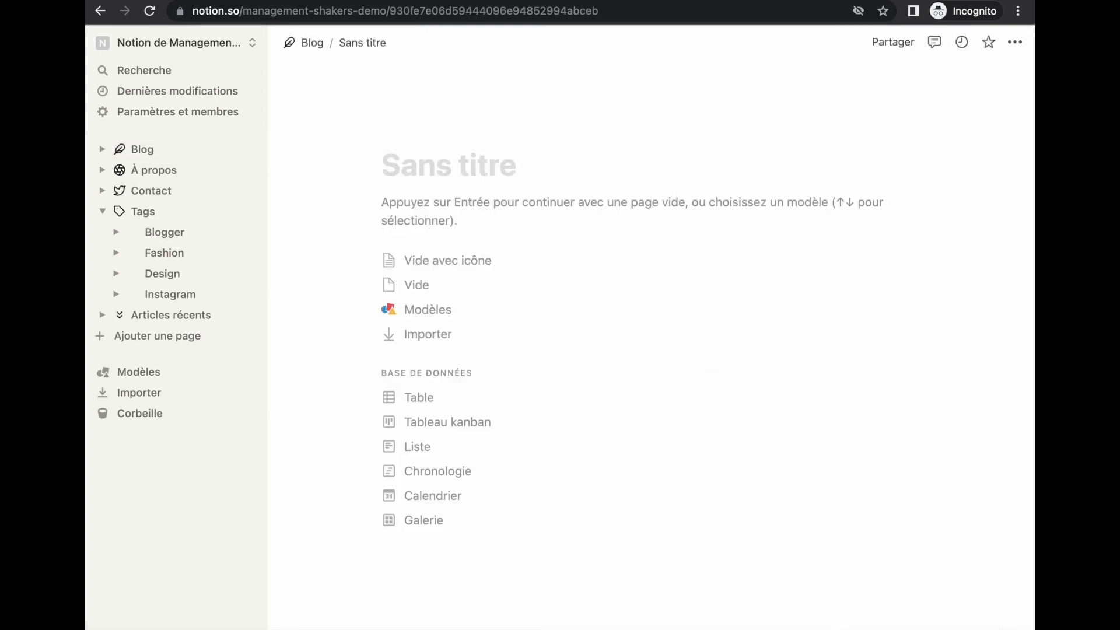
key(Return)
key(Return)
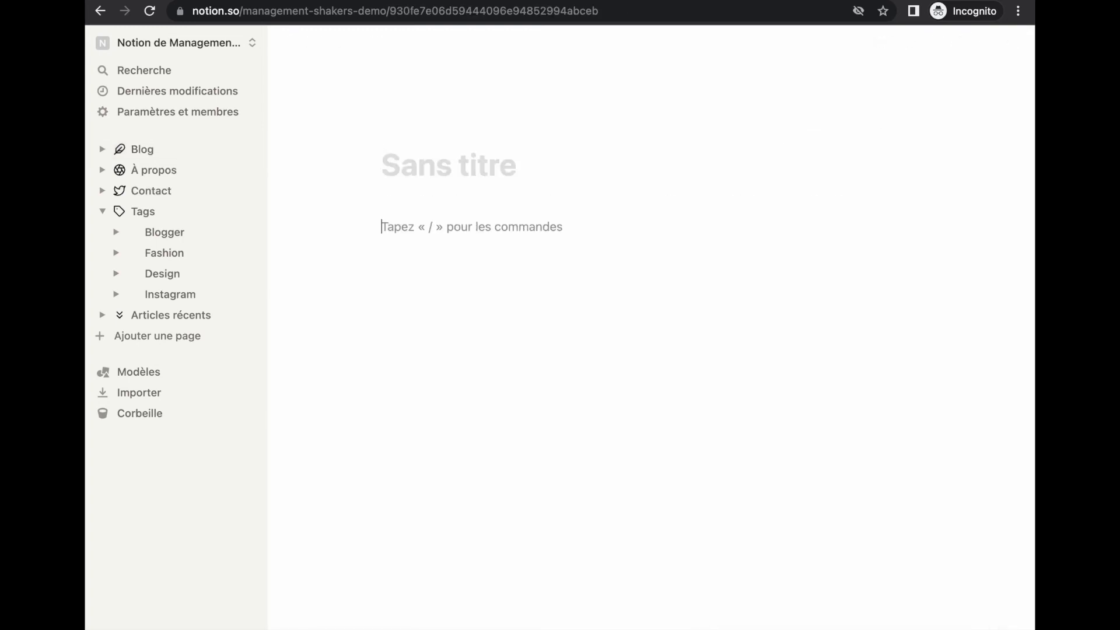
text(/image)
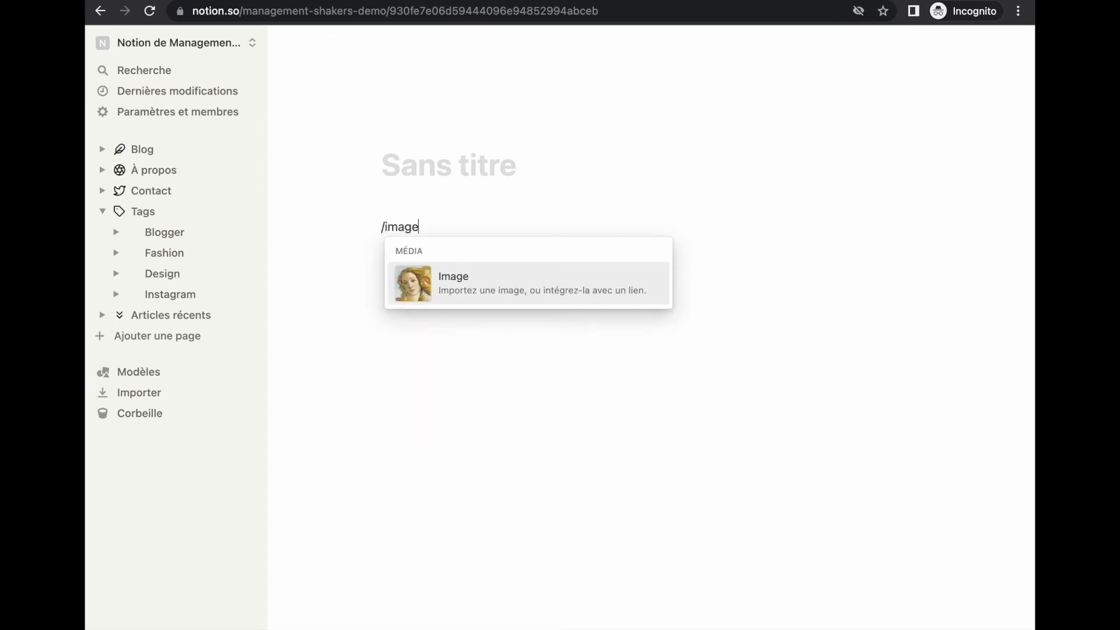
key(Return)
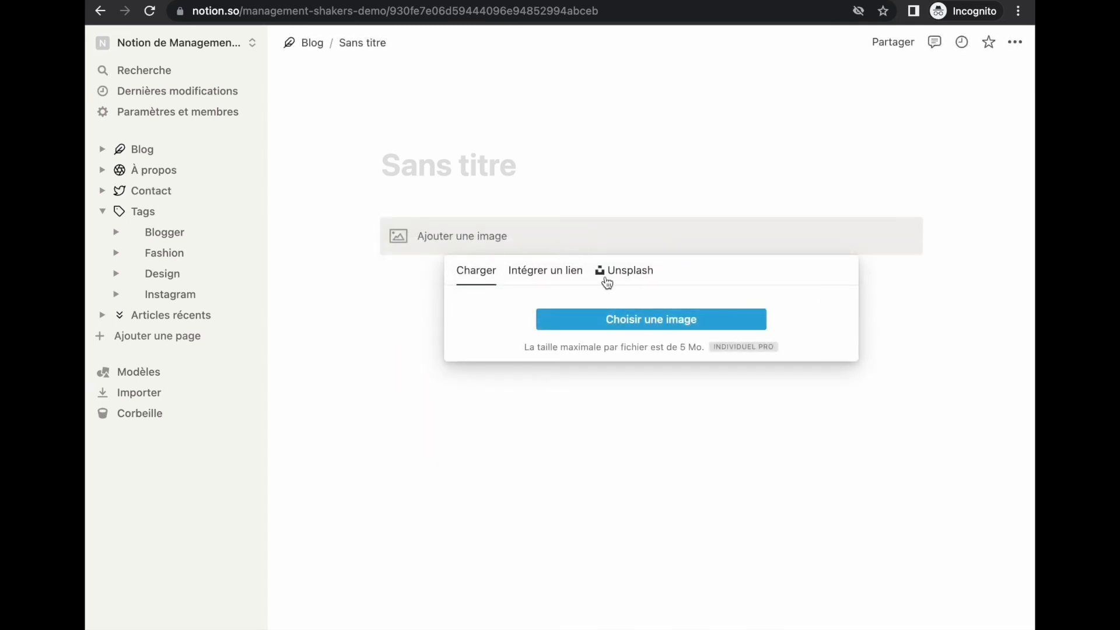
click(624, 270)
click(598, 348)
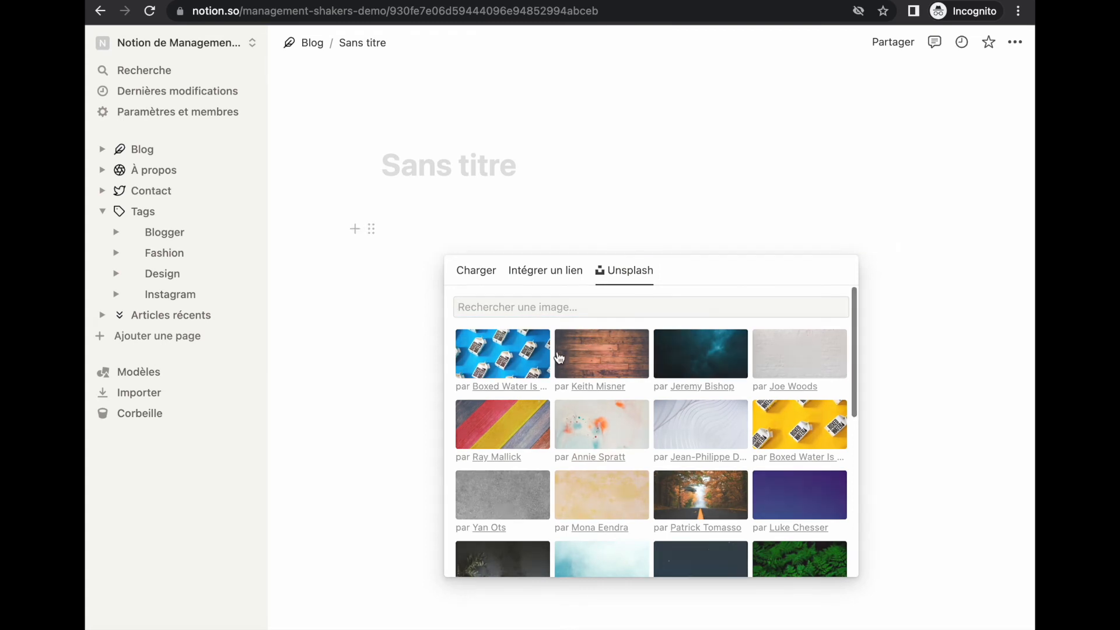
scroll(425, 571, down, 1)
scroll(424, 571, down, 2)
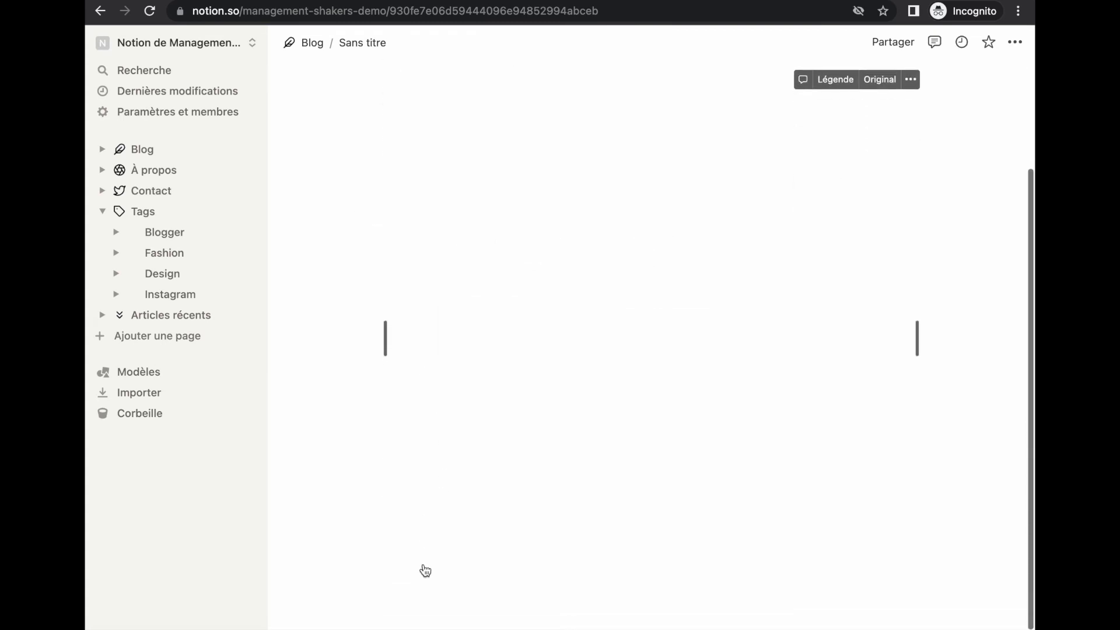
scroll(408, 583, down, 2)
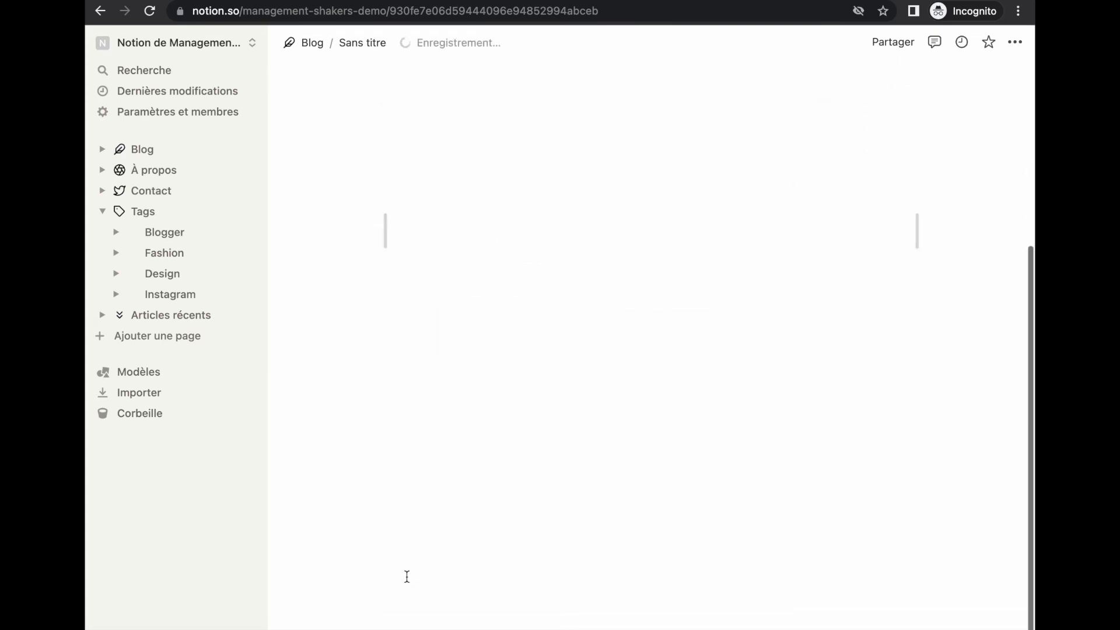
Place an Unsplash Golden Gate Bridge sunset photo beside the wood photo, then return to Blog
click(394, 558)
text(/ima)
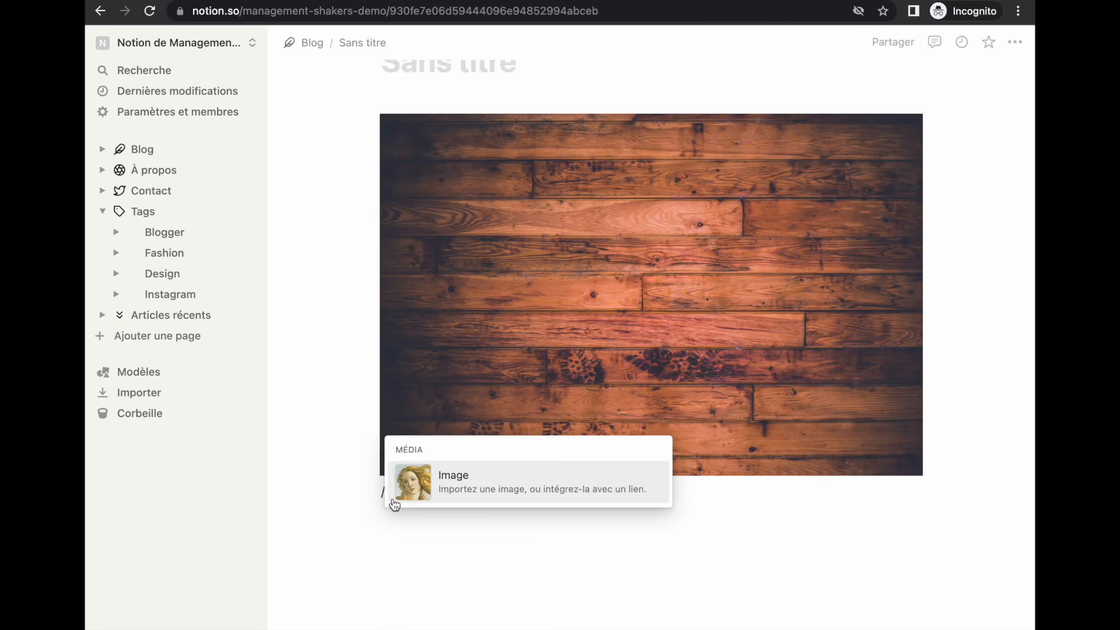
click(434, 476)
click(620, 532)
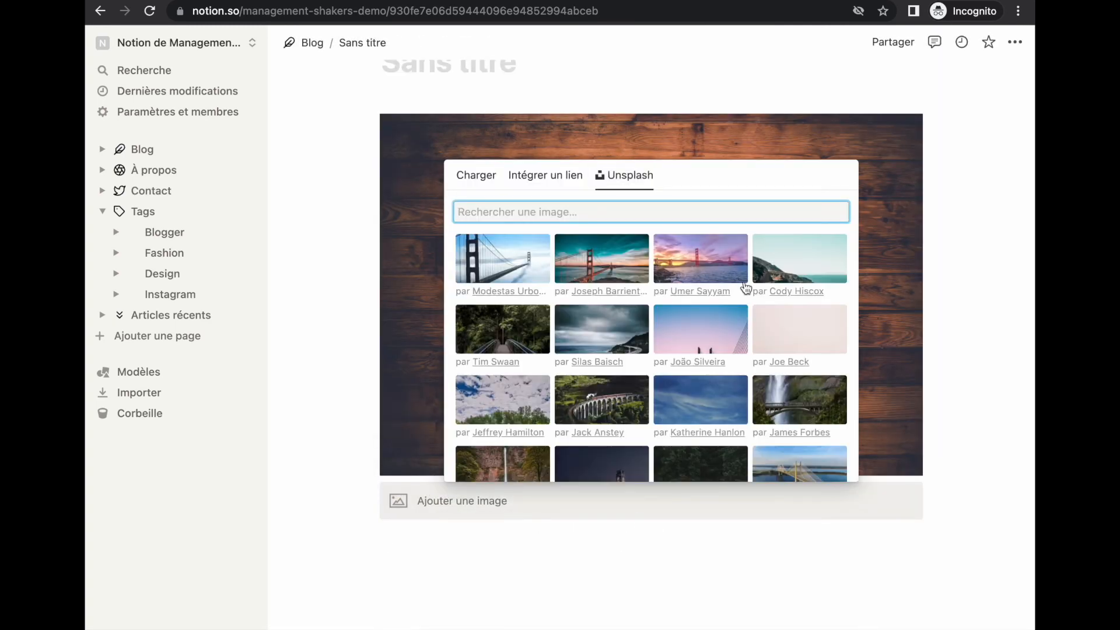
click(513, 257)
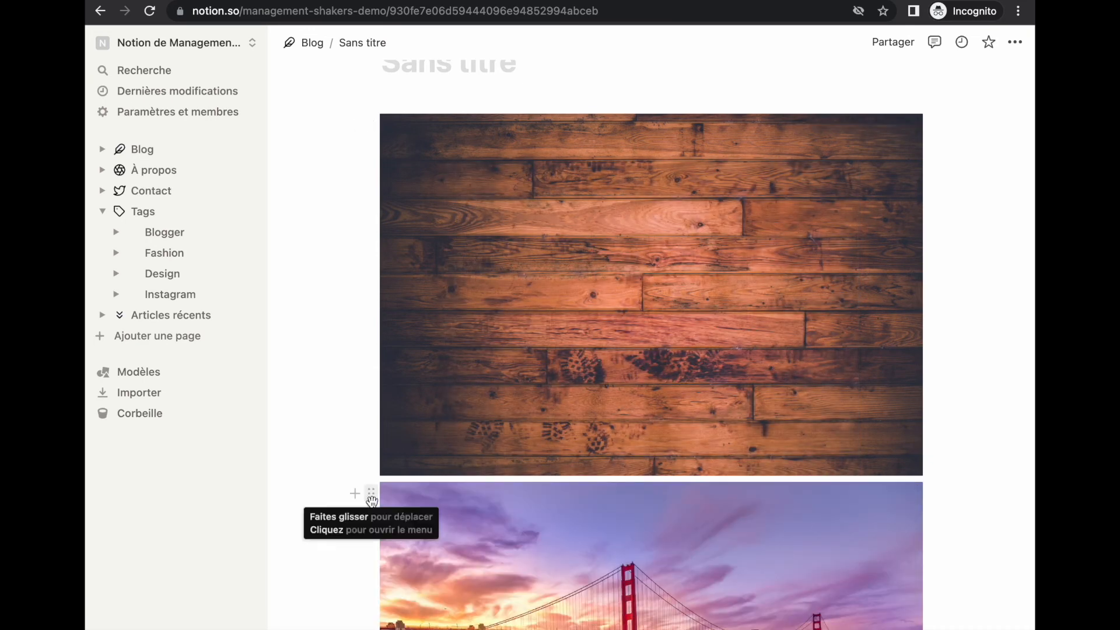
drag(371, 494, 971, 180)
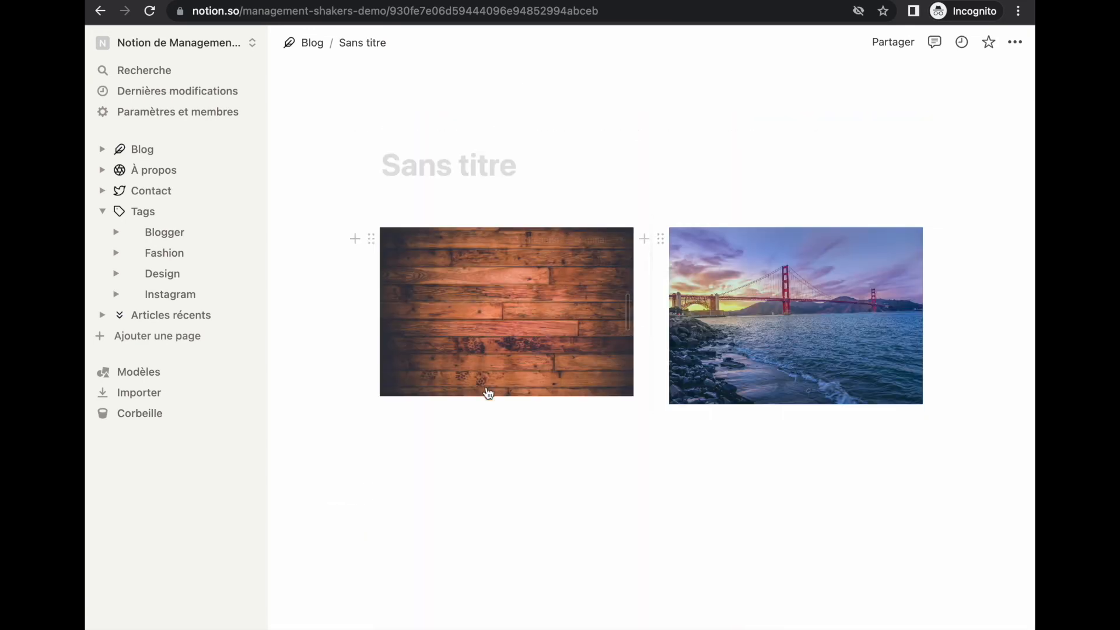
click(305, 44)
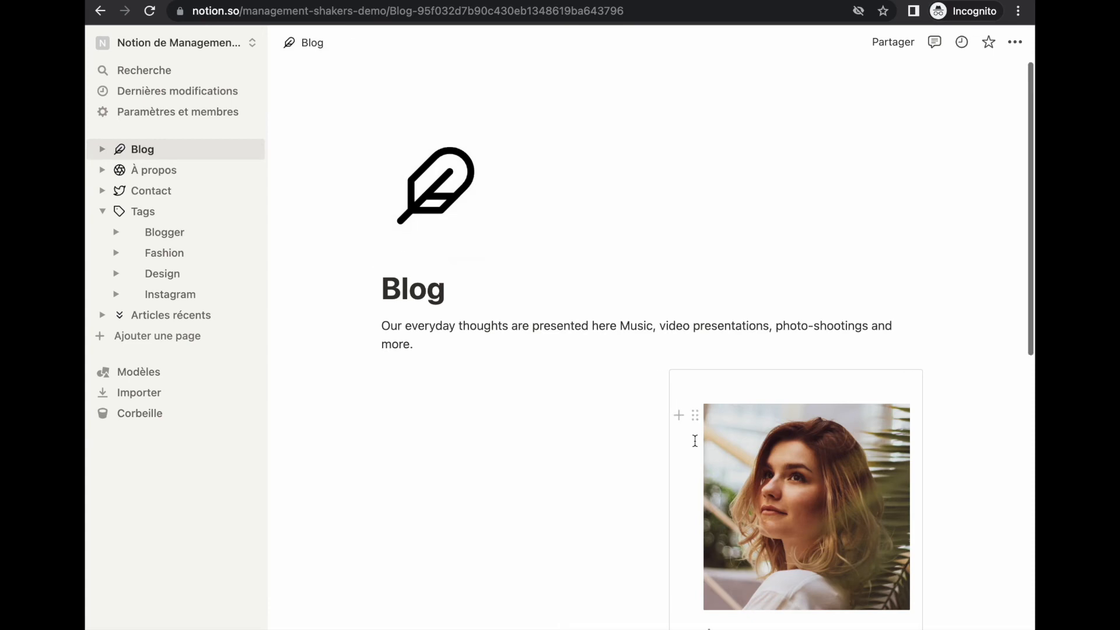
scroll(695, 440, down, 10)
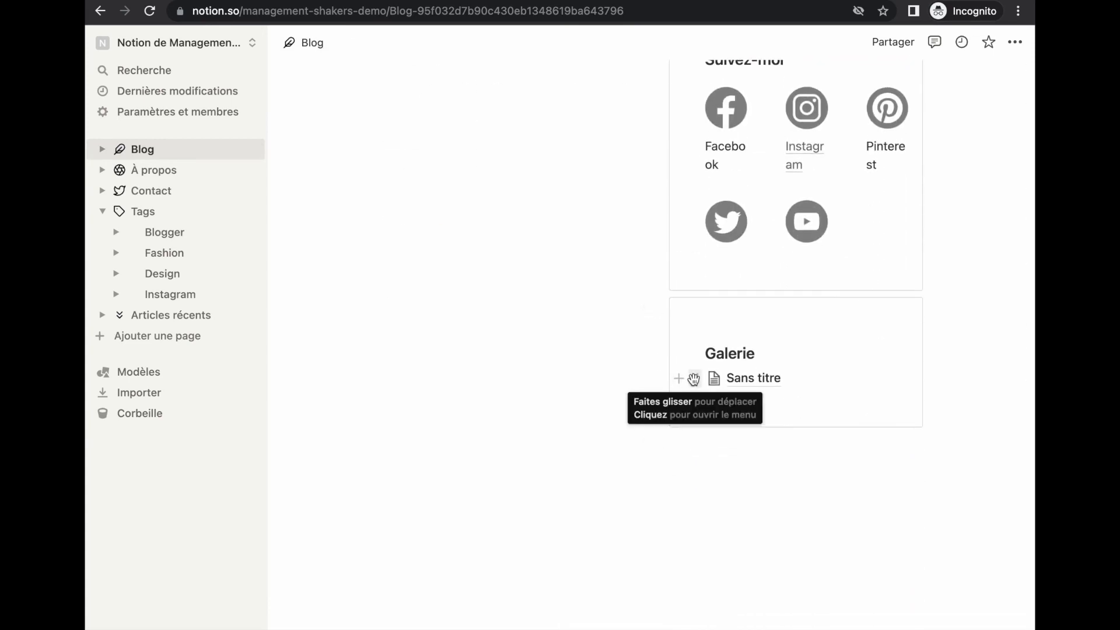
Convert the Galerie sub-page block to a Titre 3, delete it, and remove the blank line above the photos
click(698, 381)
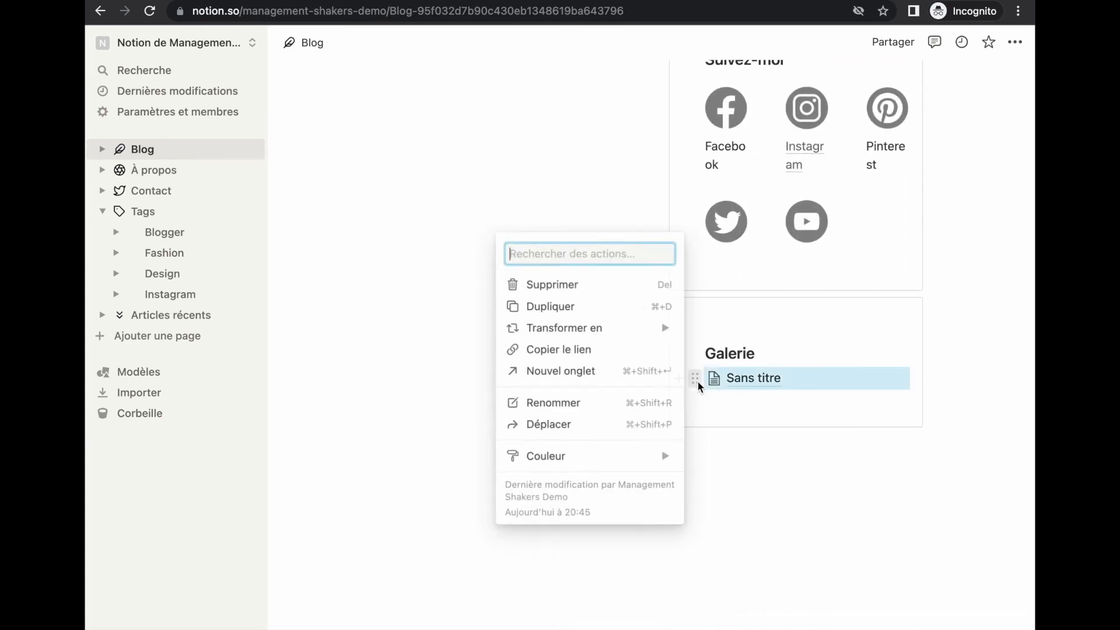
mouse_move(629, 338)
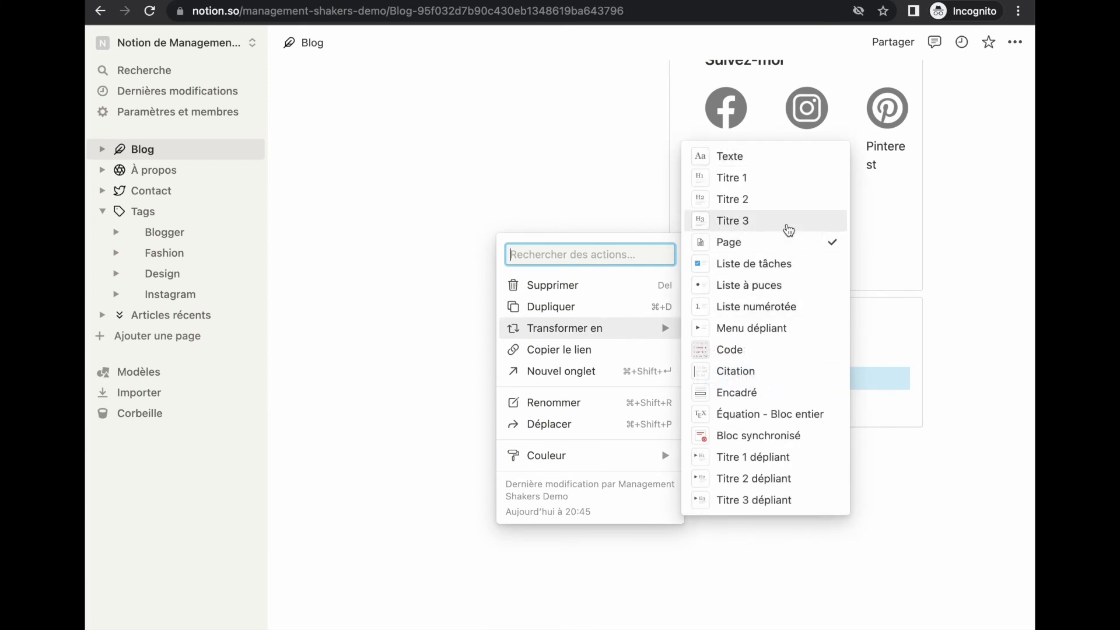
click(733, 221)
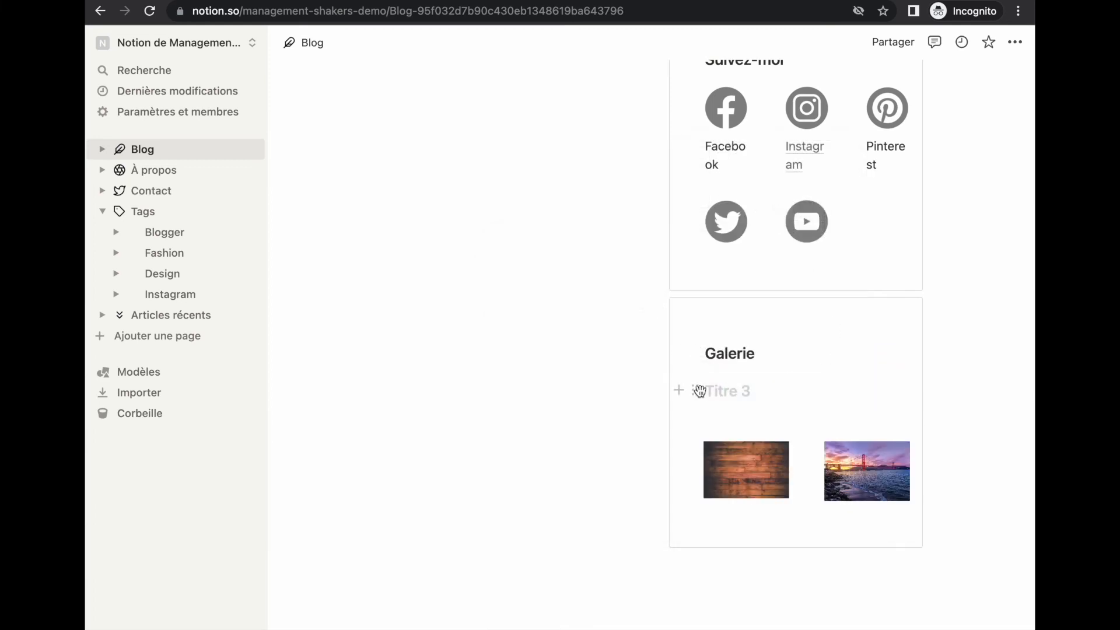
click(699, 391)
key(Delete)
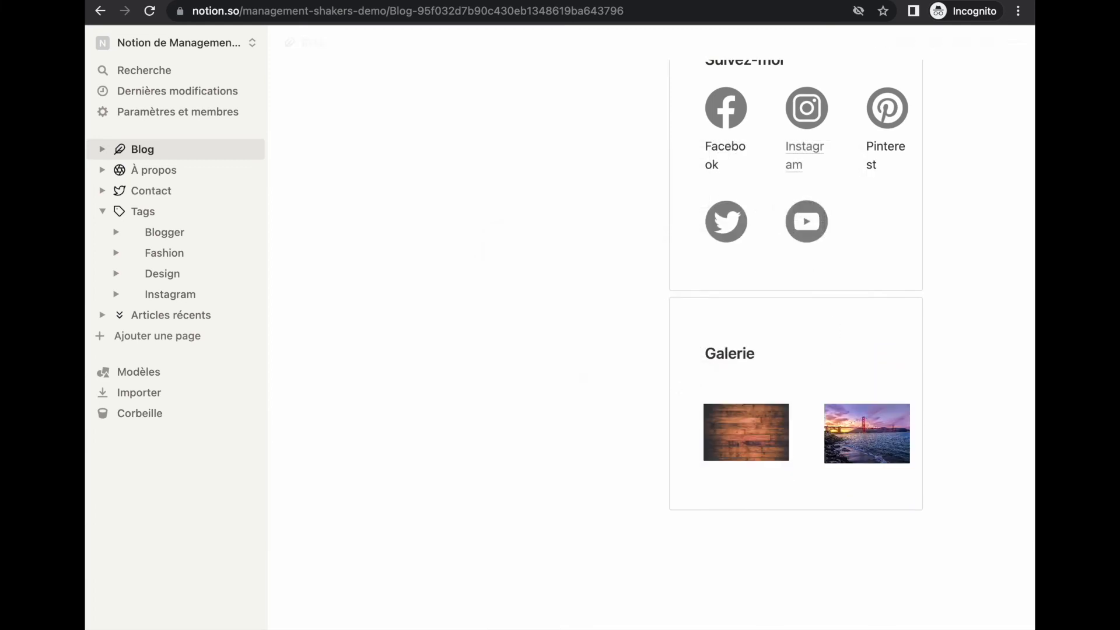
click(749, 389)
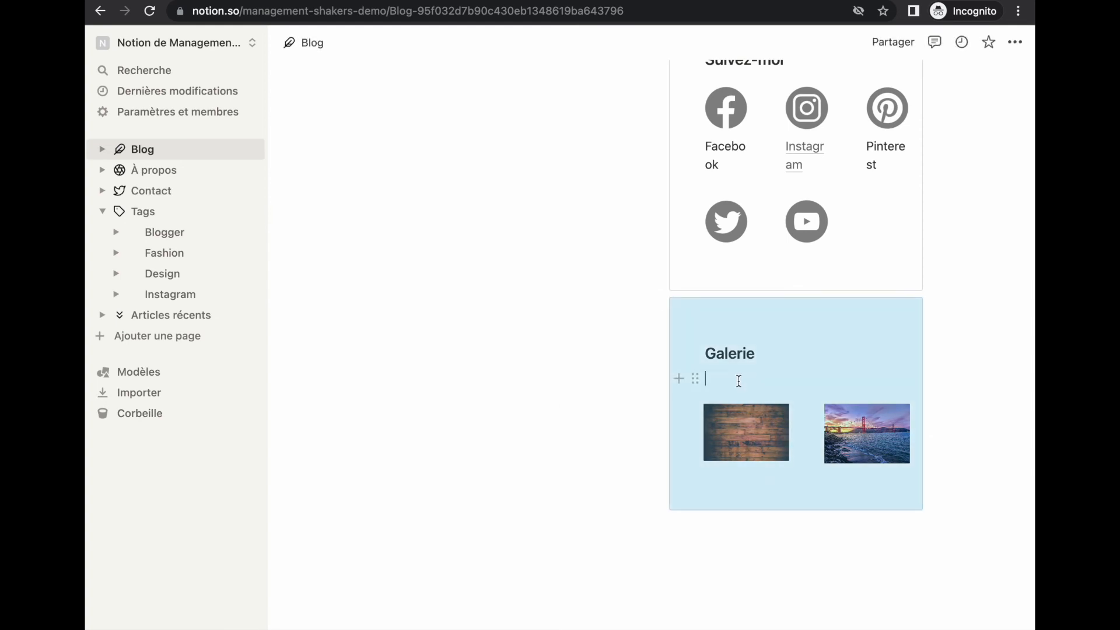
key(BackSpace)
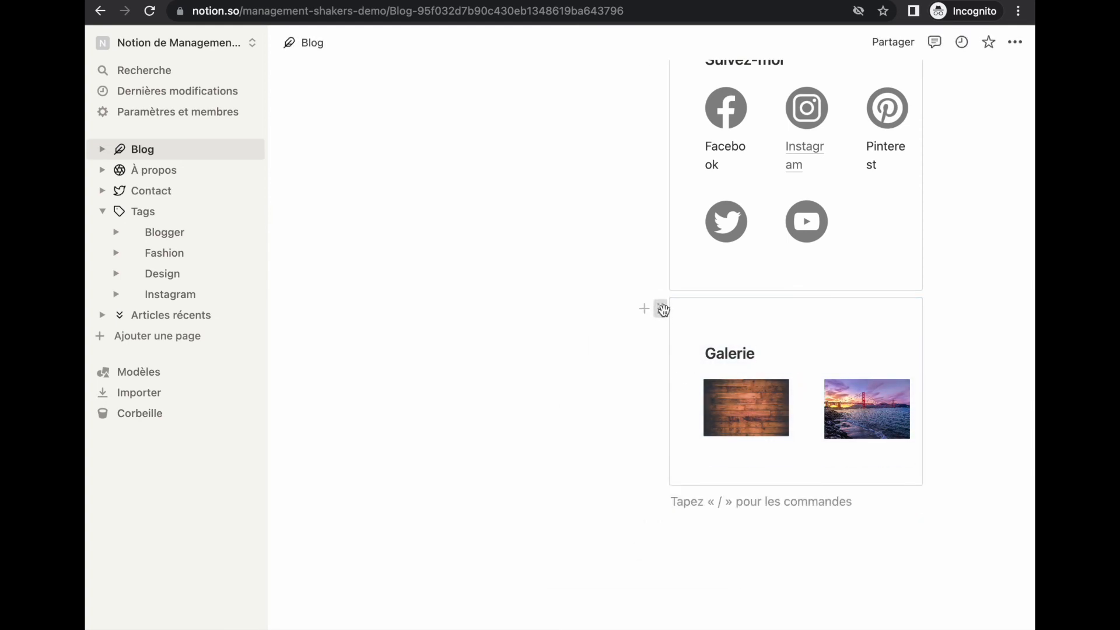
Duplicate the Galerie box and rename the copy's heading Tags
click(663, 309)
key(ctrl+d)
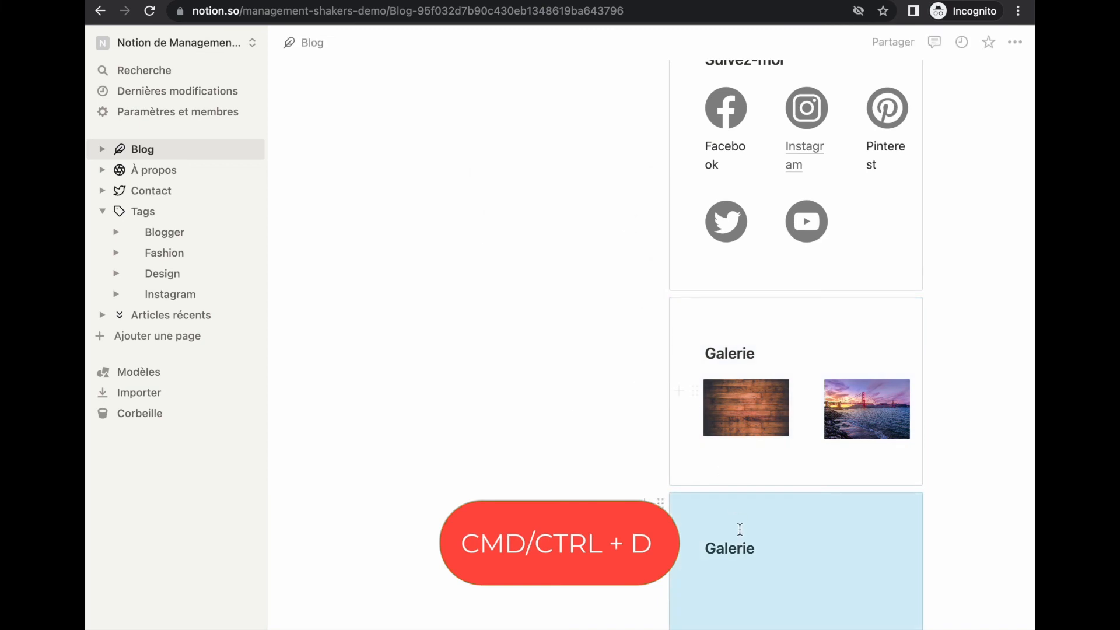
drag(755, 549, 712, 548)
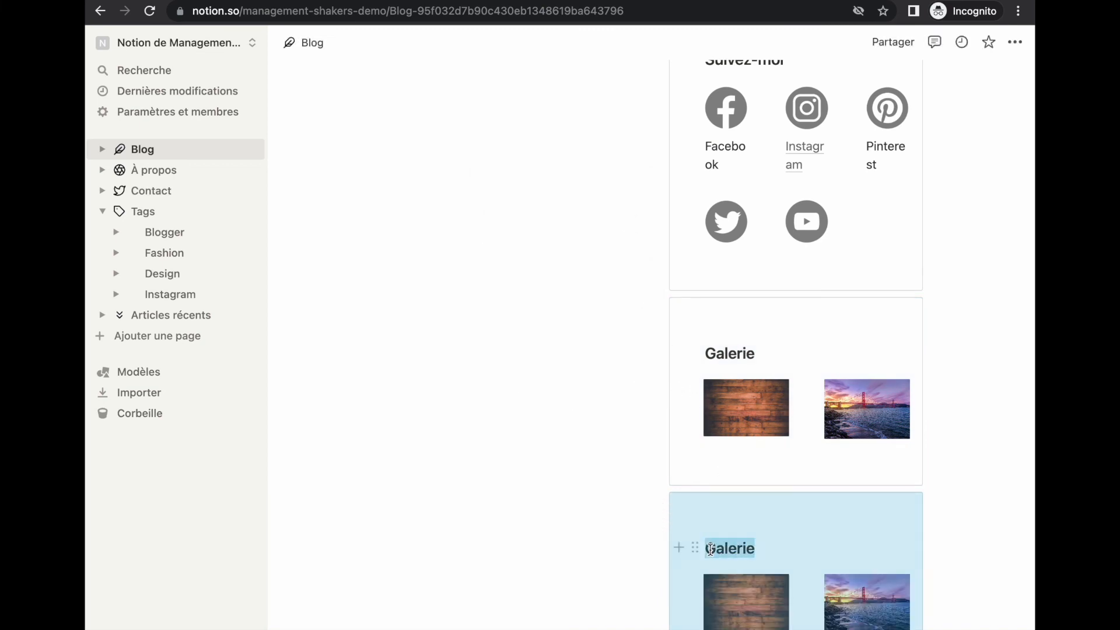
text(Tags)
Delete the bridge and wood-plank photos from the Tags box
scroll(844, 421, down, 3)
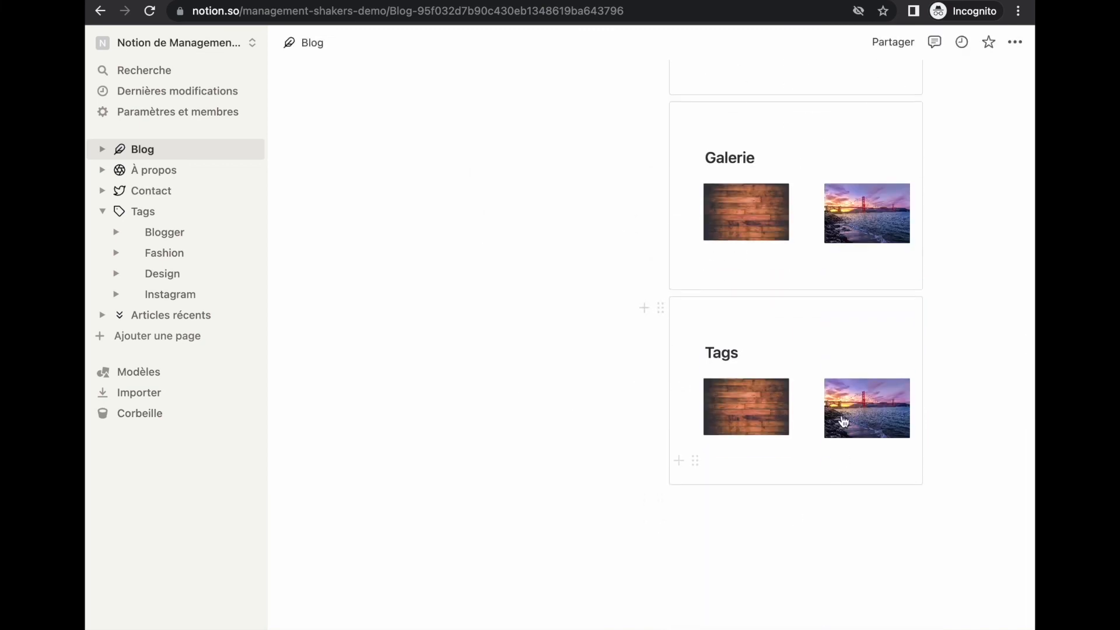
right_click(814, 387)
key(Delete)
click(695, 379)
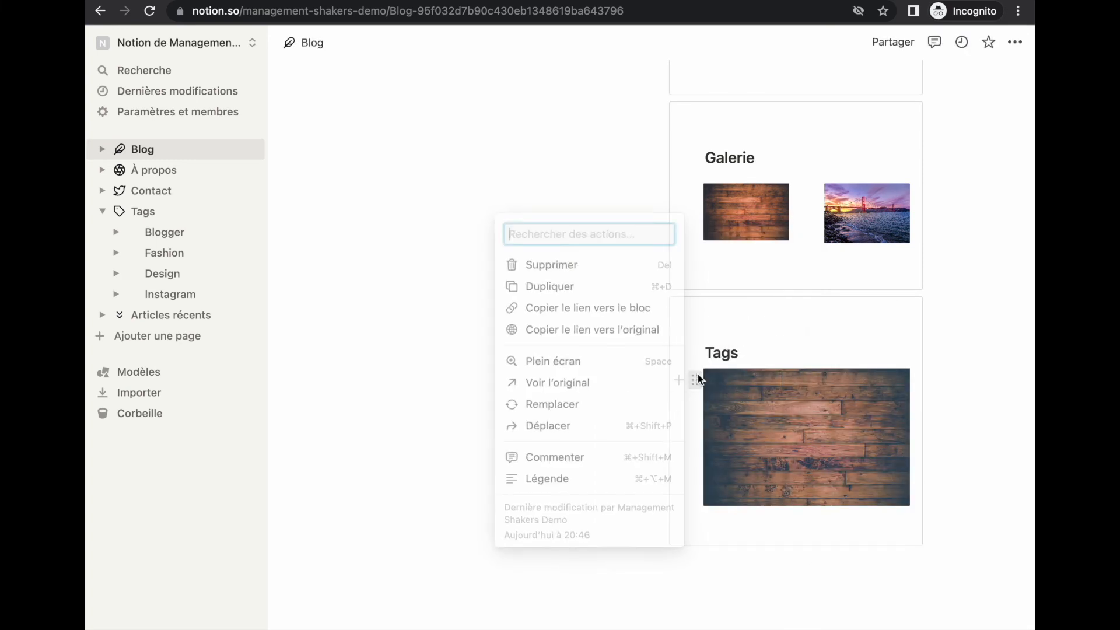
key(Delete)
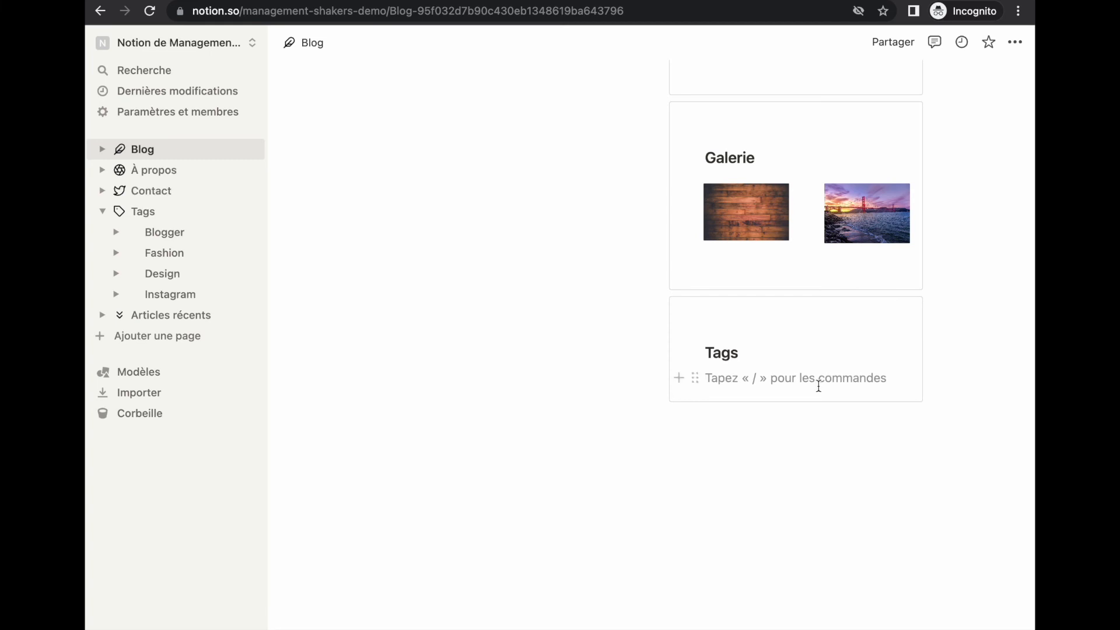
Add a link to the Blogger page under Tags, check the Blog sidebar, then delete the link block
text(/lien)
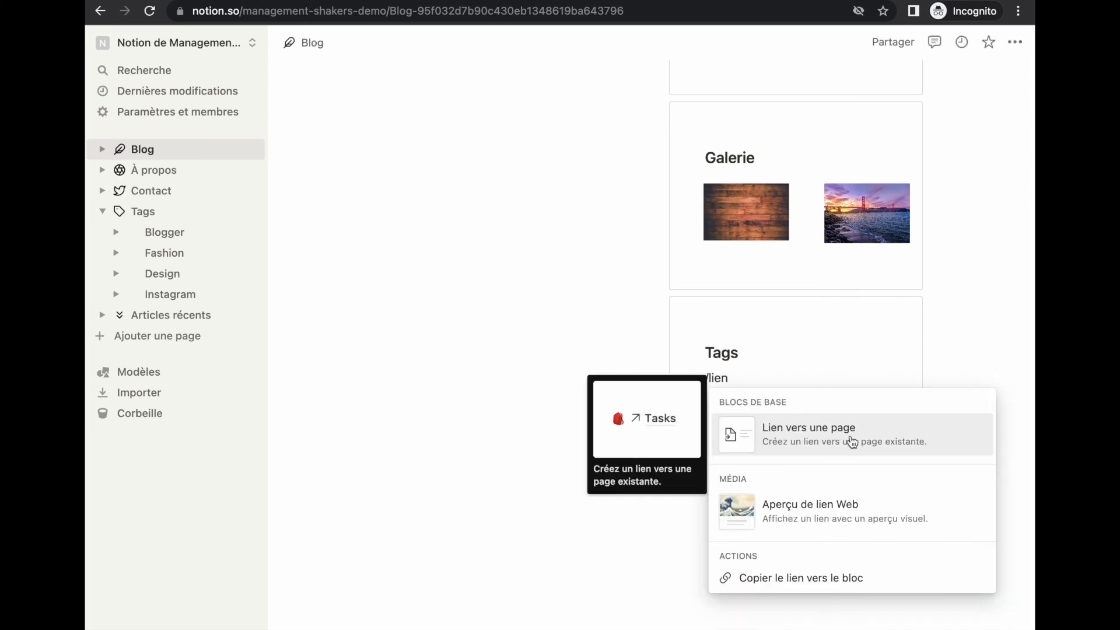
click(779, 440)
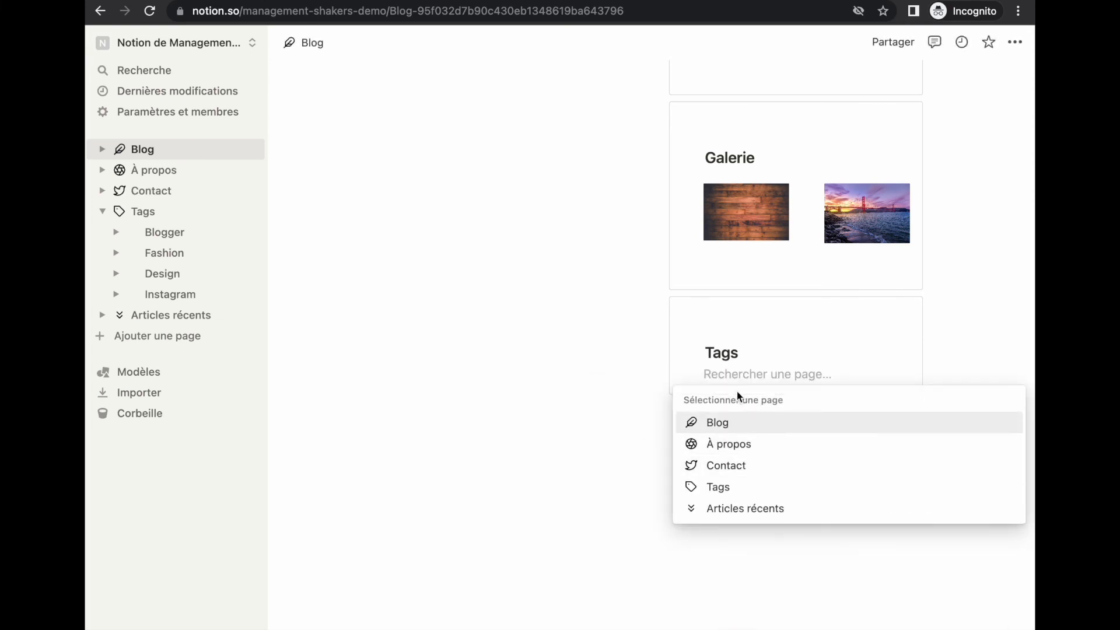
text(blogger)
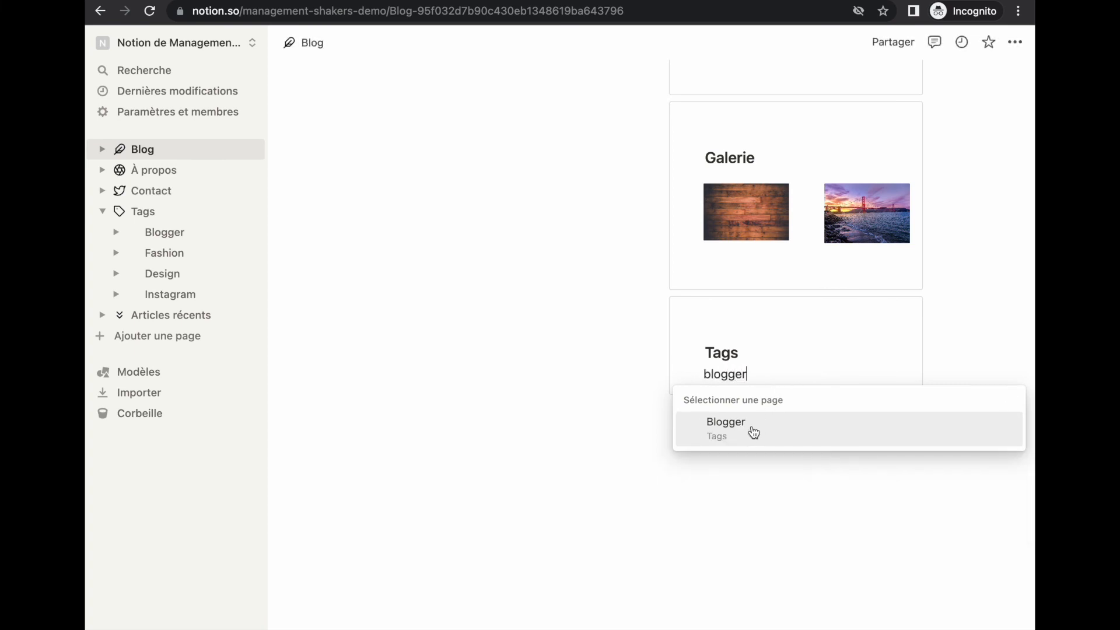
click(752, 432)
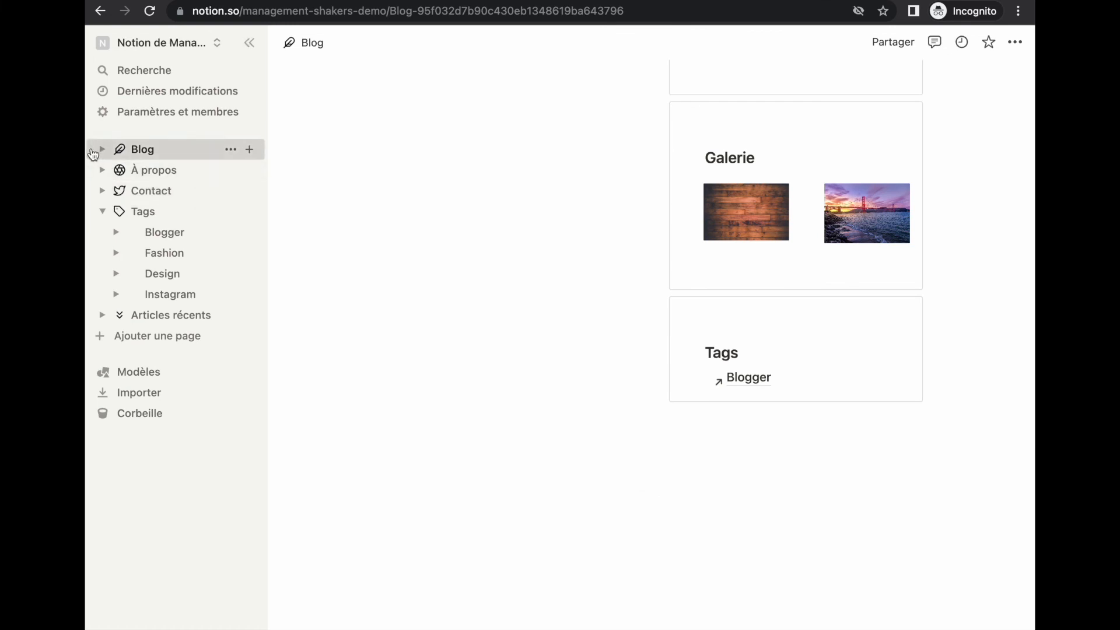
click(103, 150)
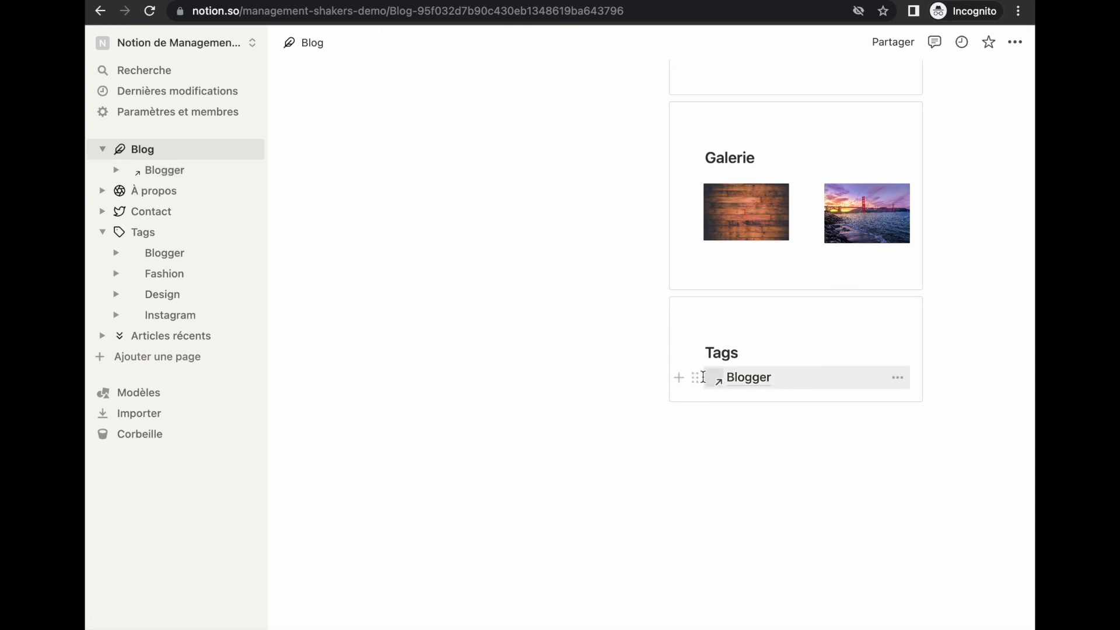
click(697, 377)
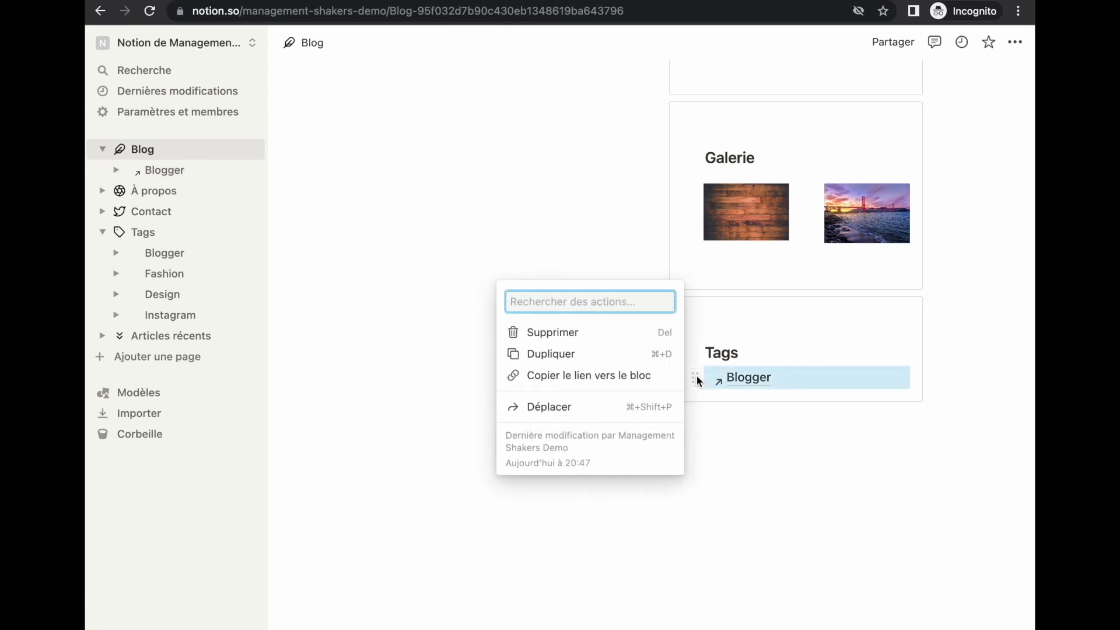
key(Delete)
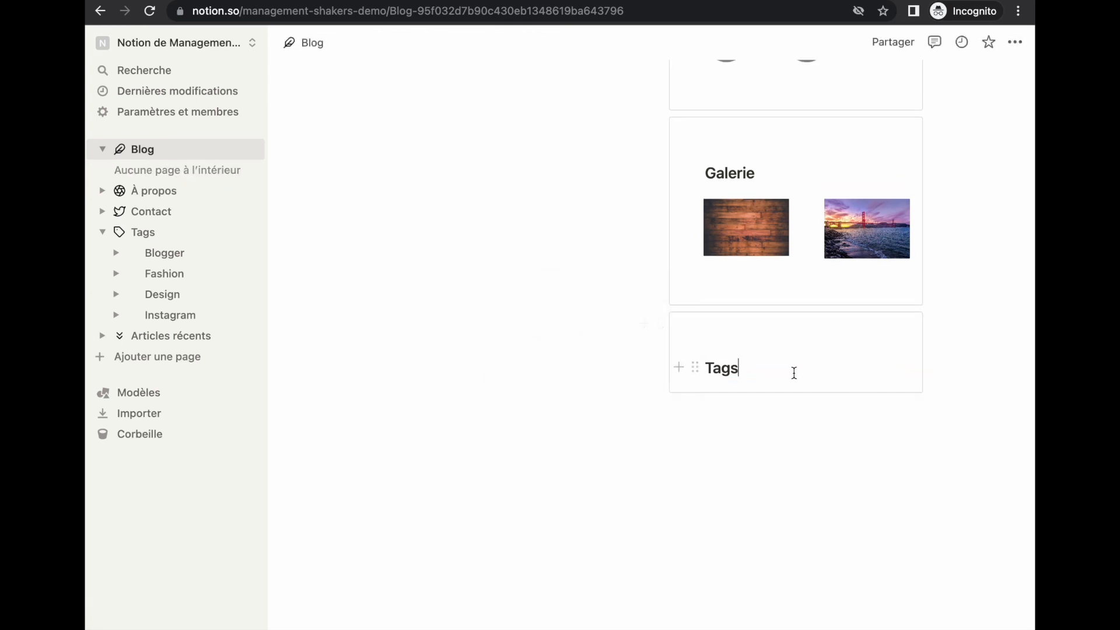
Add a page mention of Blogger on a new line under the Tags heading
key(Return)
text(/me)
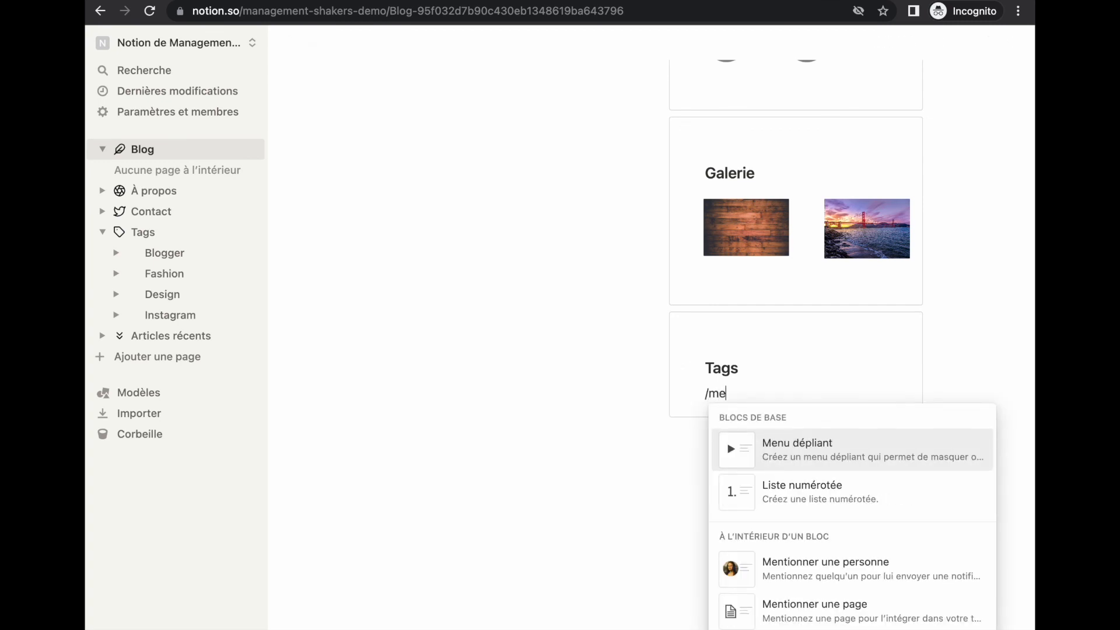
text(ntion)
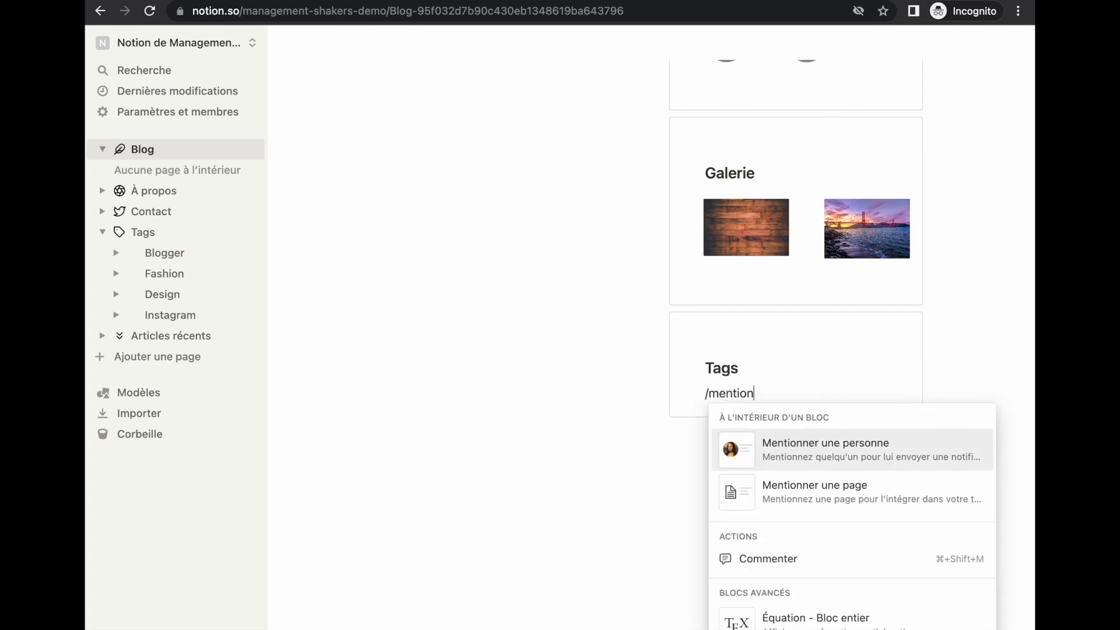
key(Down)
key(Return)
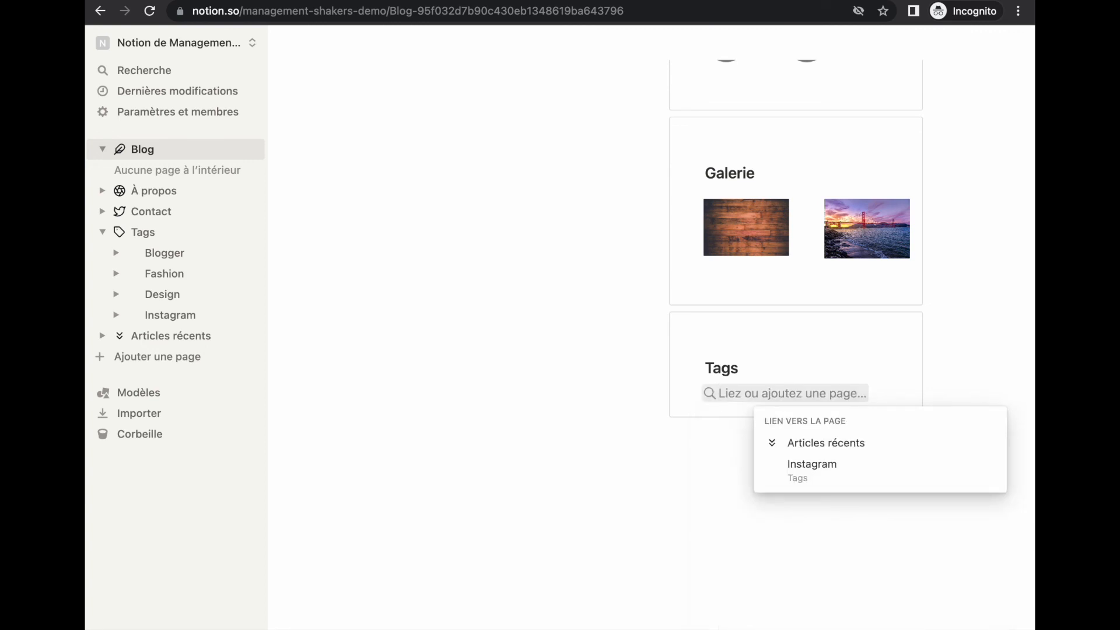
text(blogg)
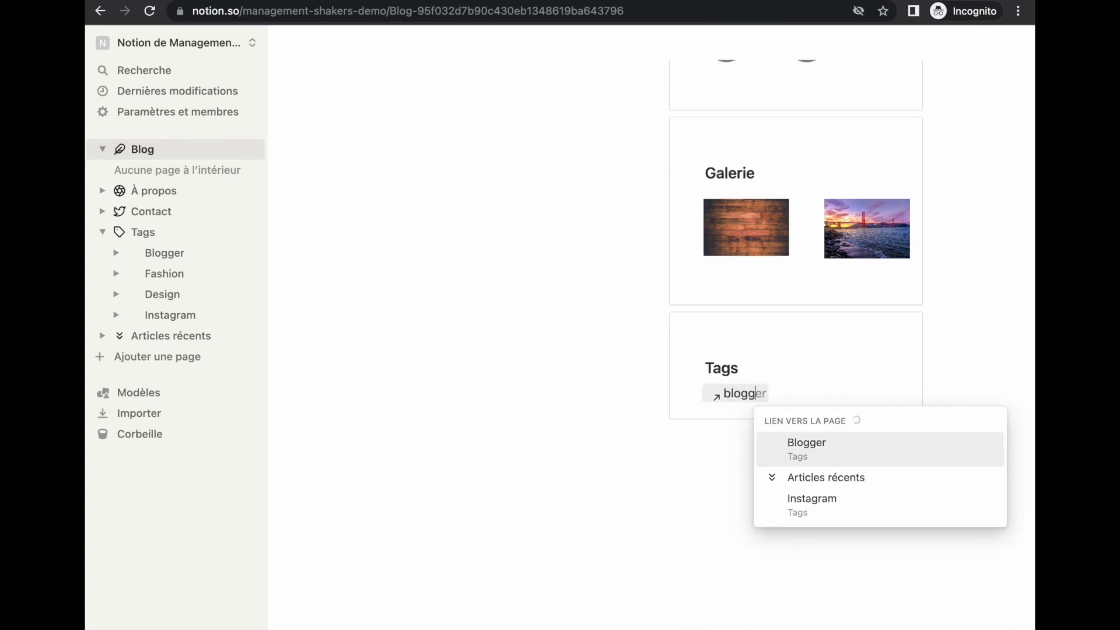
text(e)
key(Return)
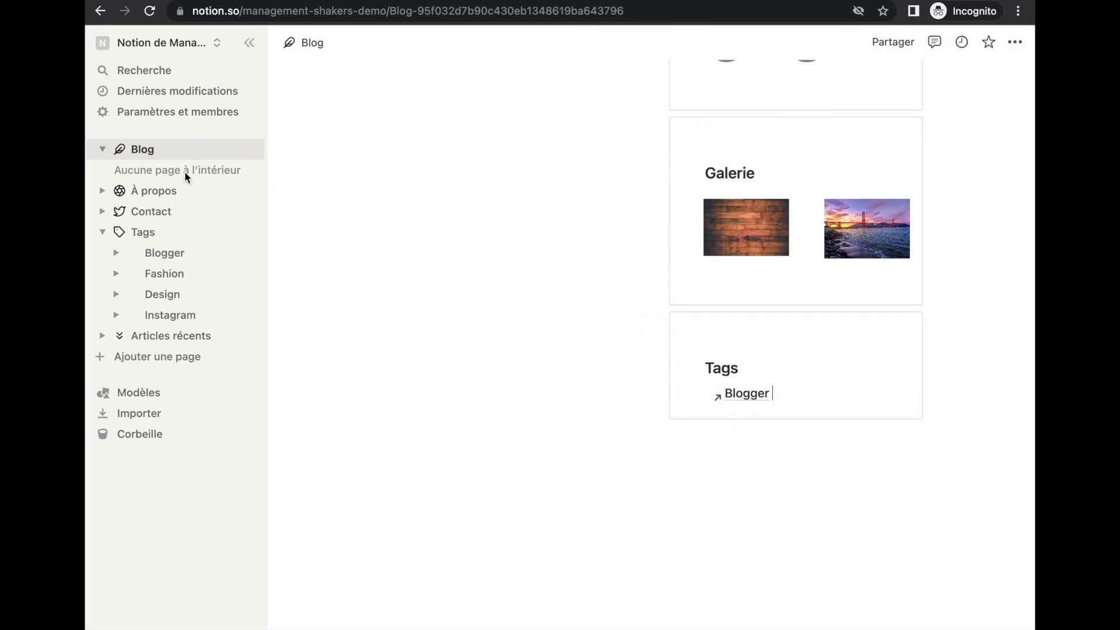
Add Fashion, Design and Instagram page mentions on separate lines below Blogger
click(797, 401)
key(Return)
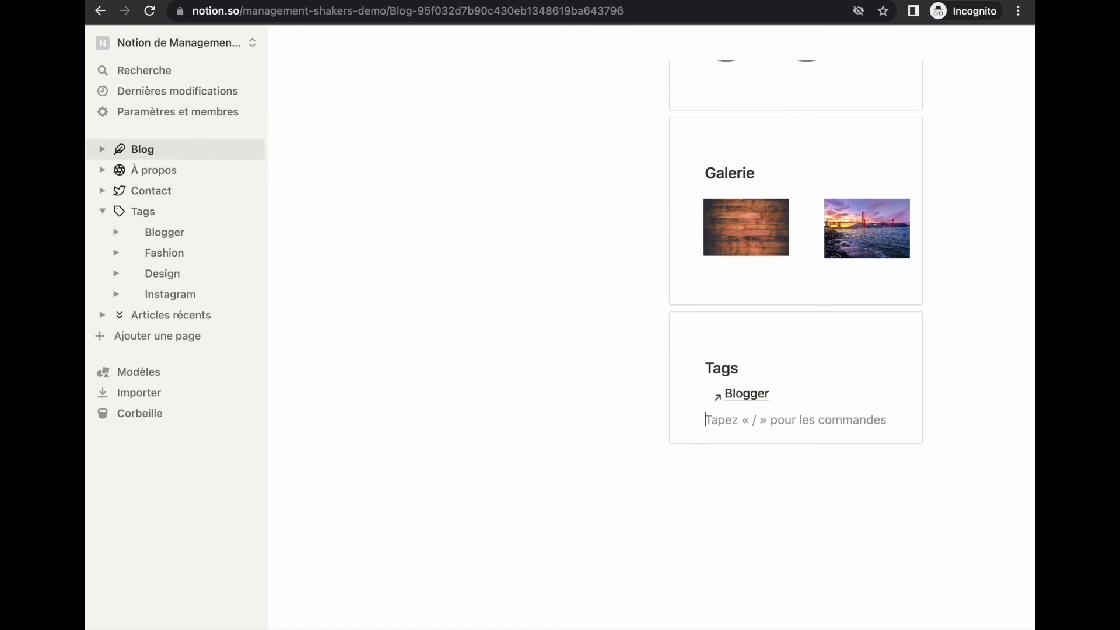
text(@fashion)
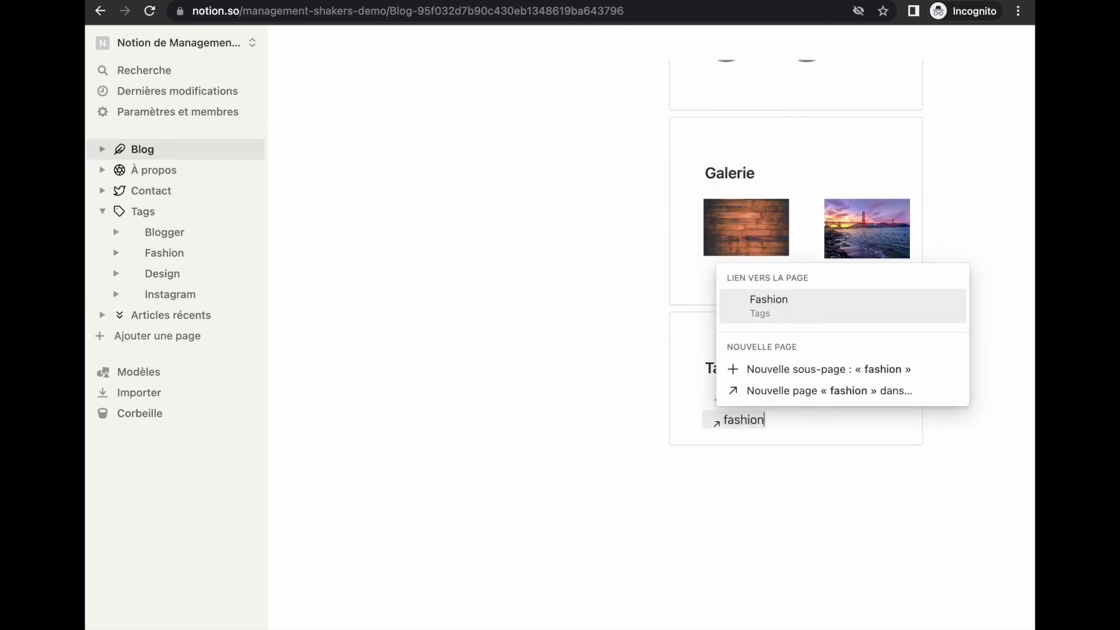
key(Return)
key(Return)
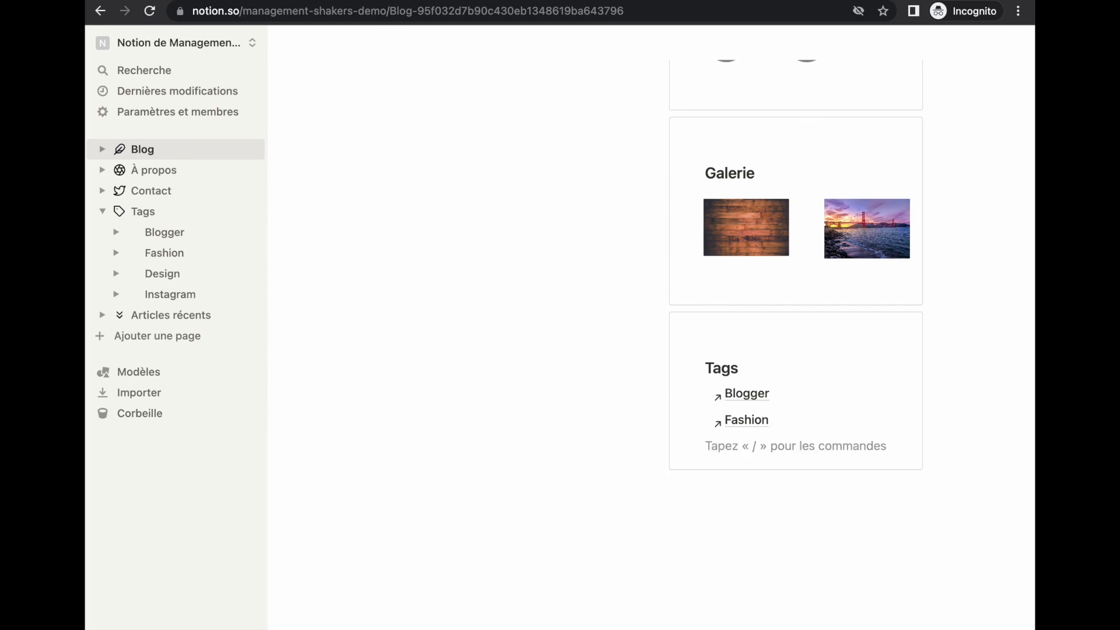
text(@design)
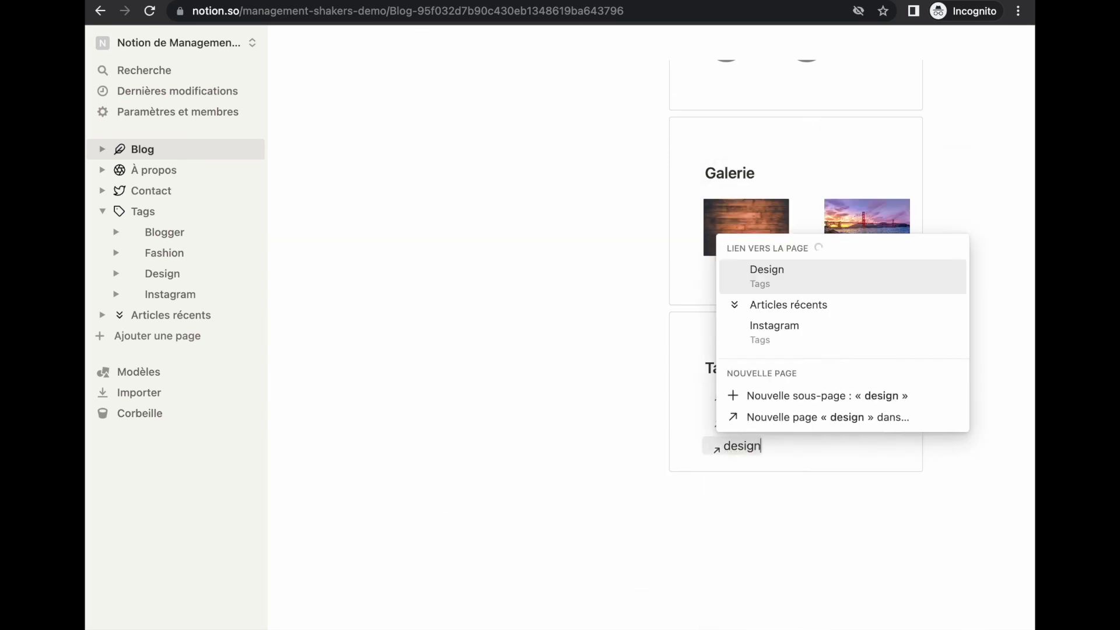
key(Return)
key(Return)
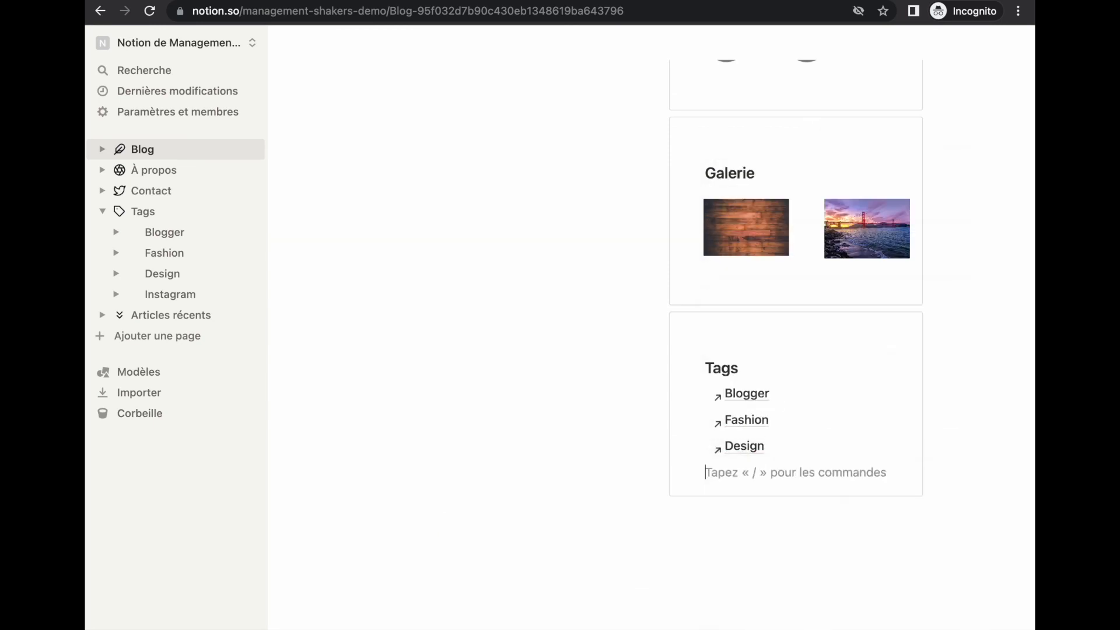
text(@instagram)
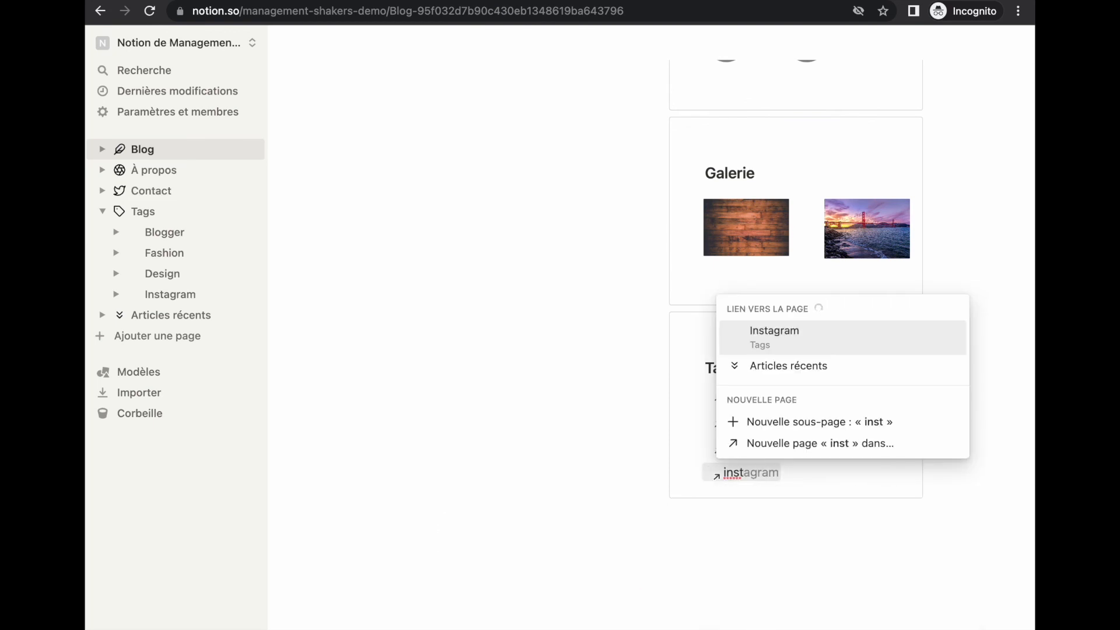
key(Return)
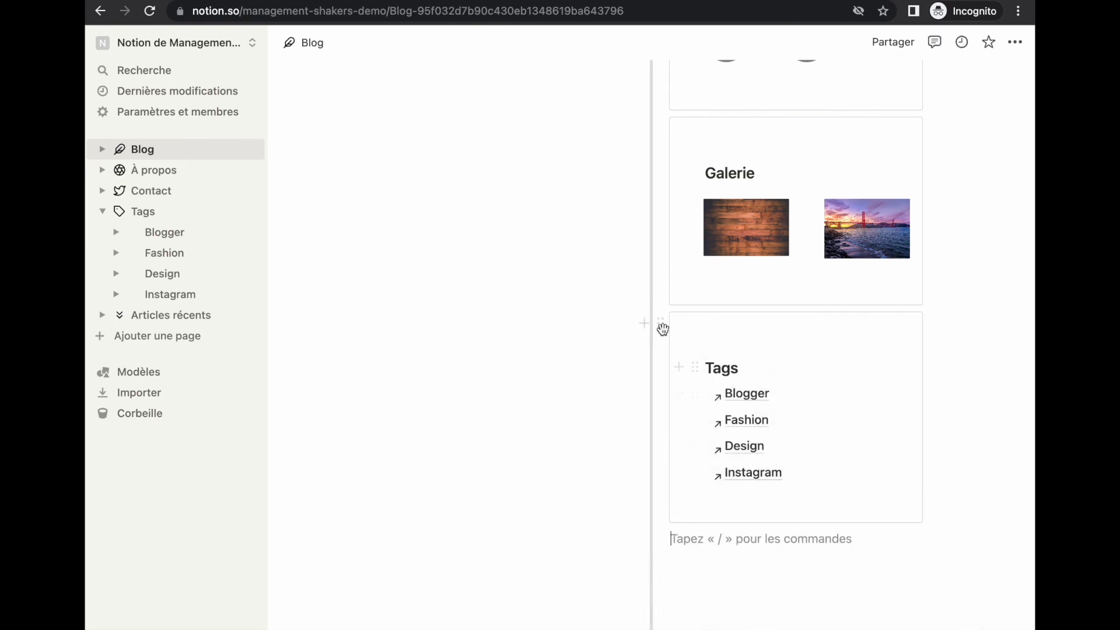
click(661, 324)
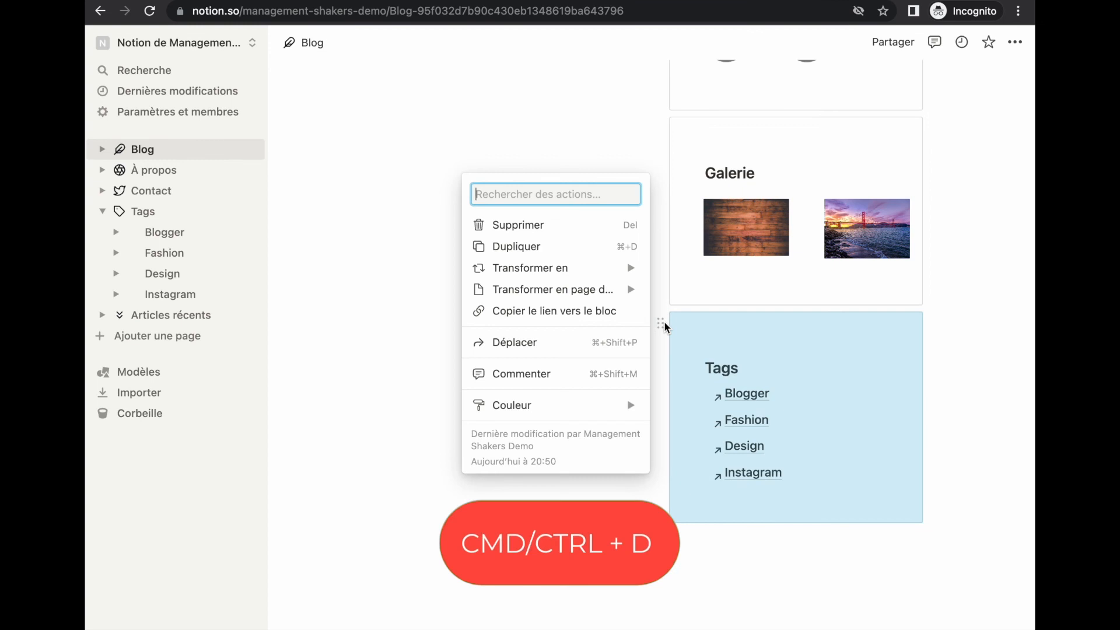
Duplicate the Tags card and rename the copy's heading to 'Catégories'
key(super+d)
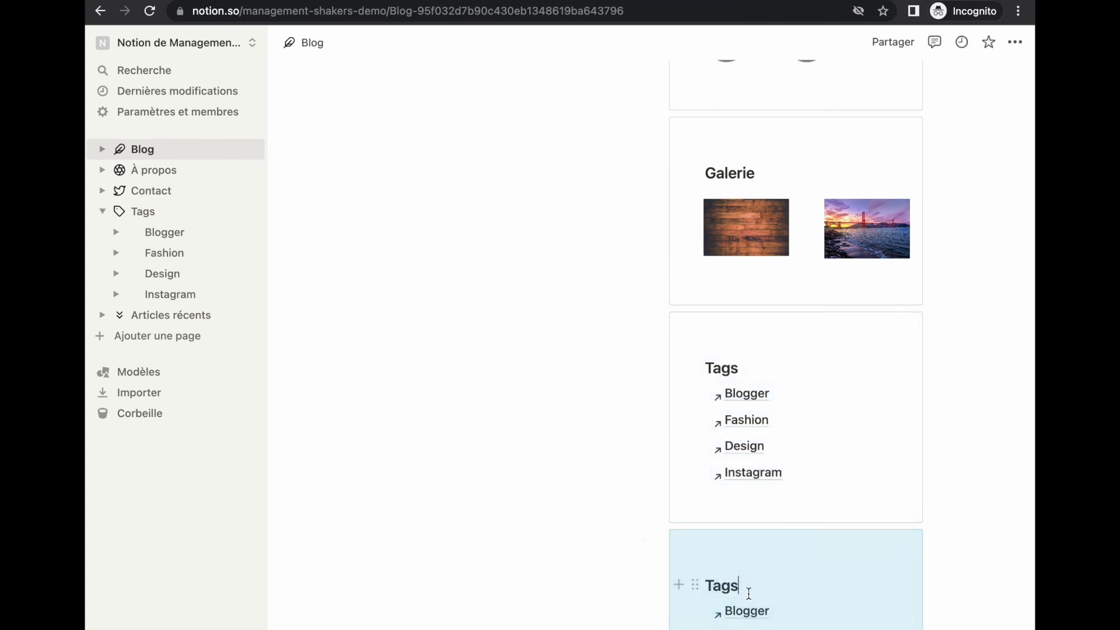
drag(744, 592, 709, 587)
text(Catégories)
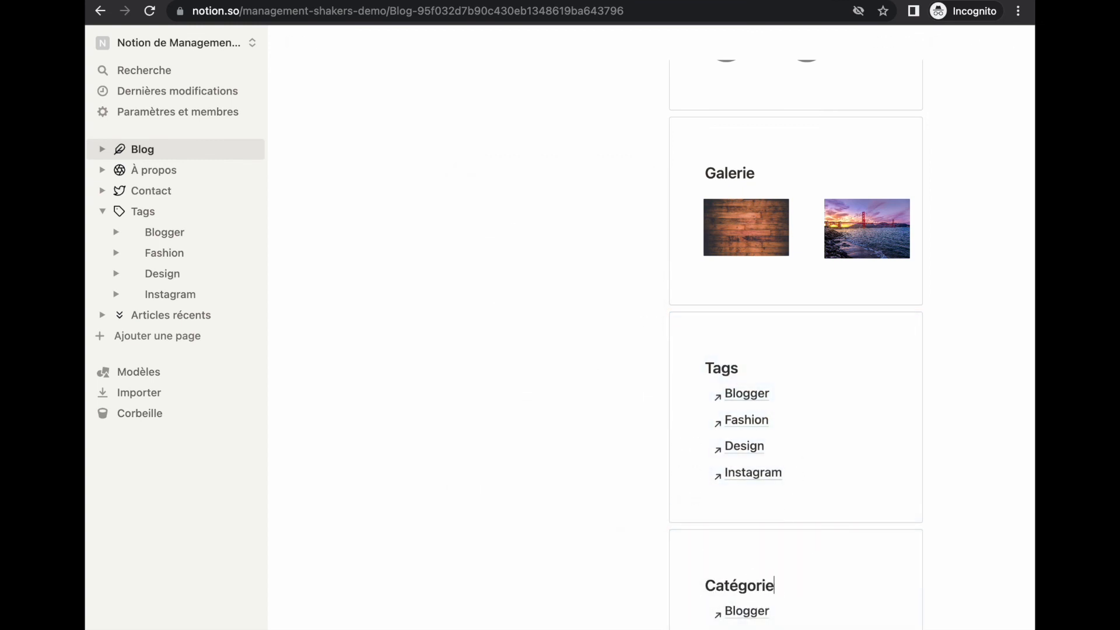
scroll(709, 587, down, 4)
Delete the copied page links from Catégories and make gallery cards preview cover images
drag(788, 480, 716, 399)
key(BackSpace)
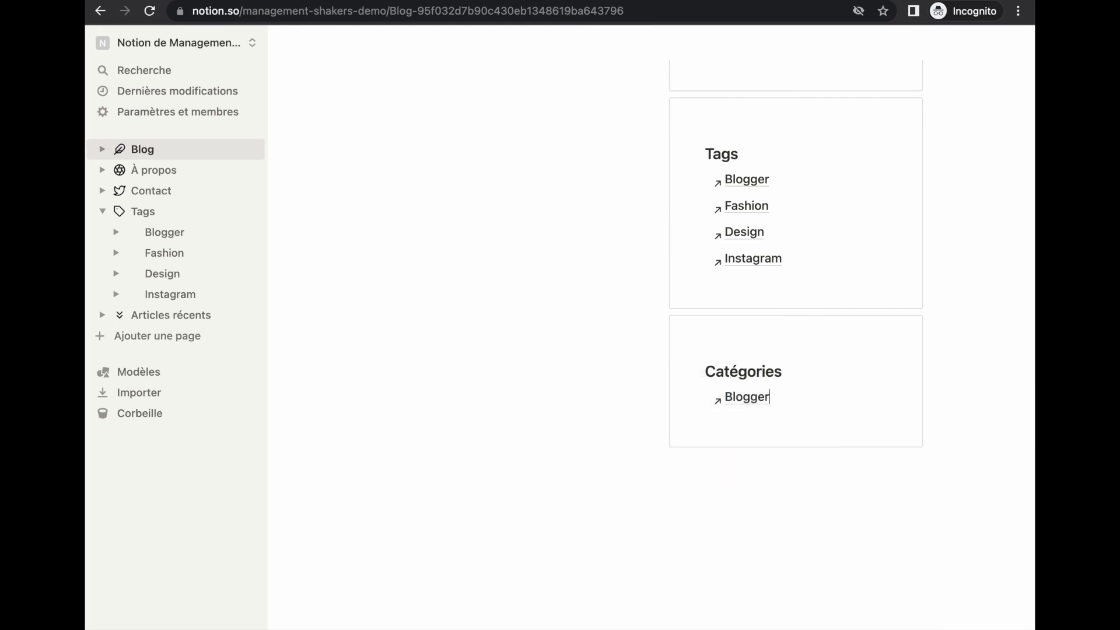
key(BackSpace)
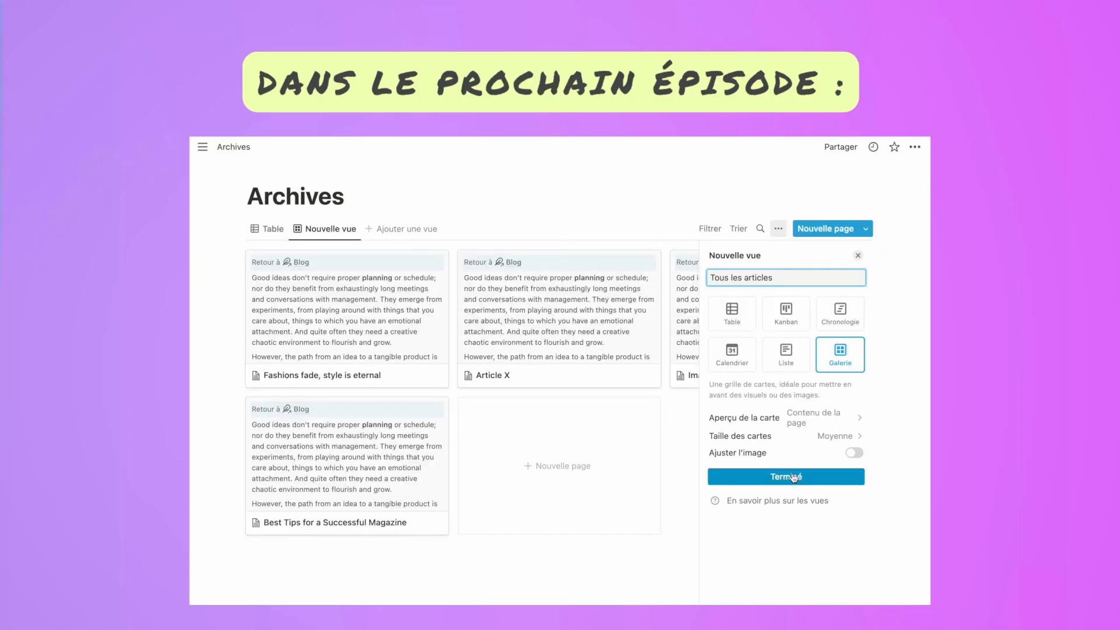
click(820, 424)
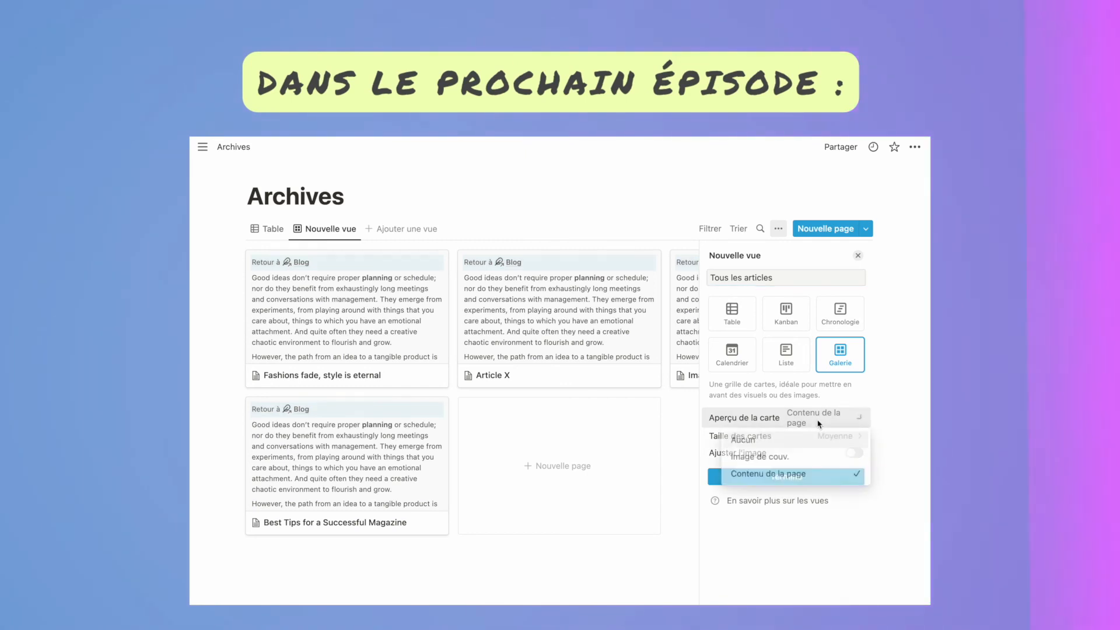
click(760, 457)
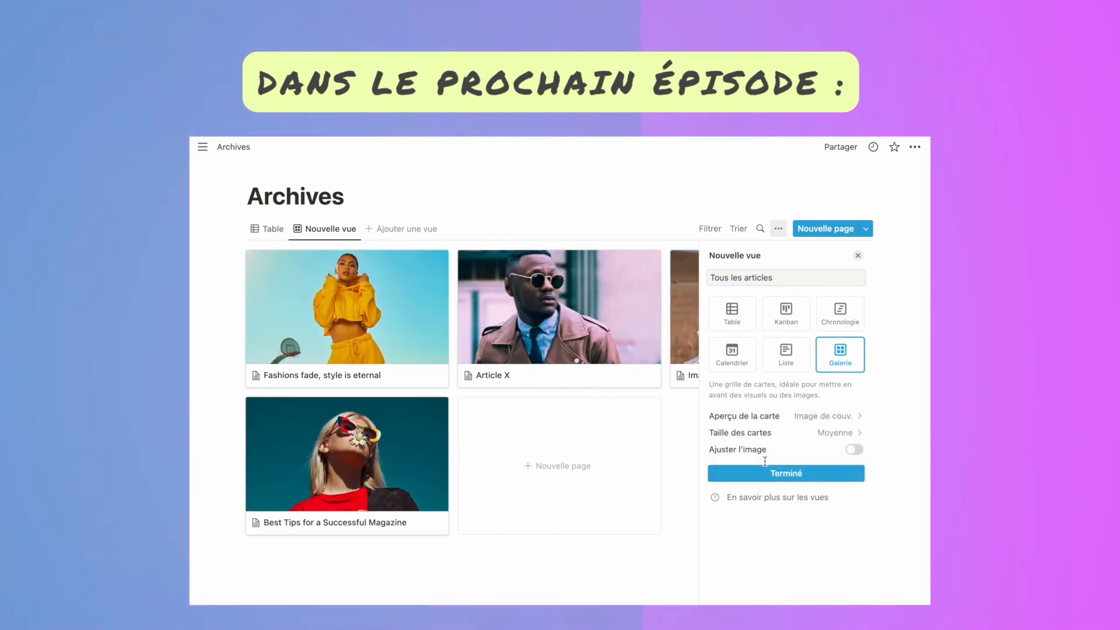